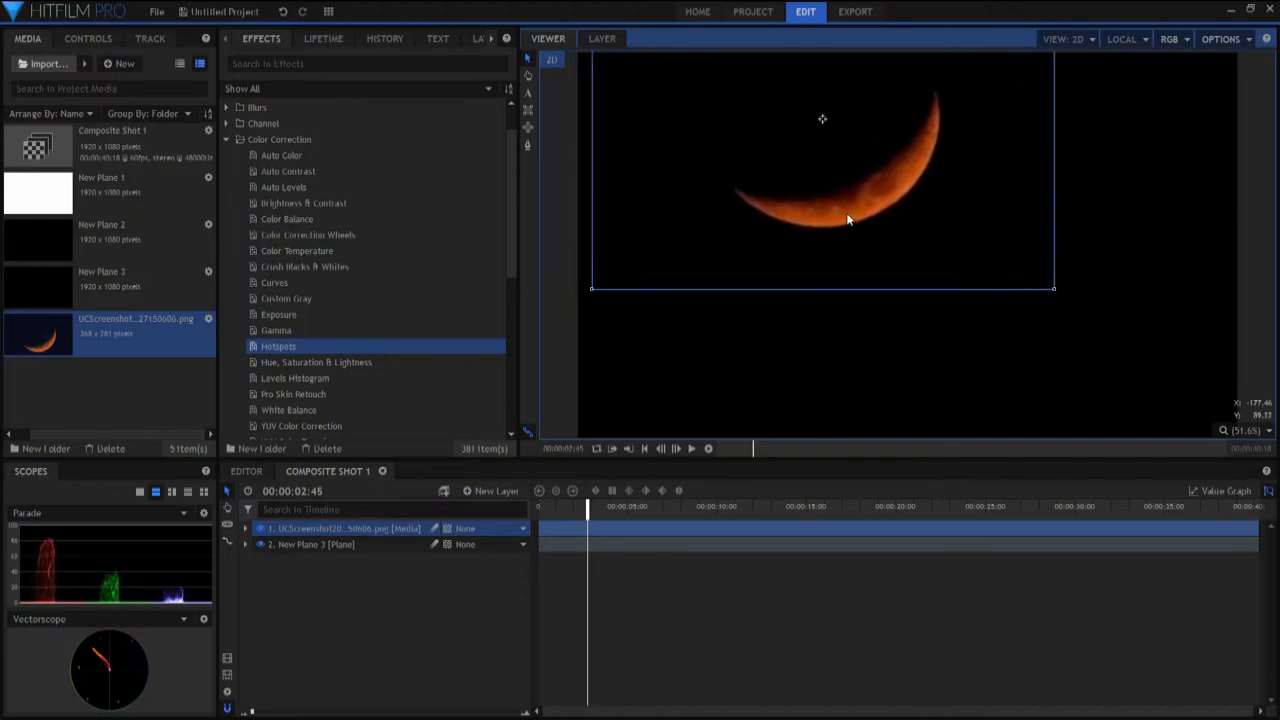
Combine the moon image layer and the New Plane 3 layer into a new composite shot
click(394, 574)
drag(387, 621, 385, 526)
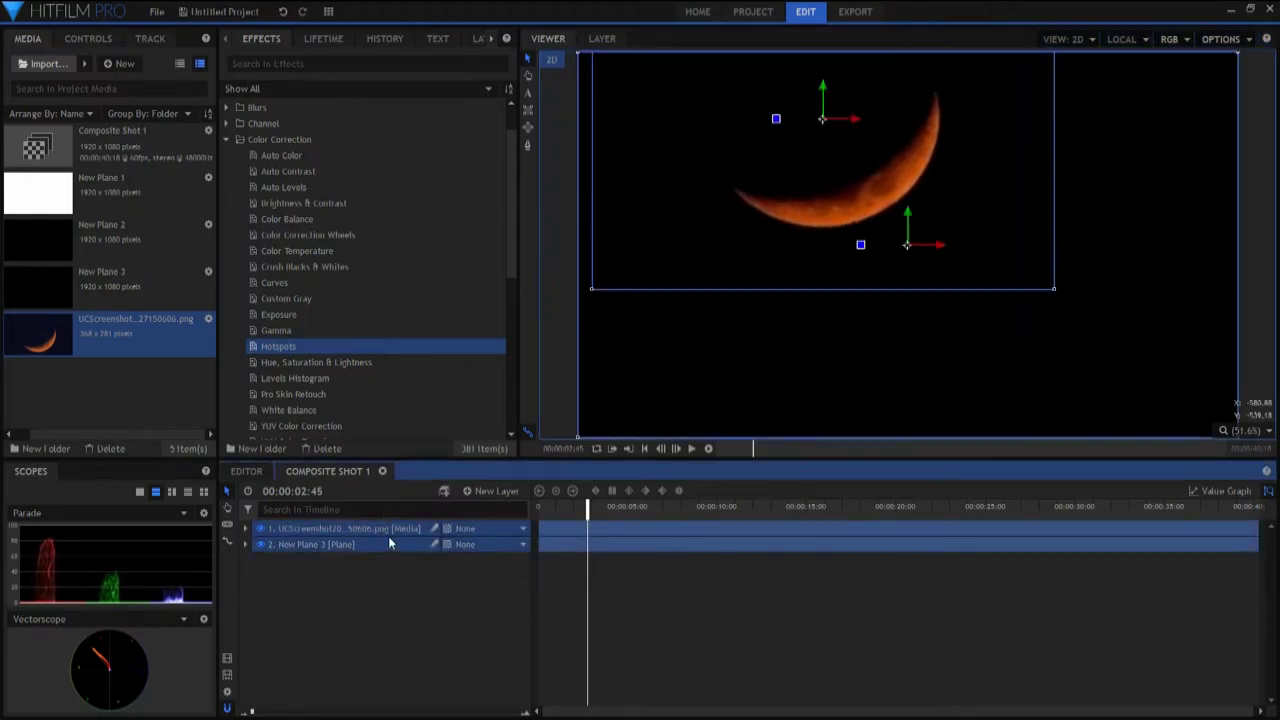
right_click(390, 542)
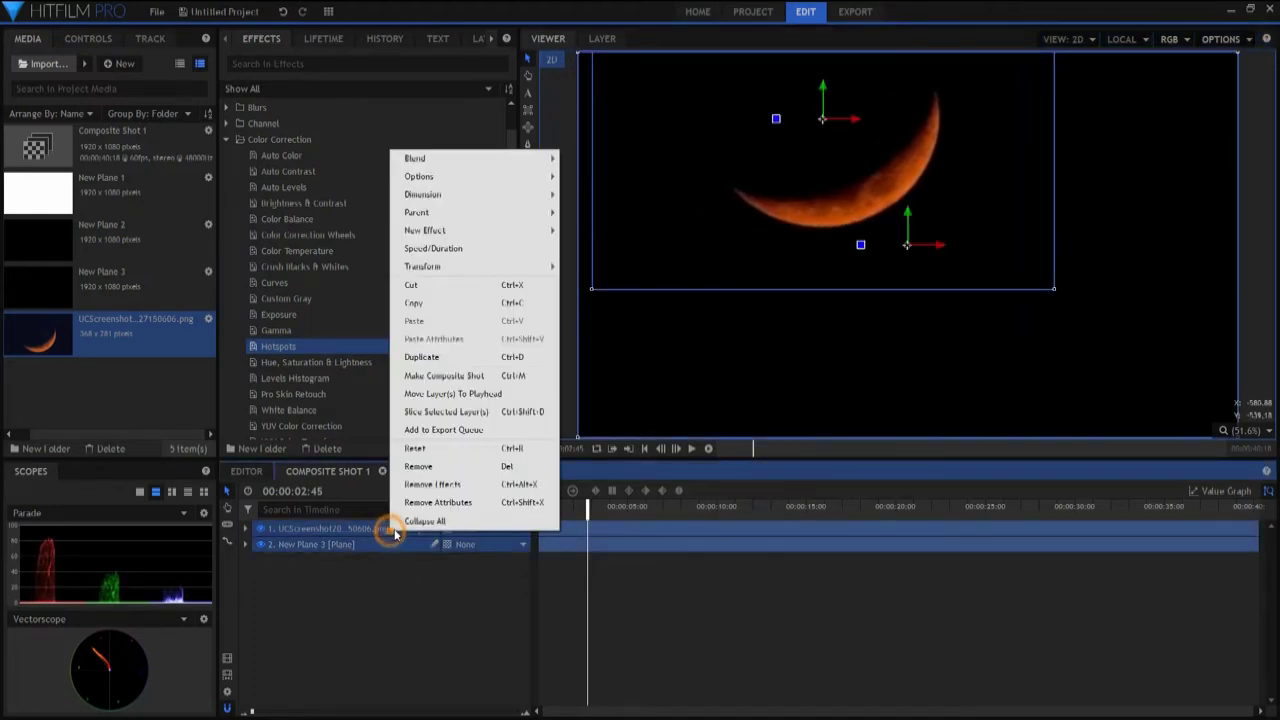
click(443, 377)
click(745, 389)
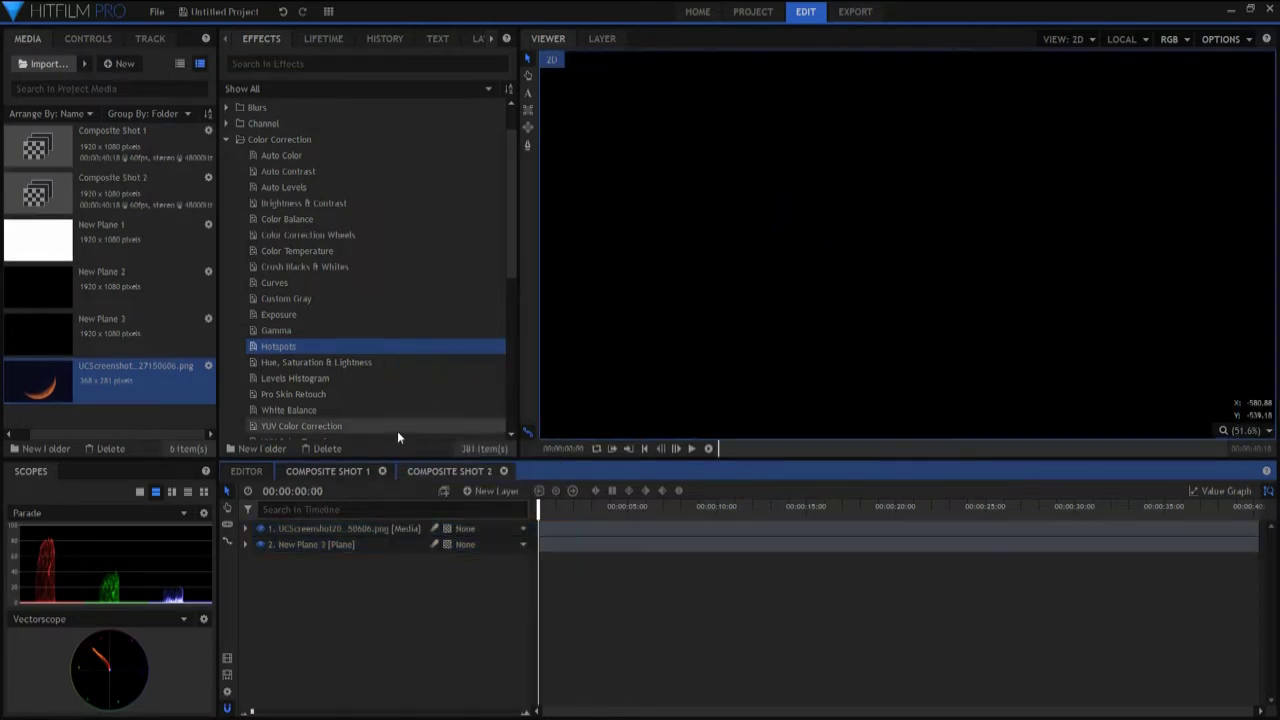
Search the effects for "auto" and apply Auto Volumetrics to the Composite Shot 2 layer
drag(582, 510, 591, 507)
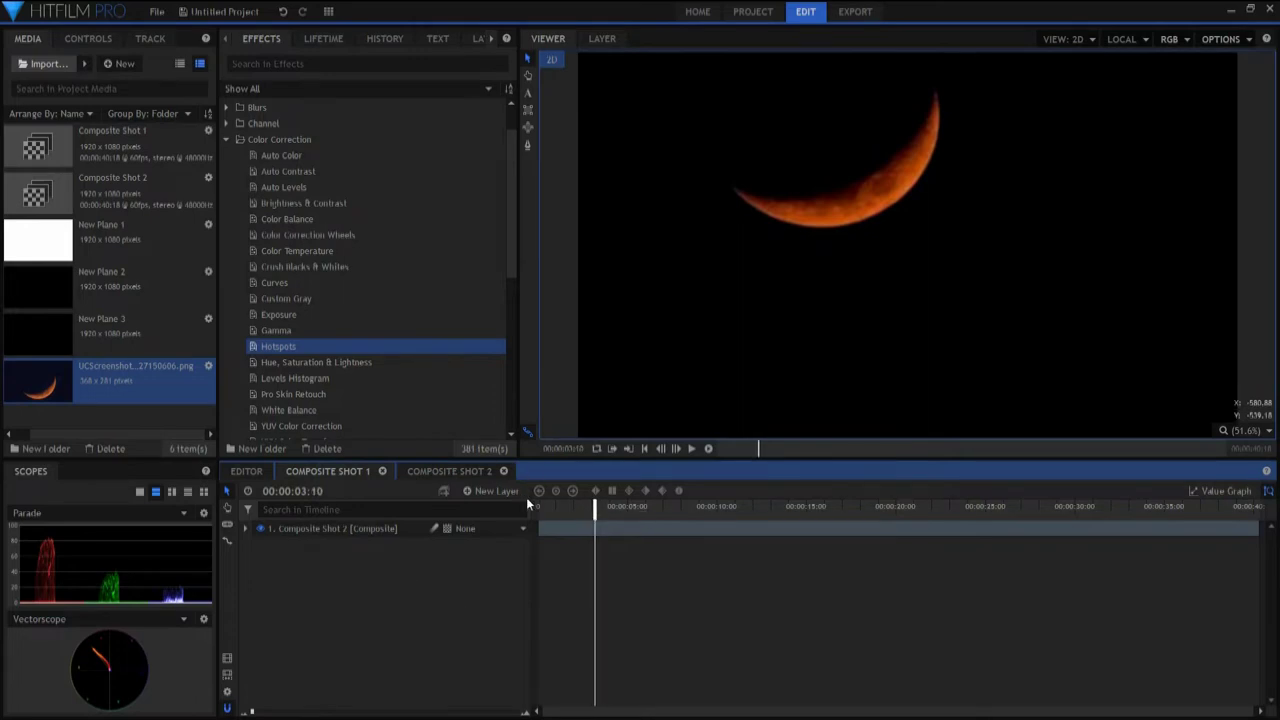
click(228, 140)
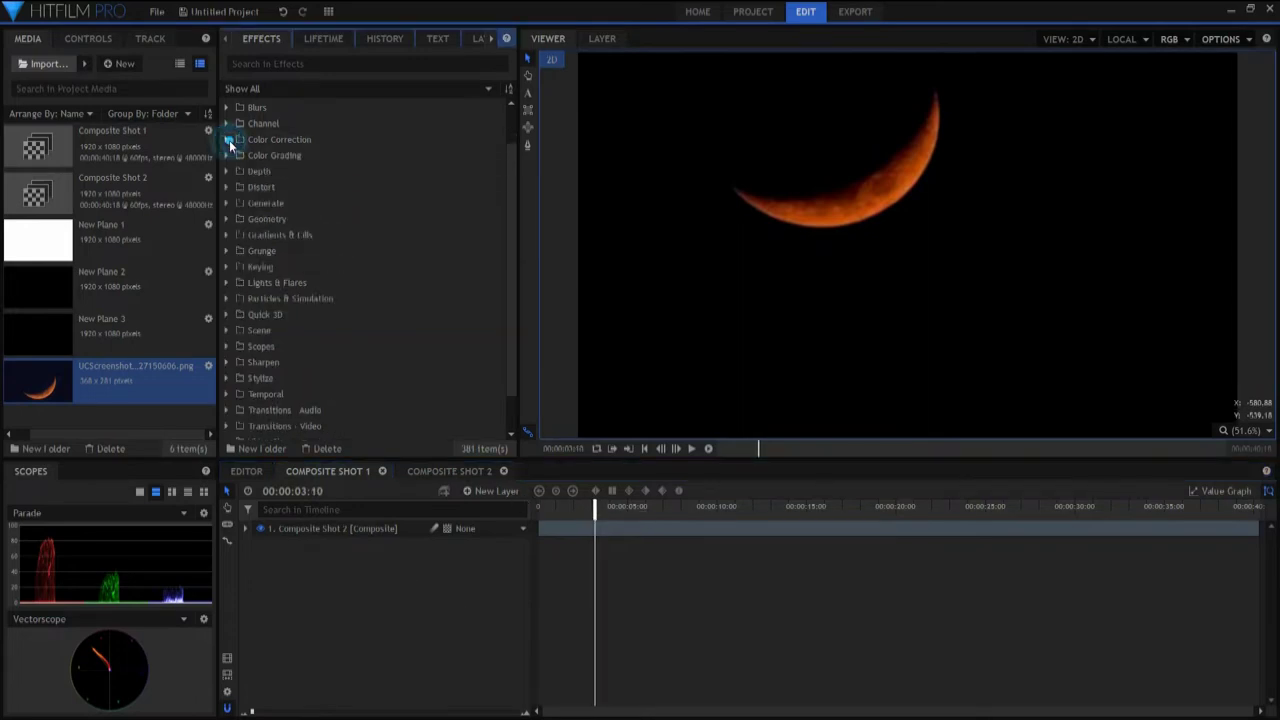
click(263, 66)
text(auto)
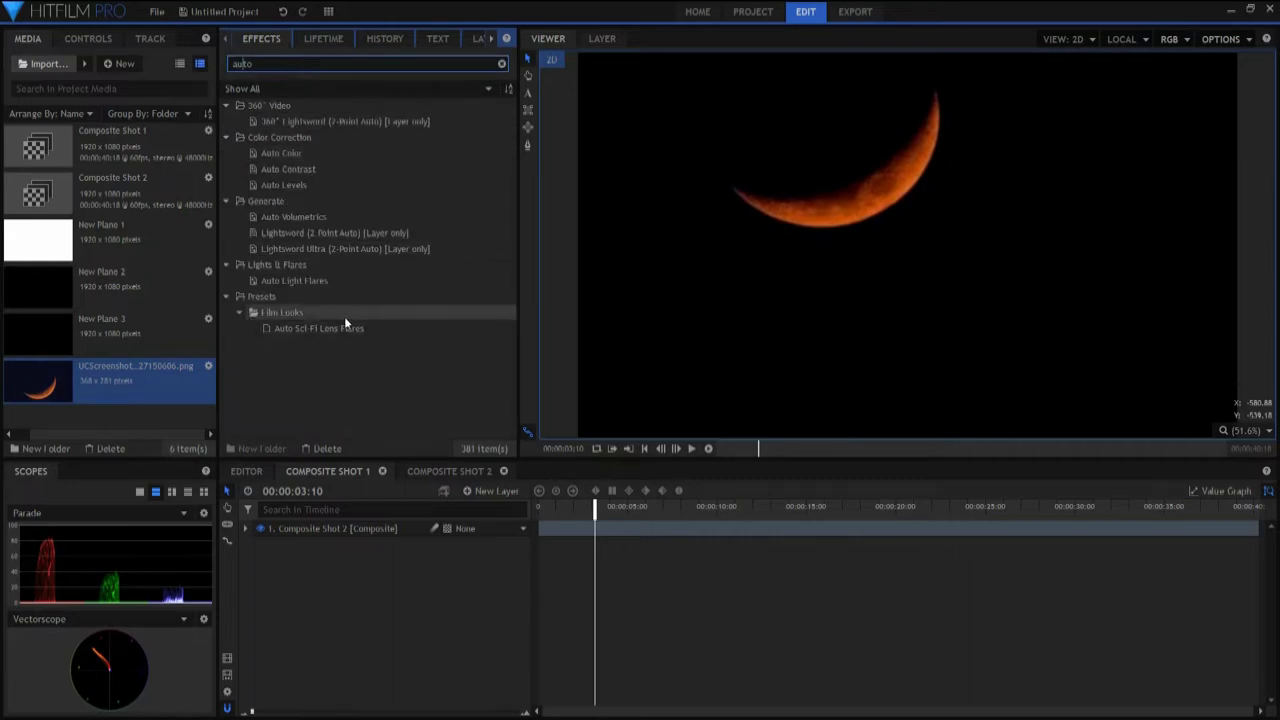
drag(345, 514, 357, 530)
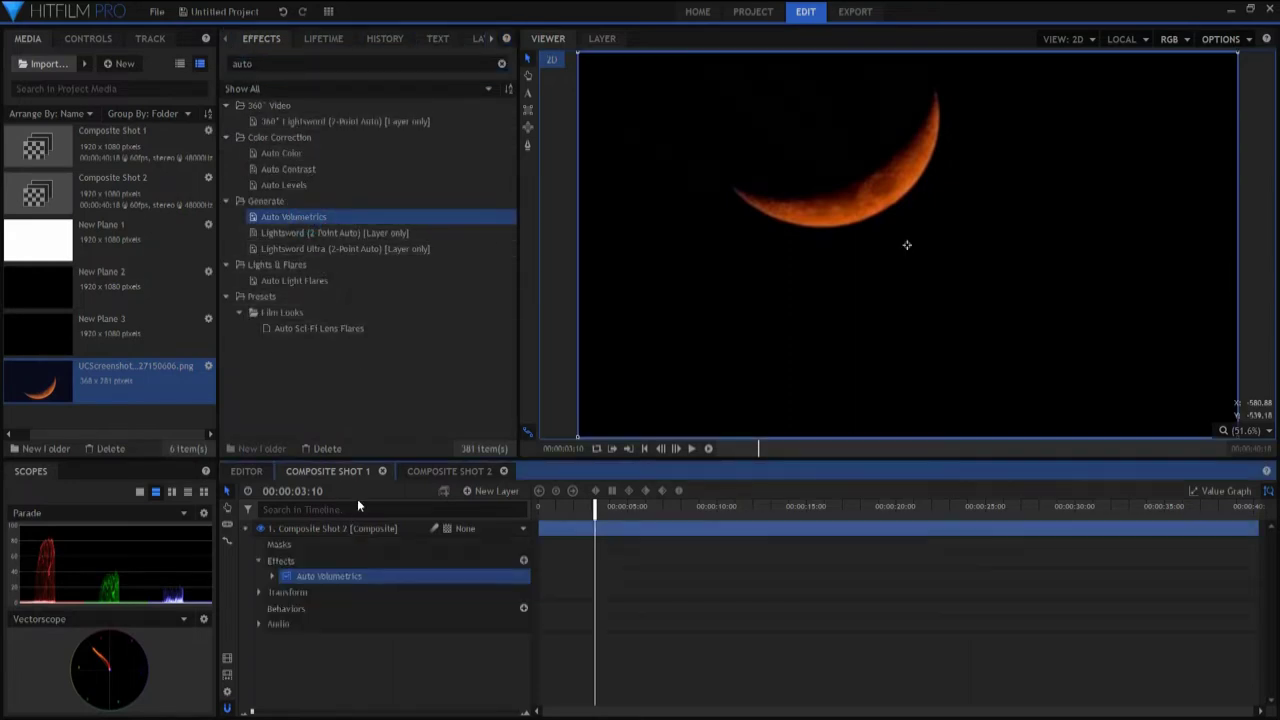
Move the Auto Volumetrics light position from the frame centre into the dark hollow of the moon's crescent
click(905, 262)
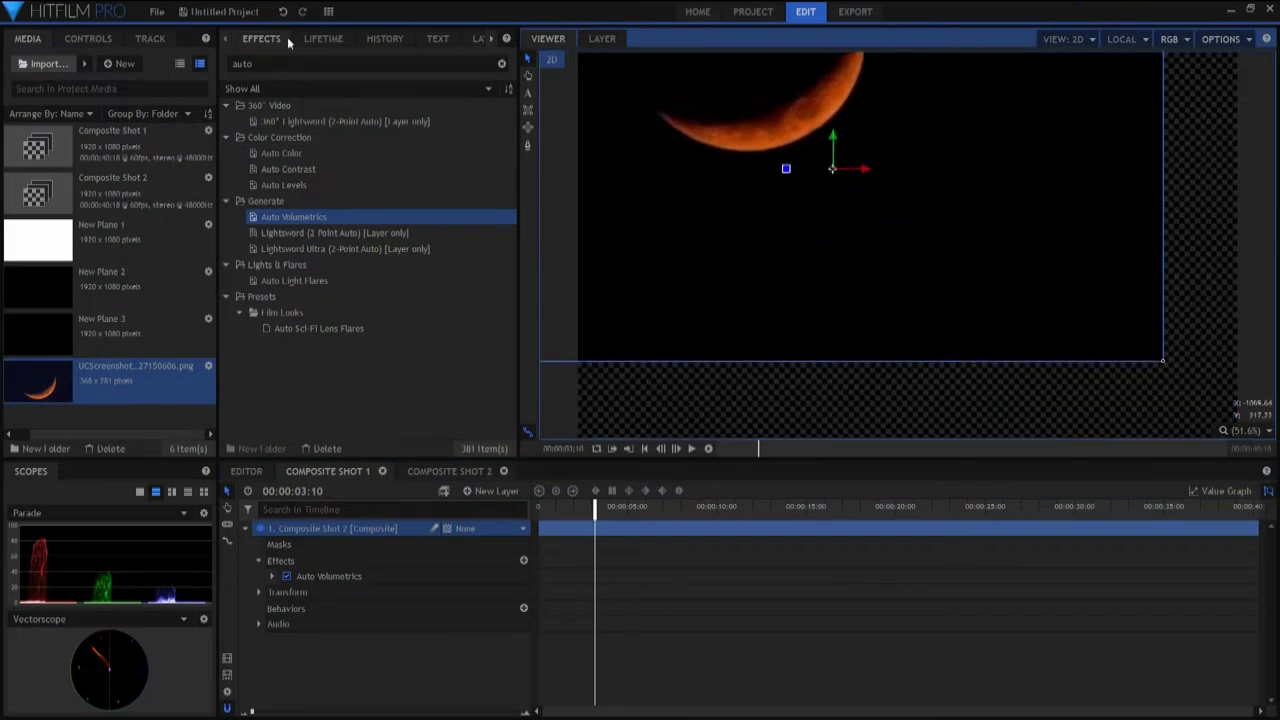
click(323, 576)
click(903, 243)
mouse_move(827, 148)
mouse_down()
mouse_move(821, 134)
mouse_move(829, 147)
mouse_up()
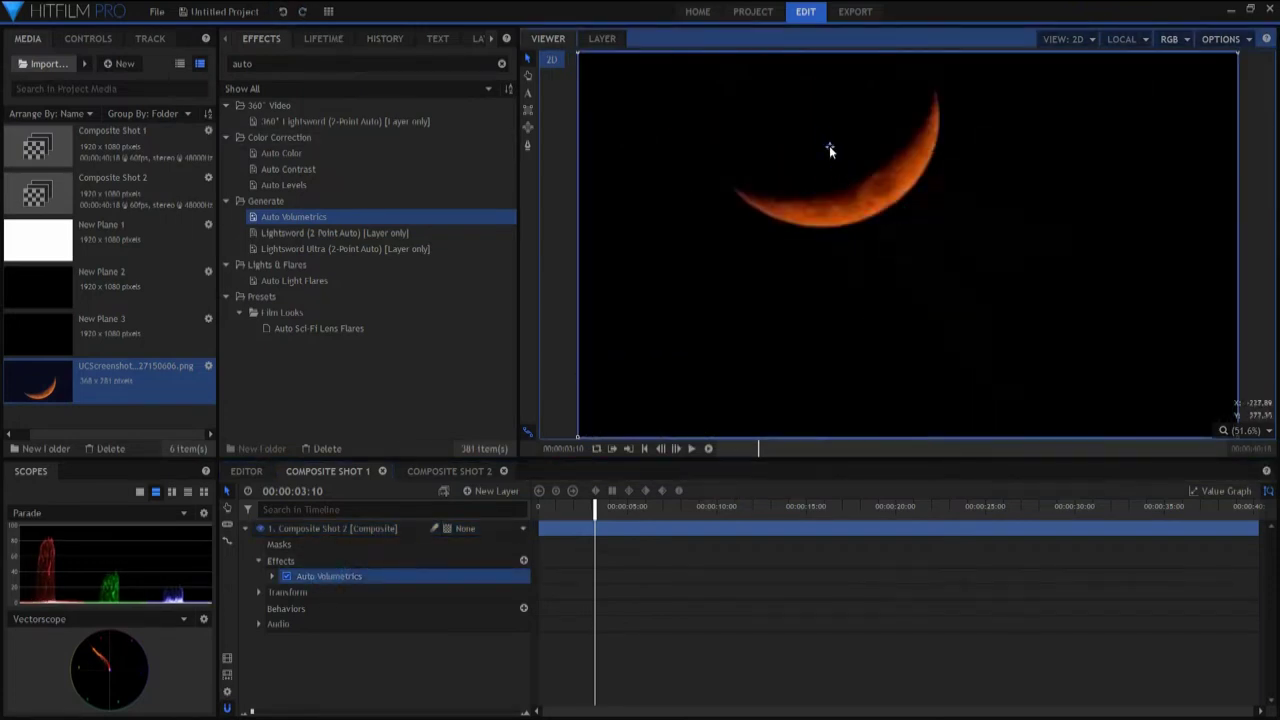
Set the Light Falloff of the Auto Volumetrics light shafts to 0.435
click(273, 574)
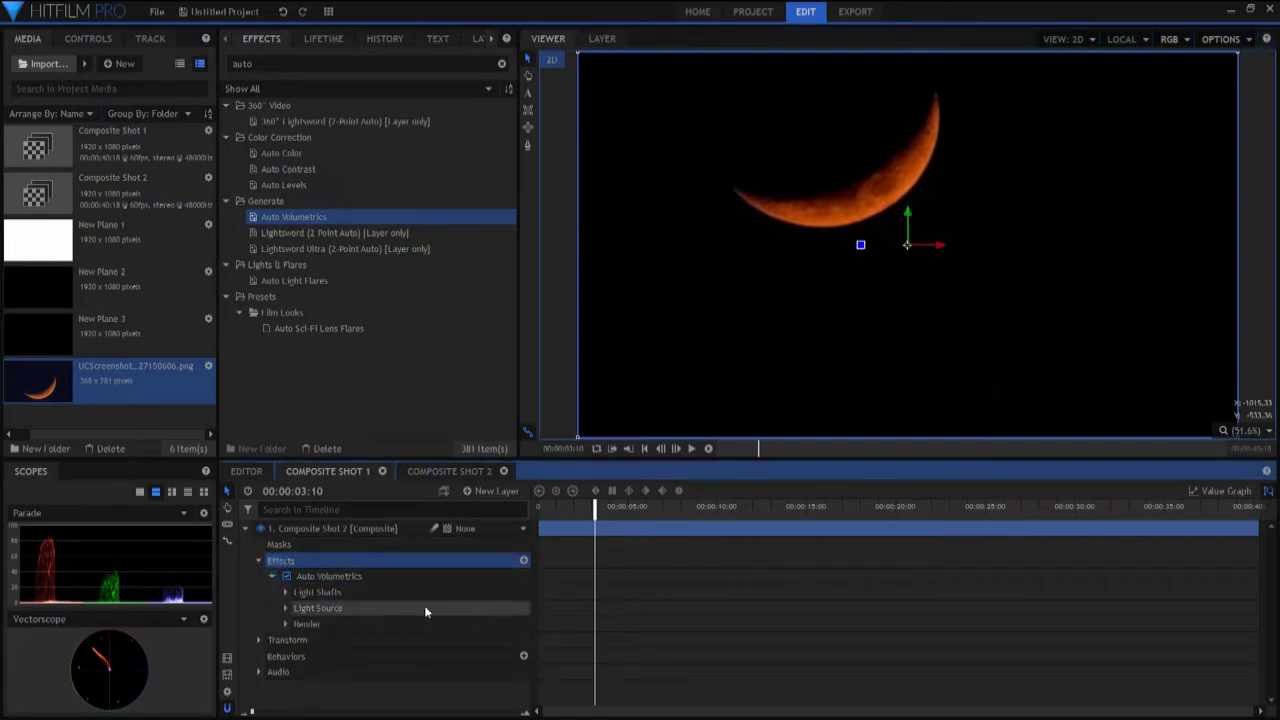
click(284, 592)
drag(511, 624, 503, 624)
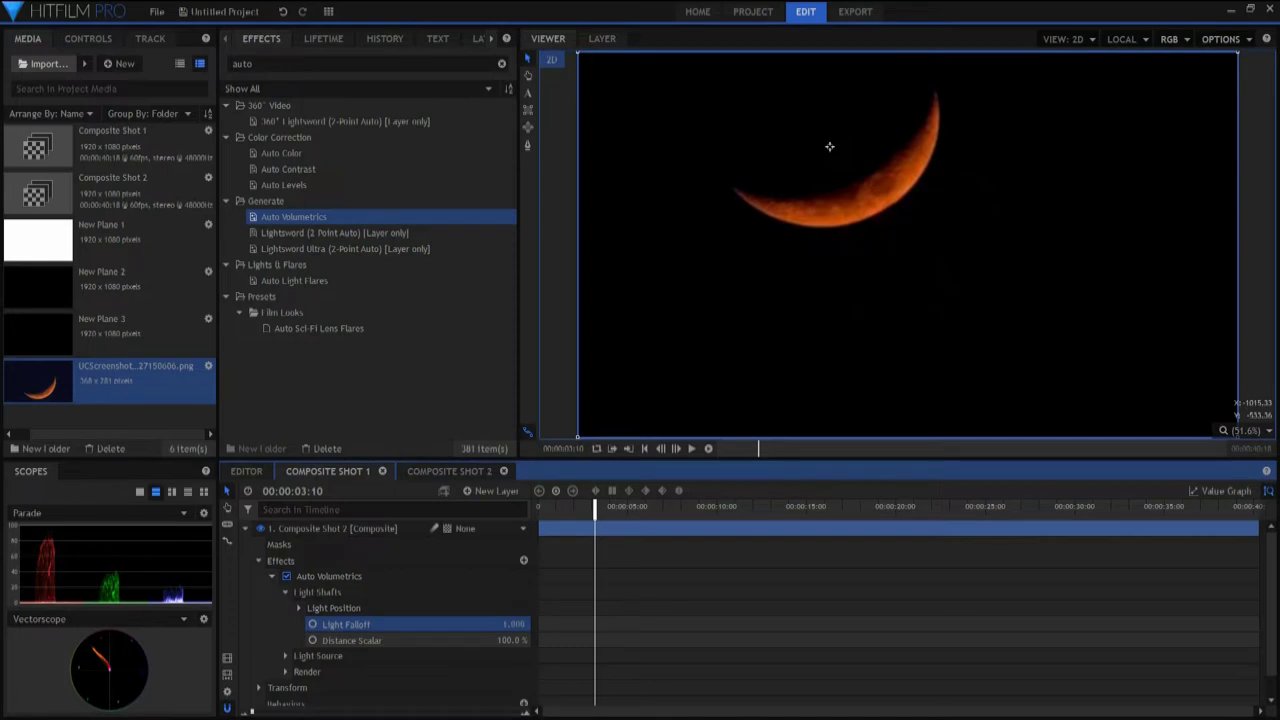
Set the Auto Volumetrics light source Threshold to 0
click(285, 656)
scroll(606, 627, down, 1)
click(512, 642)
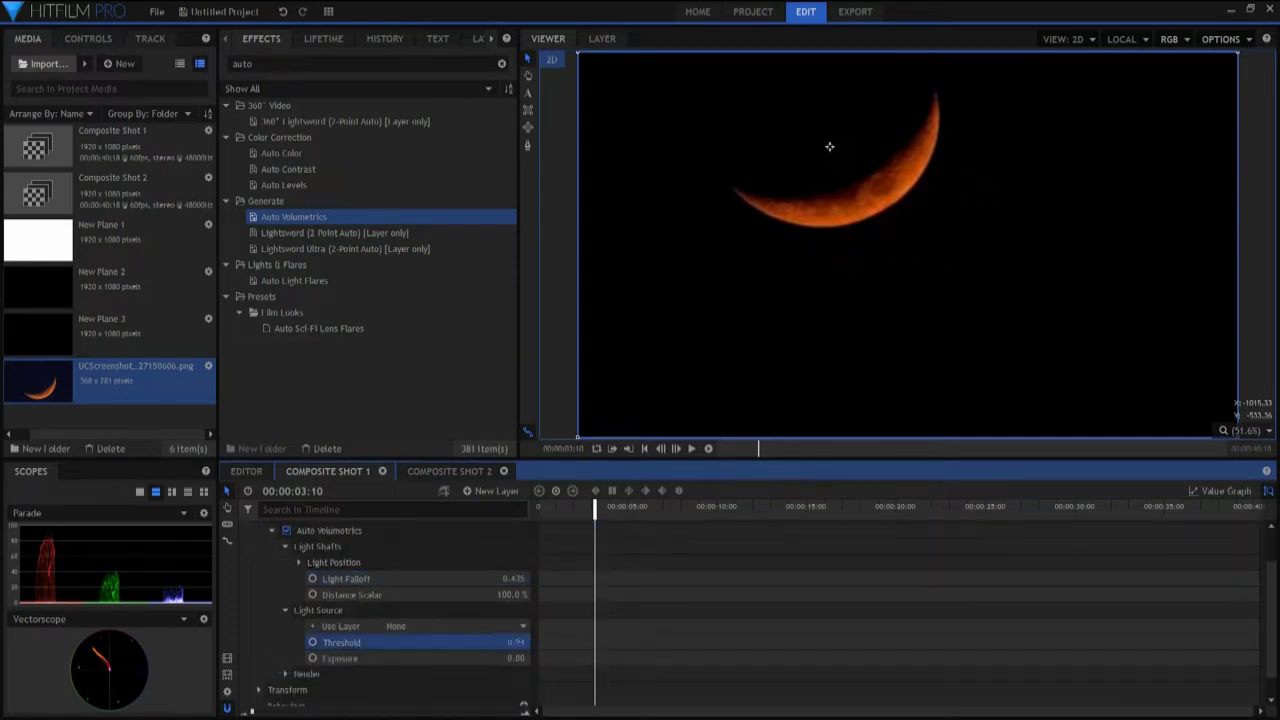
text(0)
key(Return)
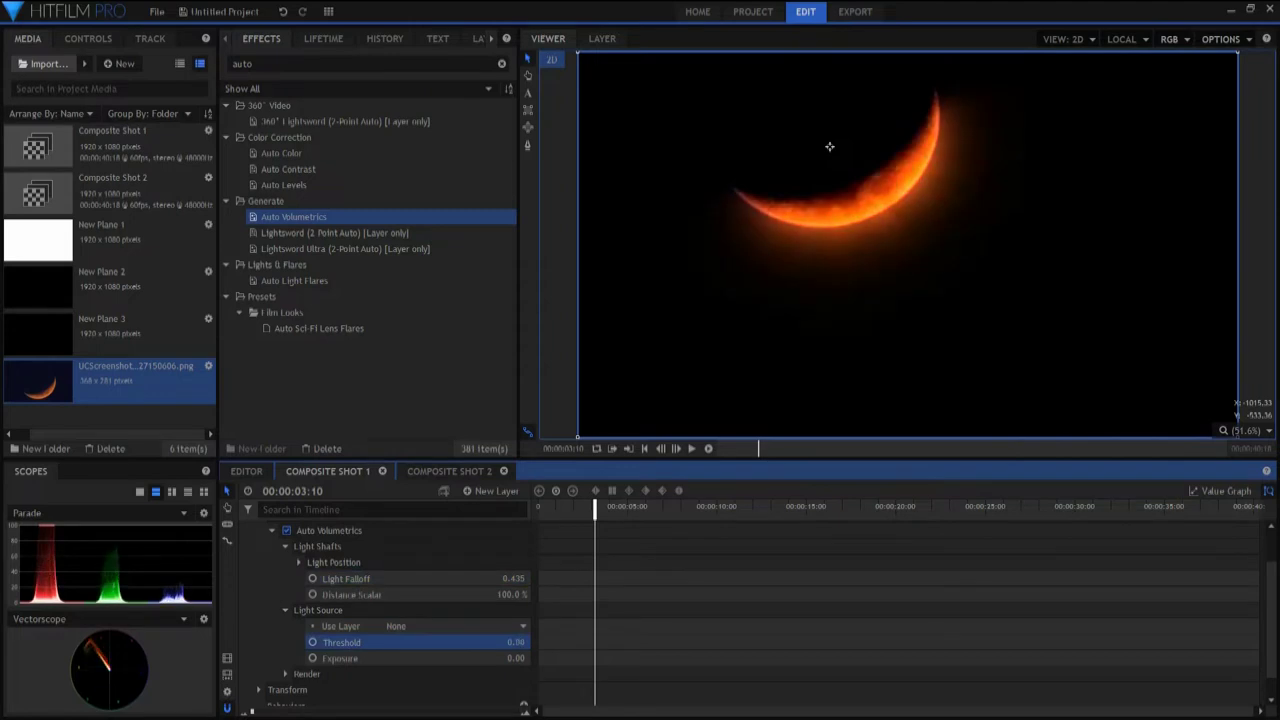
Keyframe the light source Threshold from 0.46 at the timeline start to 0.00 at about 0:02:12
drag(628, 508, 562, 510)
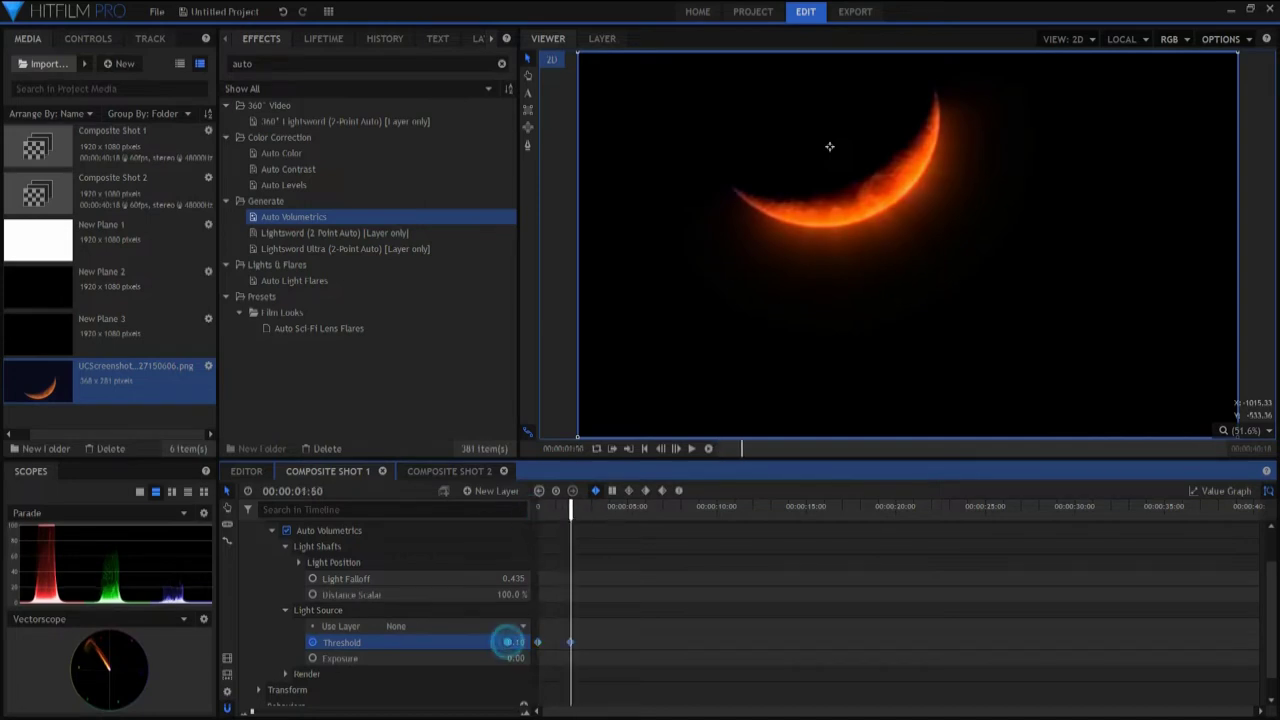
drag(507, 642, 559, 642)
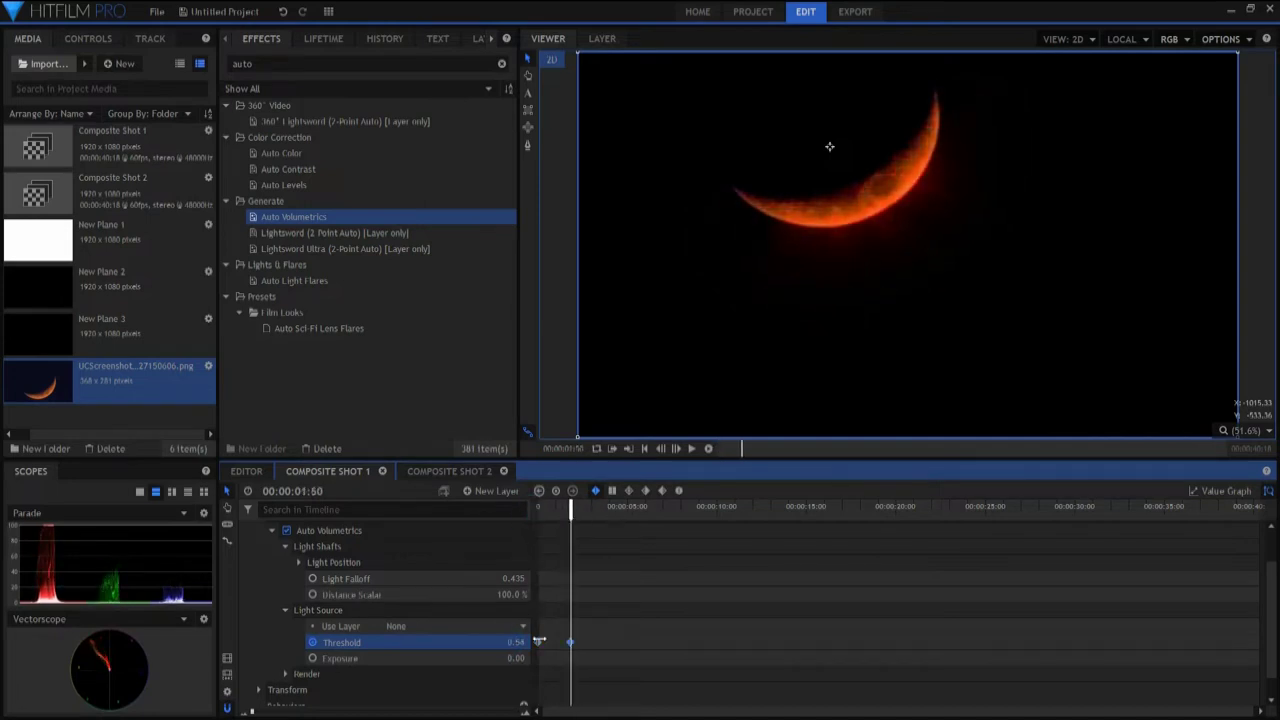
drag(514, 642, 577, 643)
click(538, 506)
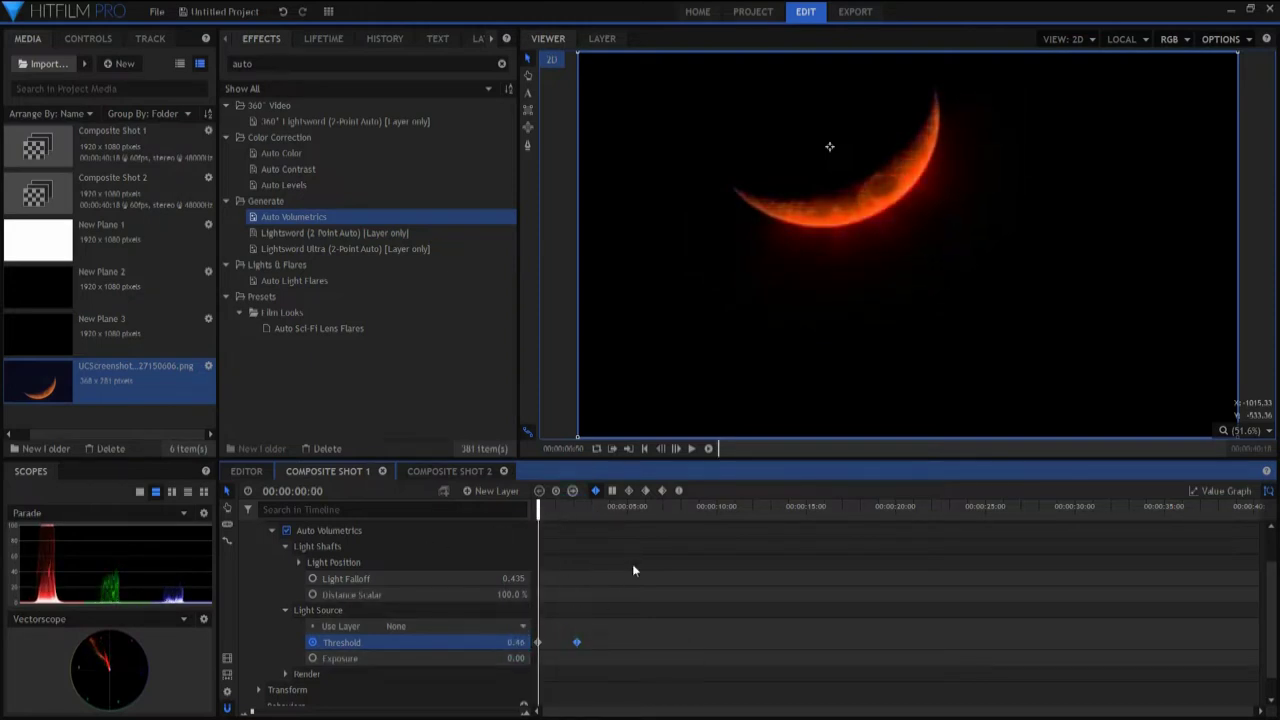
Change the interpolation of the Threshold keyframe at 0:02:12 from linear and preview the fade-in from the start
click(632, 590)
click(576, 642)
click(573, 490)
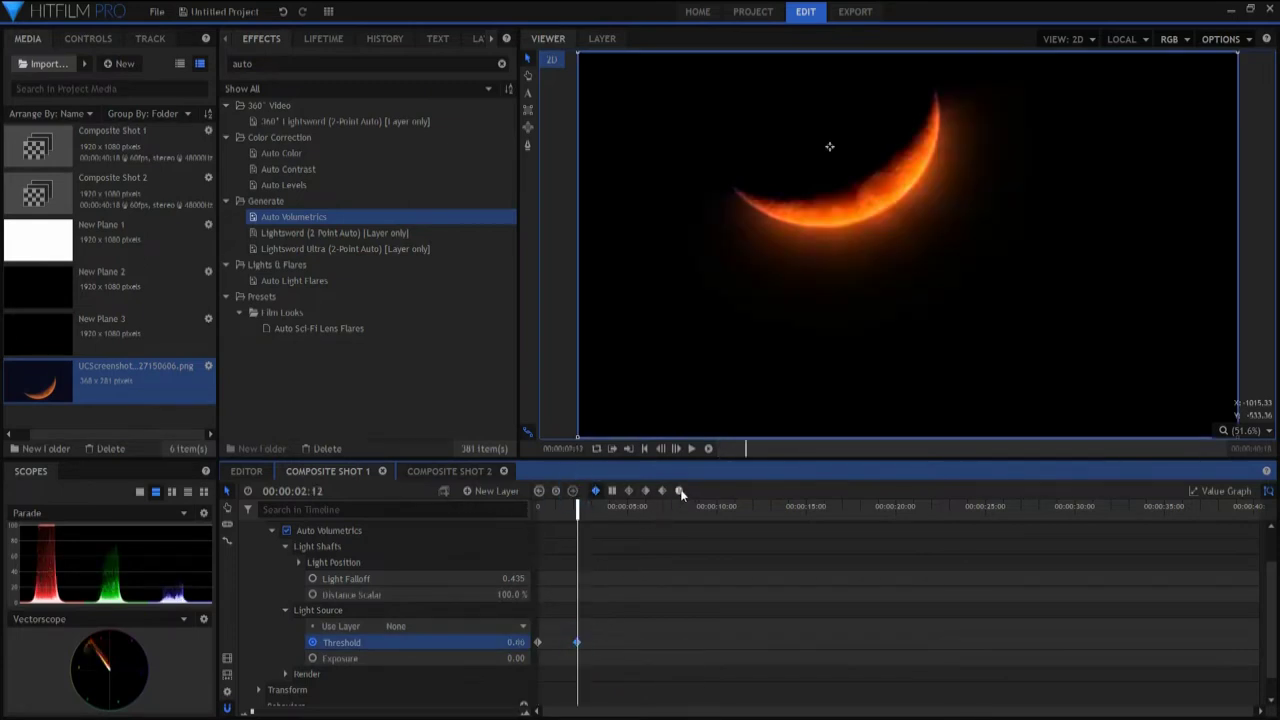
click(572, 490)
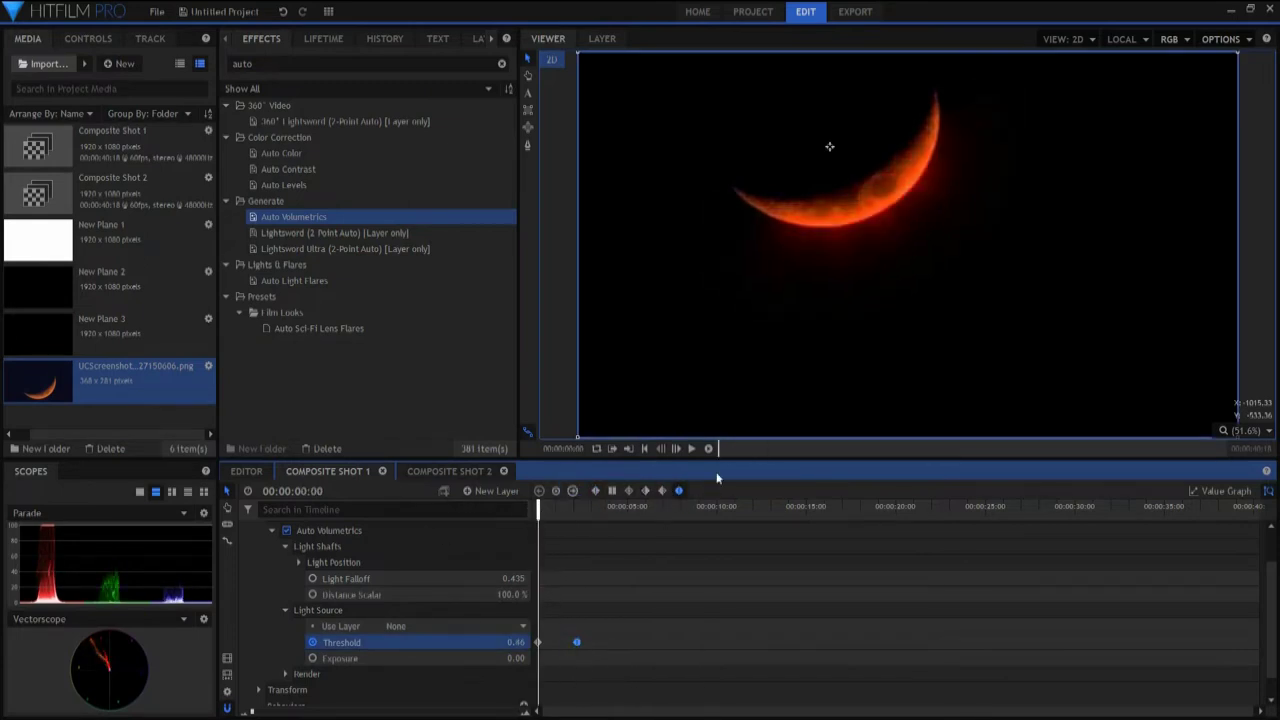
click(690, 449)
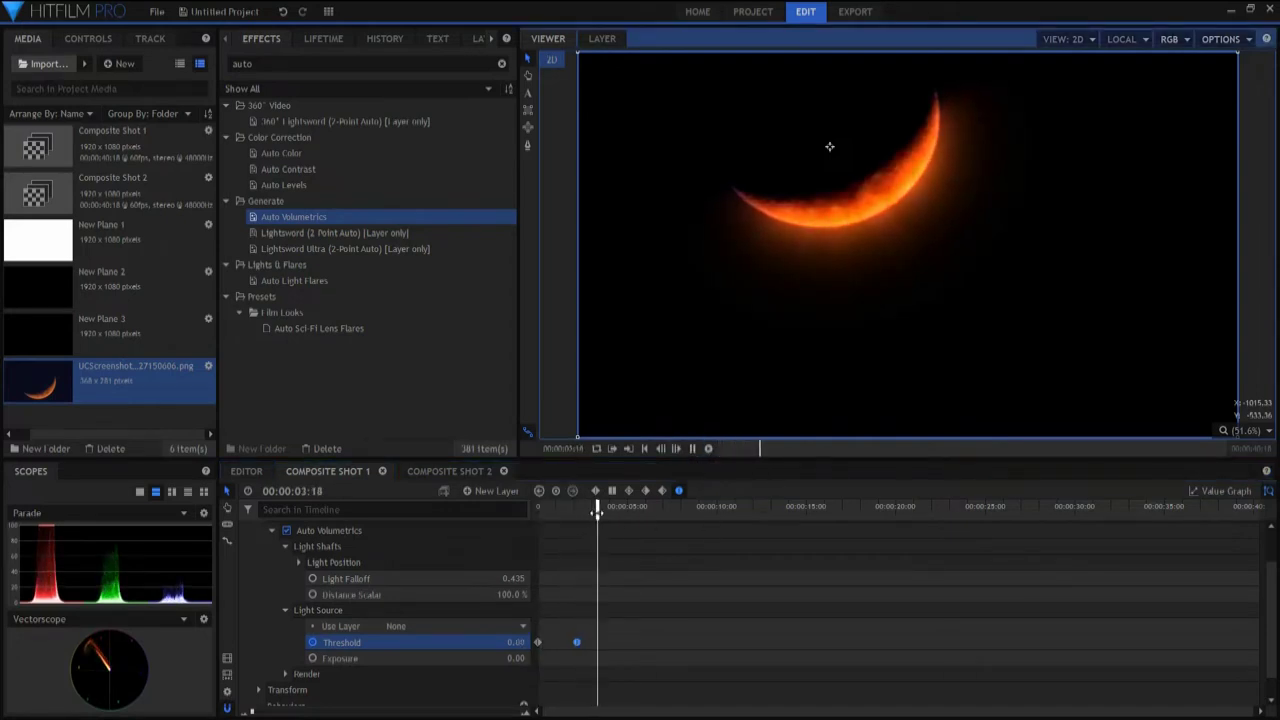
drag(607, 513, 659, 517)
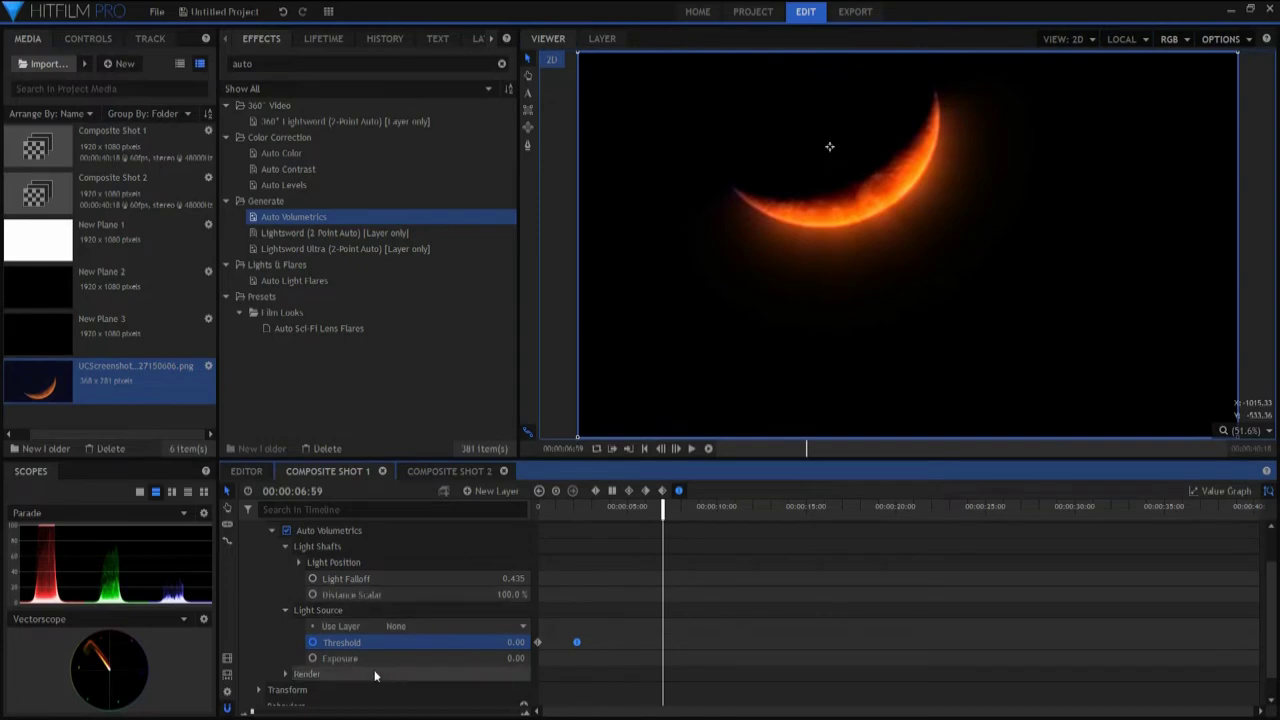
Enable keyframing for the light source Exposure and add keyframes at 0:04:09 and, at about 0.7, at 0:07:36
click(312, 658)
drag(661, 509, 612, 509)
drag(514, 659, 655, 659)
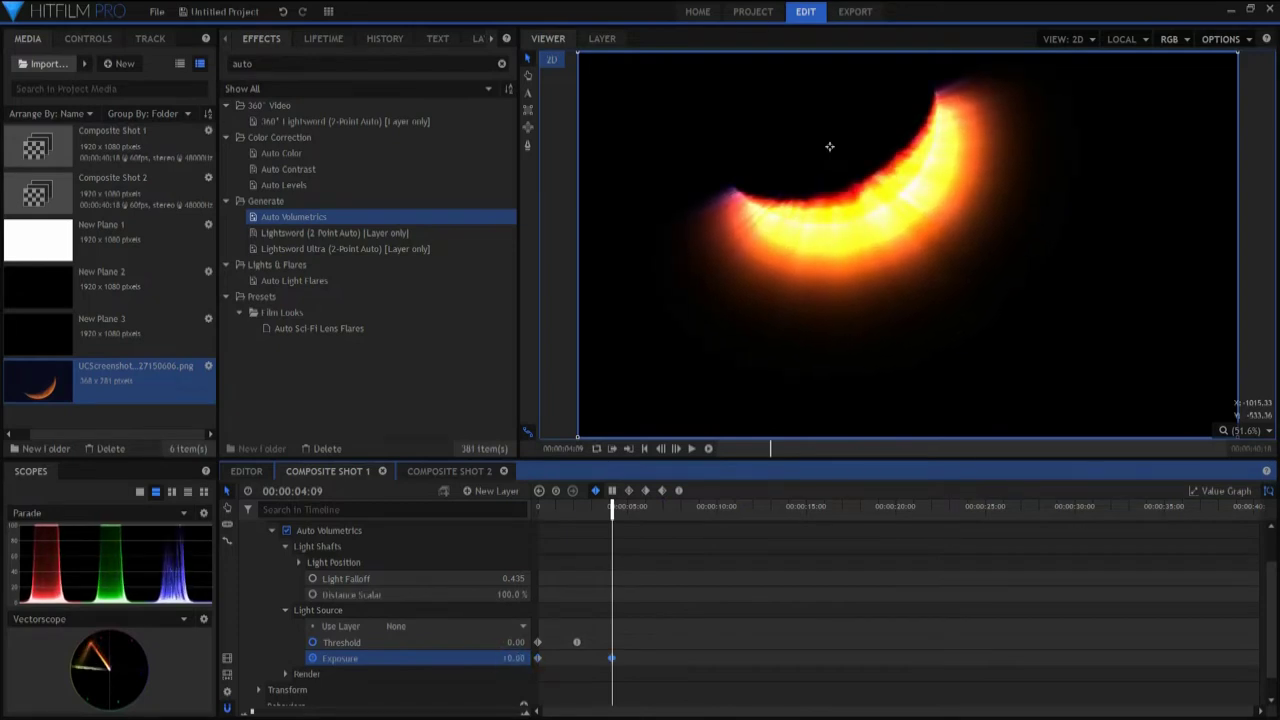
drag(565, 658, 493, 664)
drag(608, 520, 674, 511)
drag(512, 658, 535, 658)
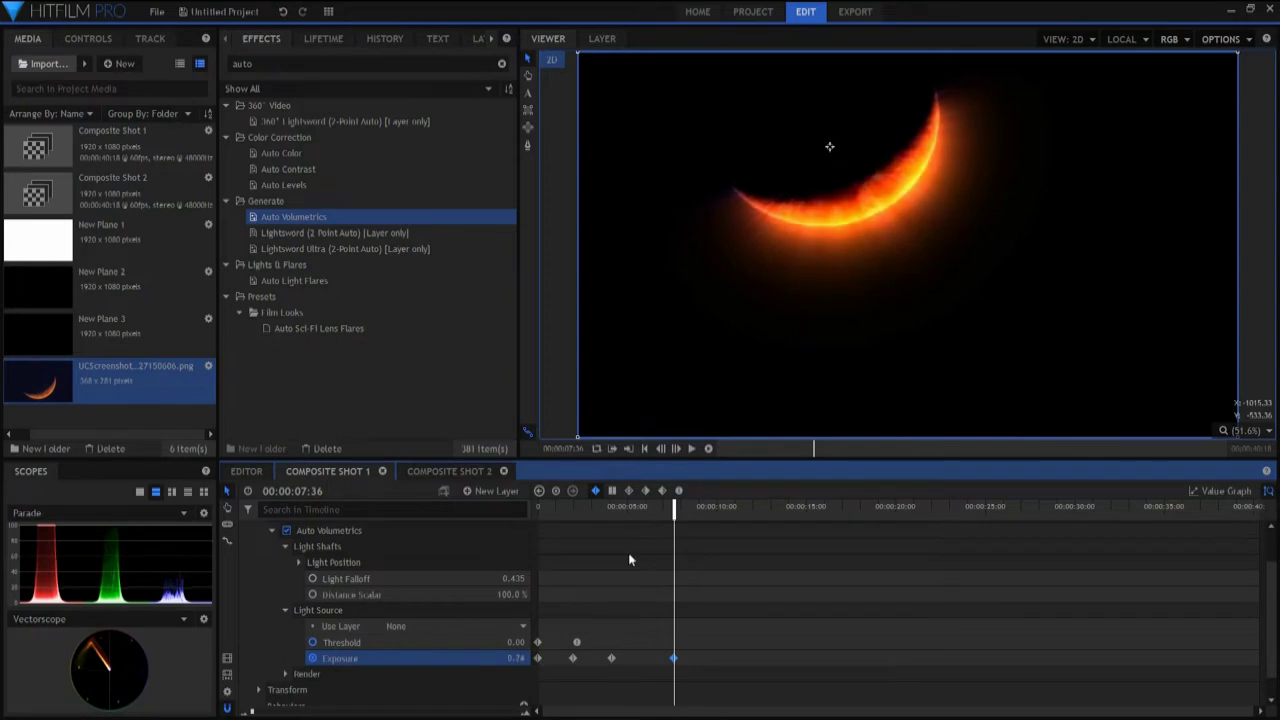
Add Exposure keyframes of 0.18 at 0:10:03, 0.47 at 0:12:19 and 0.05 at 0:15:07
drag(680, 518, 716, 518)
drag(520, 658, 500, 658)
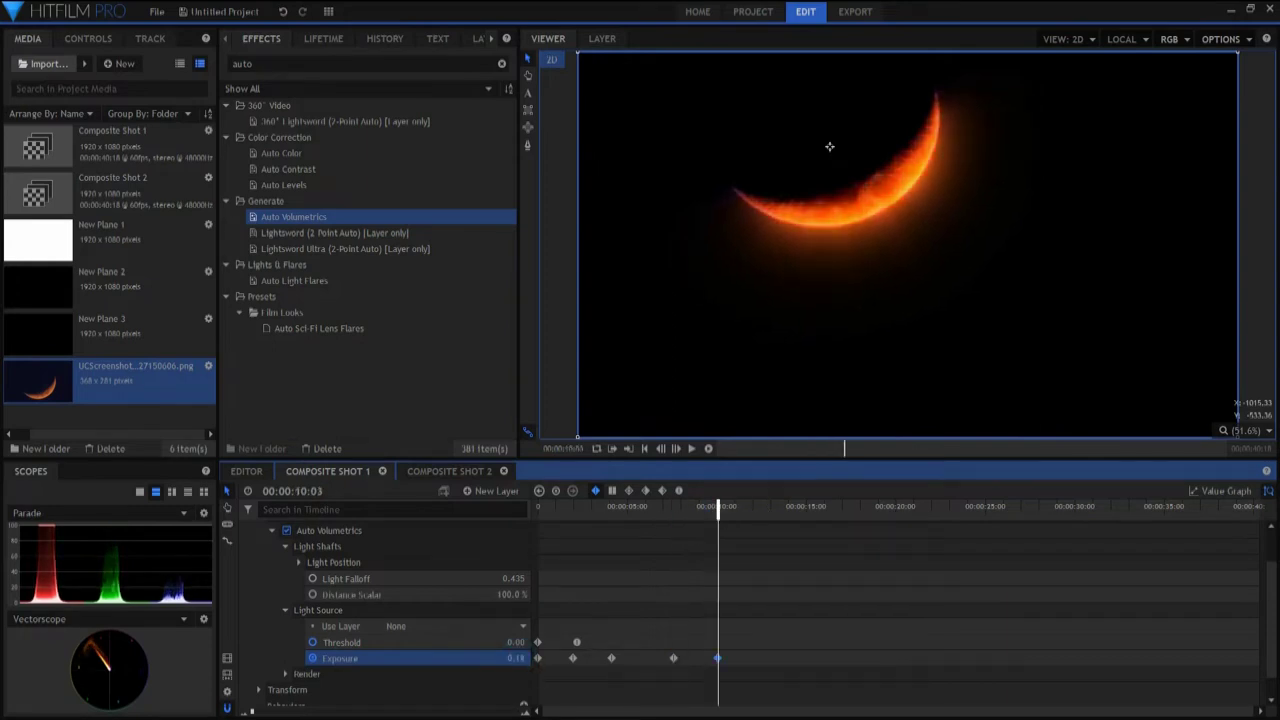
drag(714, 517, 758, 517)
drag(517, 658, 535, 658)
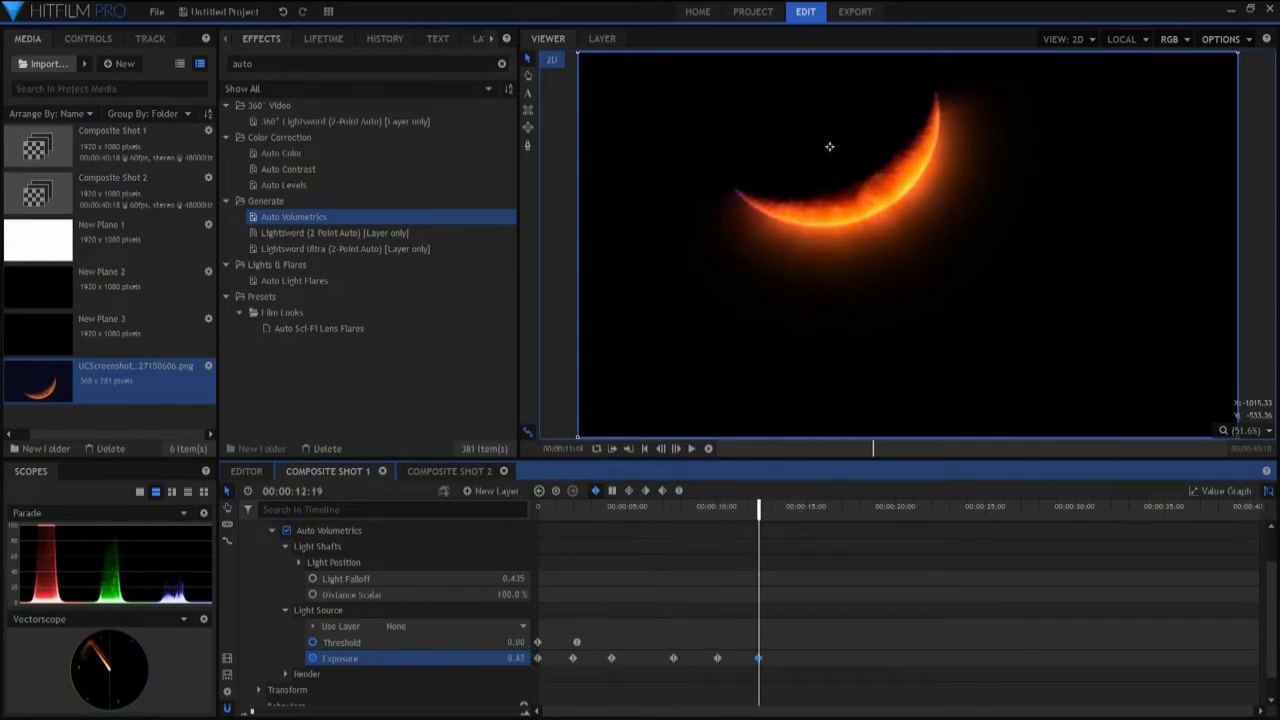
drag(754, 508, 808, 508)
drag(517, 658, 577, 659)
Move the later Exposure keyframes earlier so they sit roughly one second apart within the first six seconds
drag(673, 658, 597, 660)
drag(717, 658, 613, 661)
drag(756, 658, 632, 661)
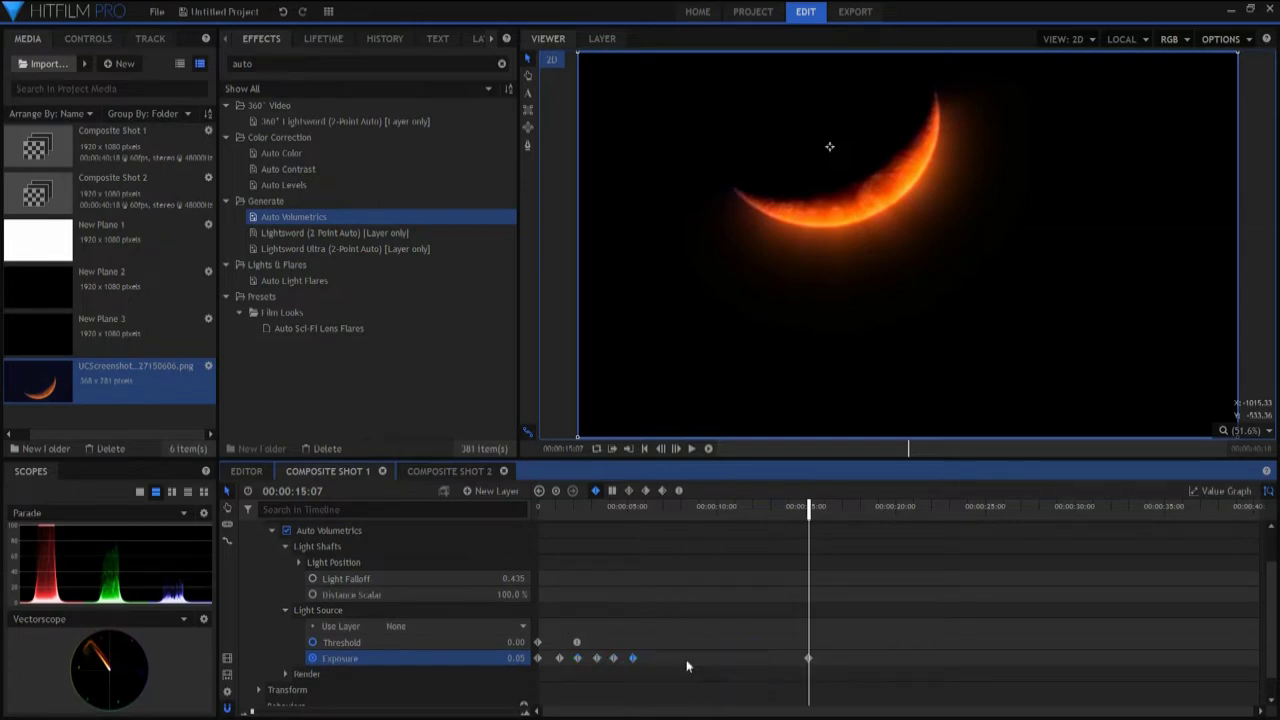
drag(808, 659, 648, 660)
Change the interpolation of all Exposure keyframes, then copy and paste them directly after the original series
key(ctrl+a)
click(679, 491)
right_click(648, 658)
click(684, 575)
right_click(647, 659)
click(671, 593)
drag(808, 659, 659, 659)
Copy the whole extended series of Exposure keyframes and place the pasted set right after it
key(ctrl+a)
right_click(774, 659)
click(803, 576)
right_click(774, 659)
click(811, 594)
drag(808, 659, 786, 659)
Paste the Exposure keyframes again at about 29 seconds and shift them back to close the gap
drag(808, 513, 1059, 511)
right_click(1024, 658)
click(1047, 595)
drag(1059, 659, 1038, 659)
Play the pulsing moon glow from the start of the timeline to check the Exposure animation
drag(1060, 513, 509, 572)
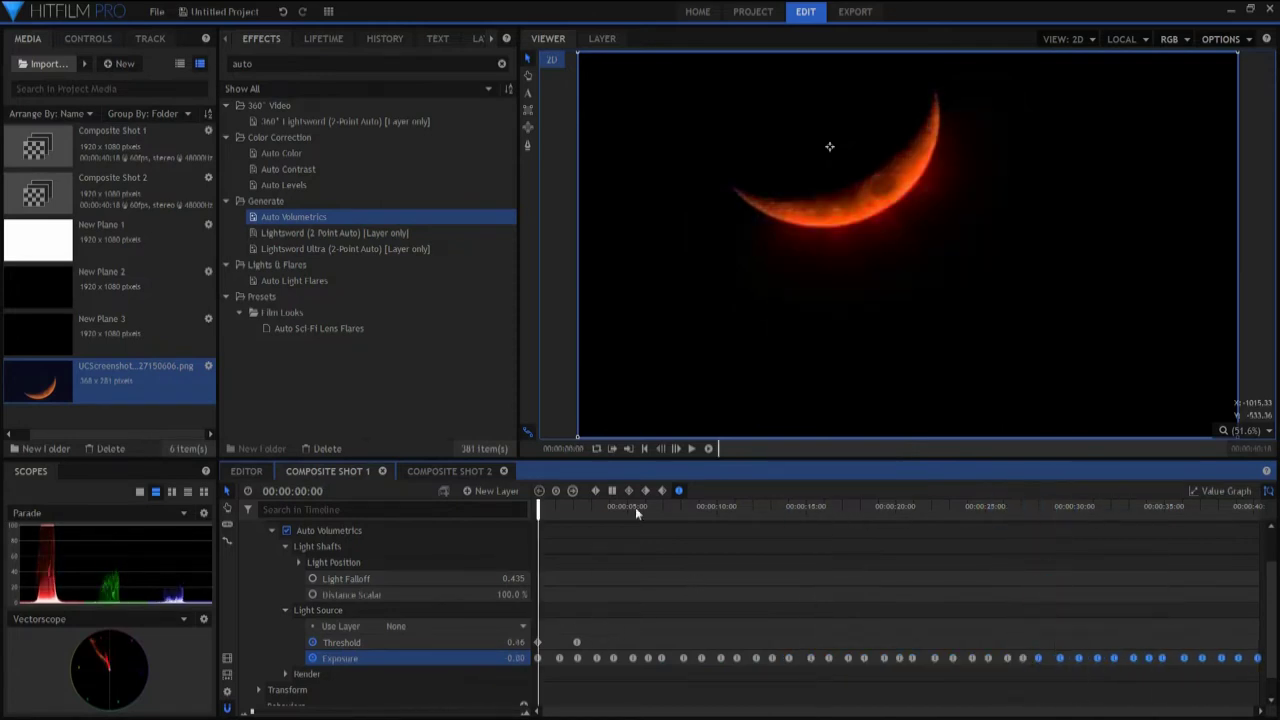
click(690, 449)
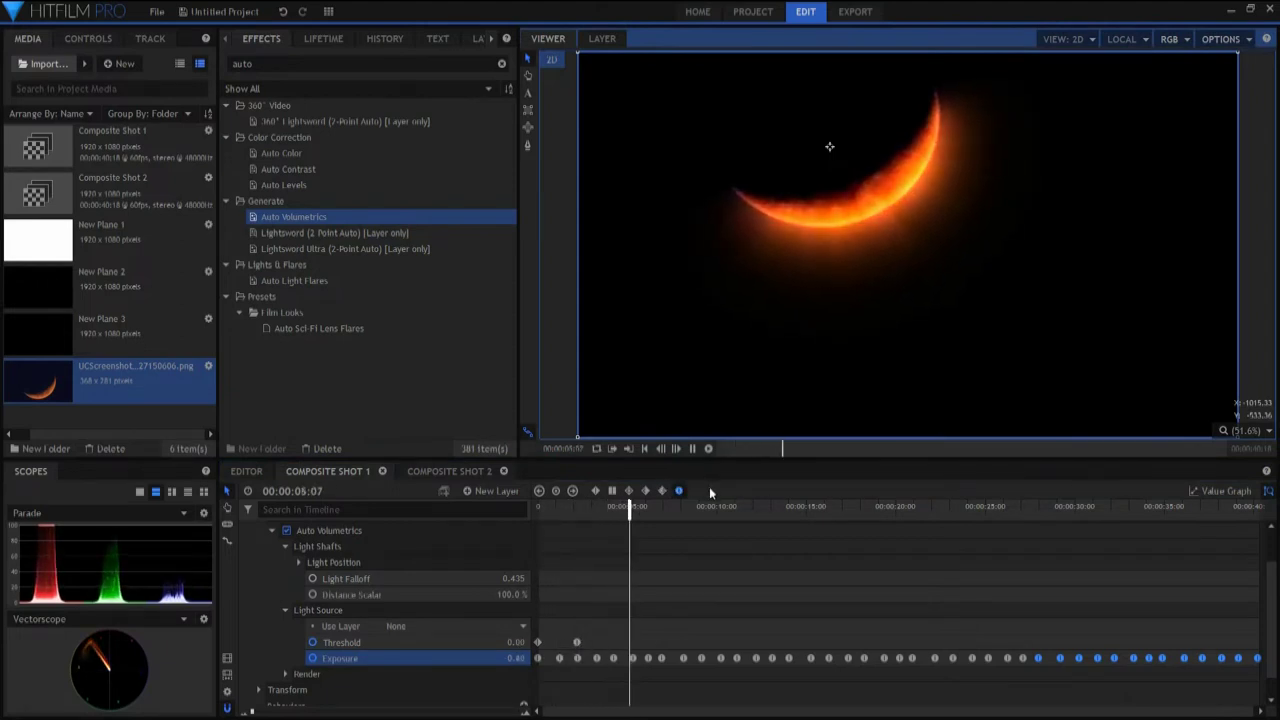
click(649, 509)
Collapse the Auto Volumetrics settings and add a new Grade layer above the moon composite
click(271, 530)
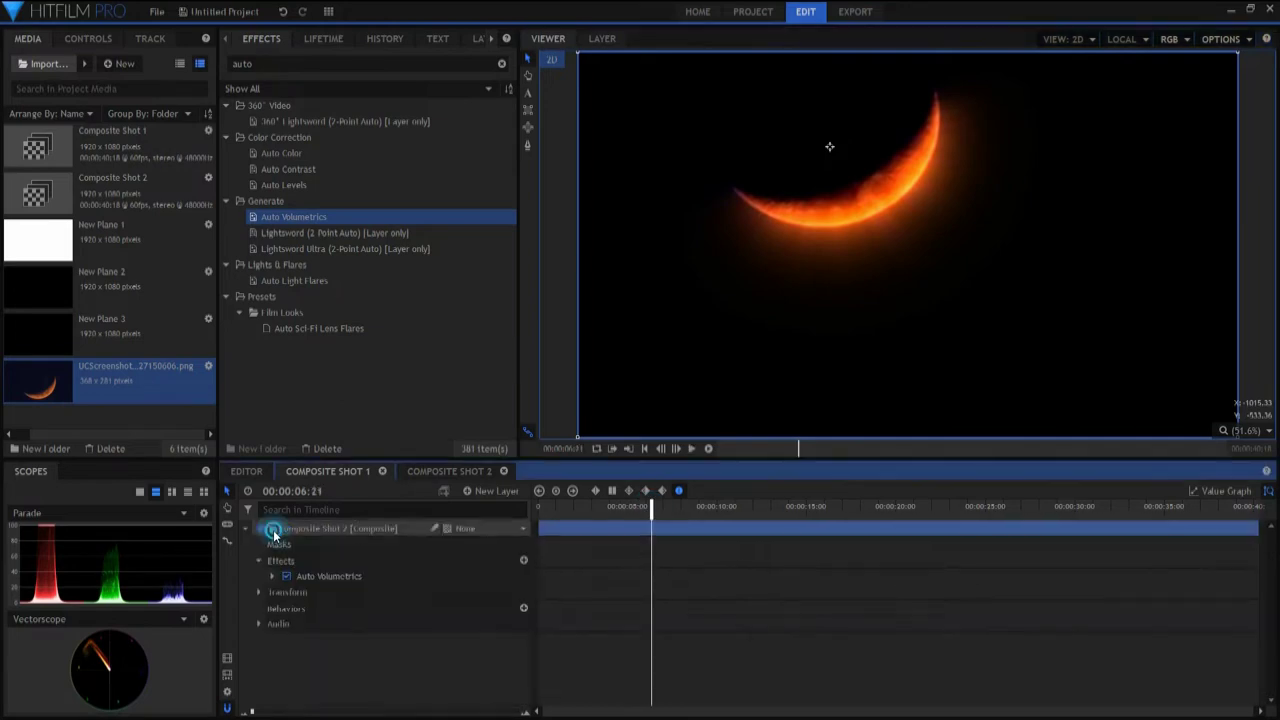
click(497, 491)
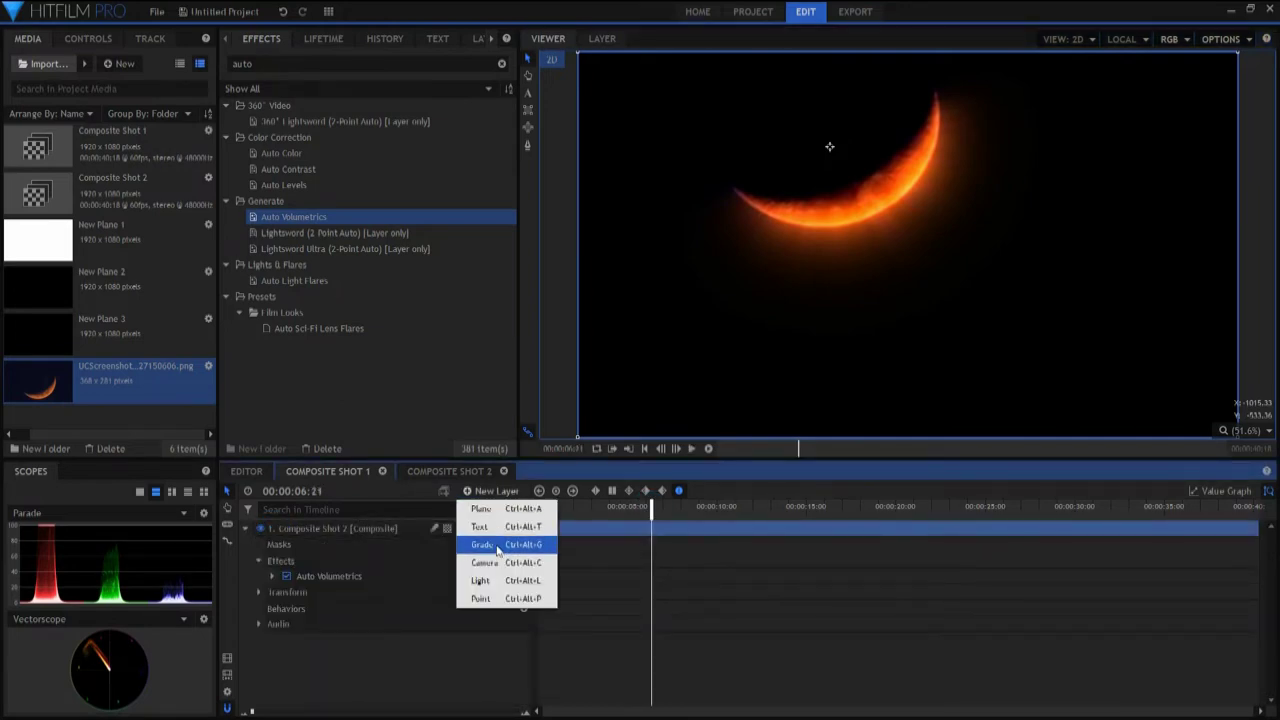
click(498, 548)
Draw an elliptical mask about half the frame's width on the Grade layer, over the crescent's lower part and glow
click(529, 126)
drag(716, 168, 1041, 300)
click(528, 58)
click(271, 592)
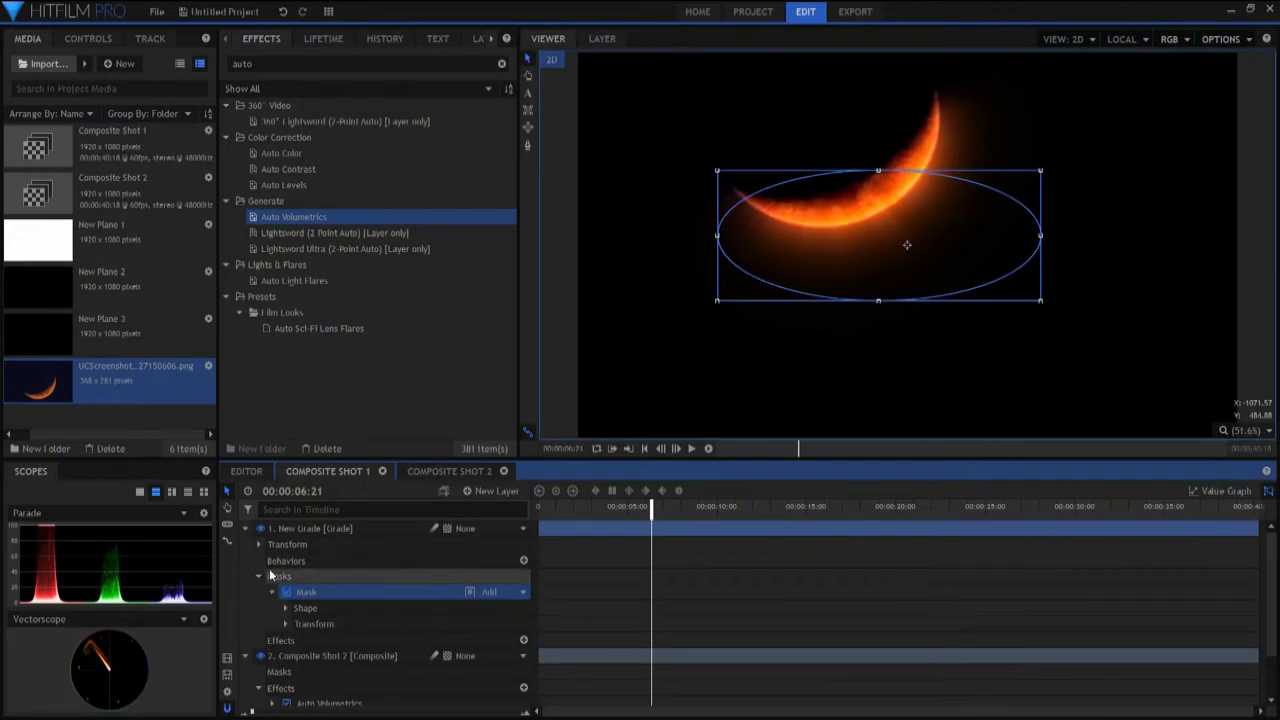
click(258, 544)
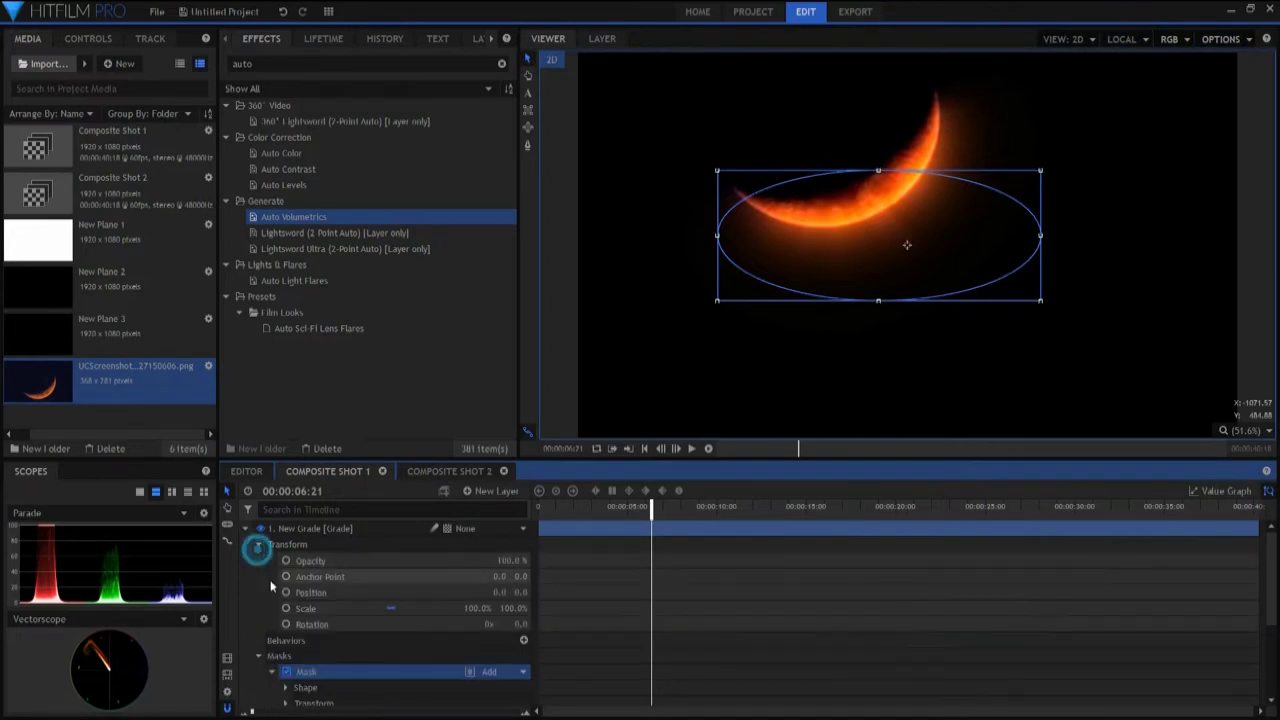
click(389, 608)
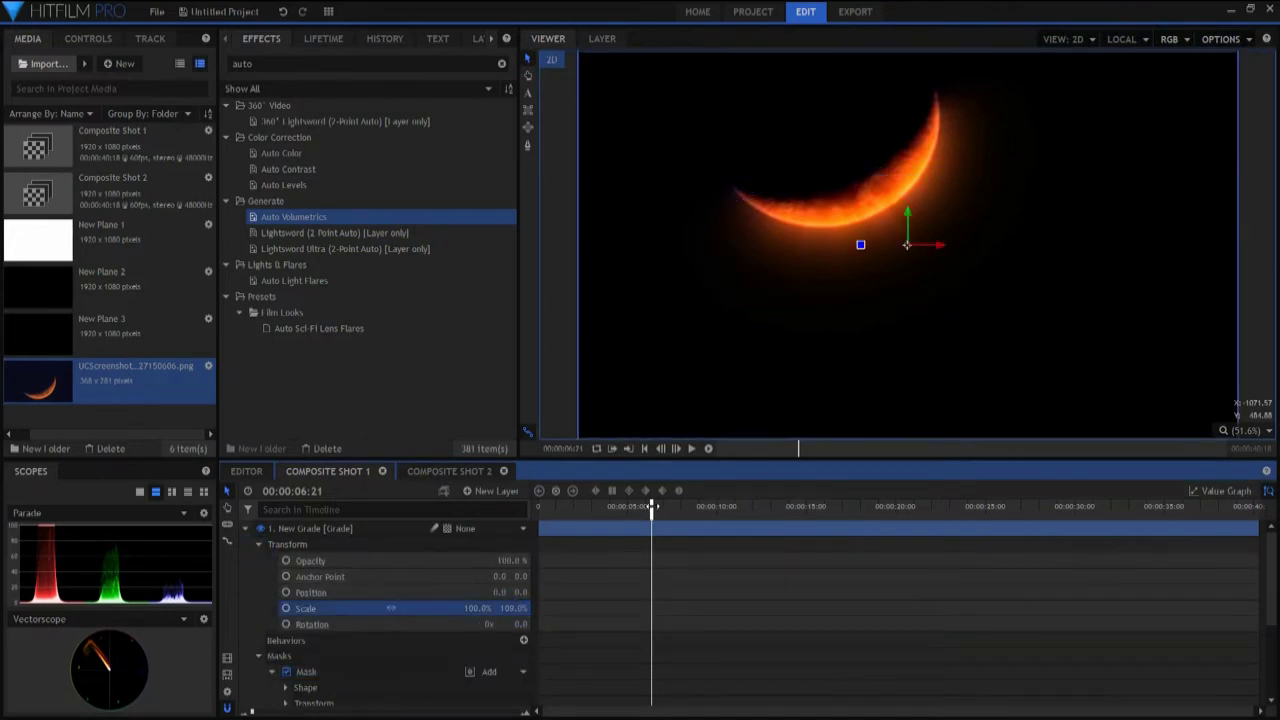
drag(652, 507, 622, 507)
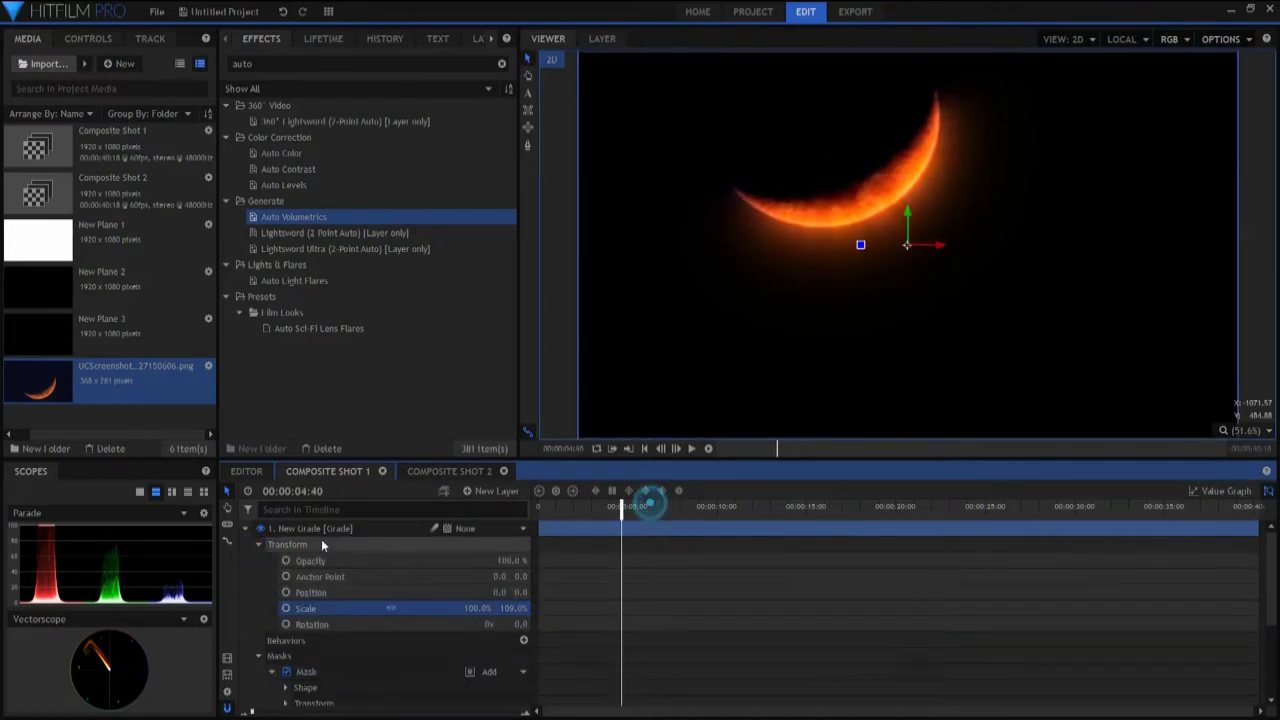
Collapse the Grade and Composite Shot 2 layers and clear the effects search
click(245, 528)
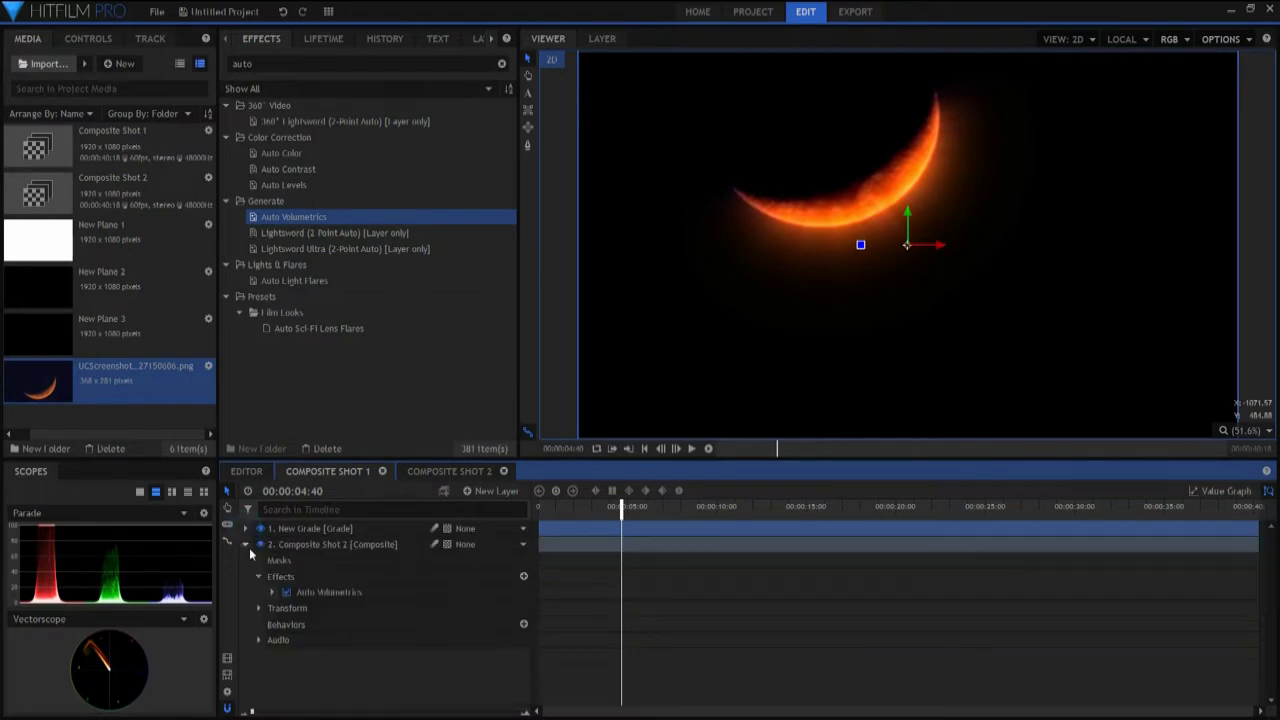
double_click(261, 63)
key(BackSpace)
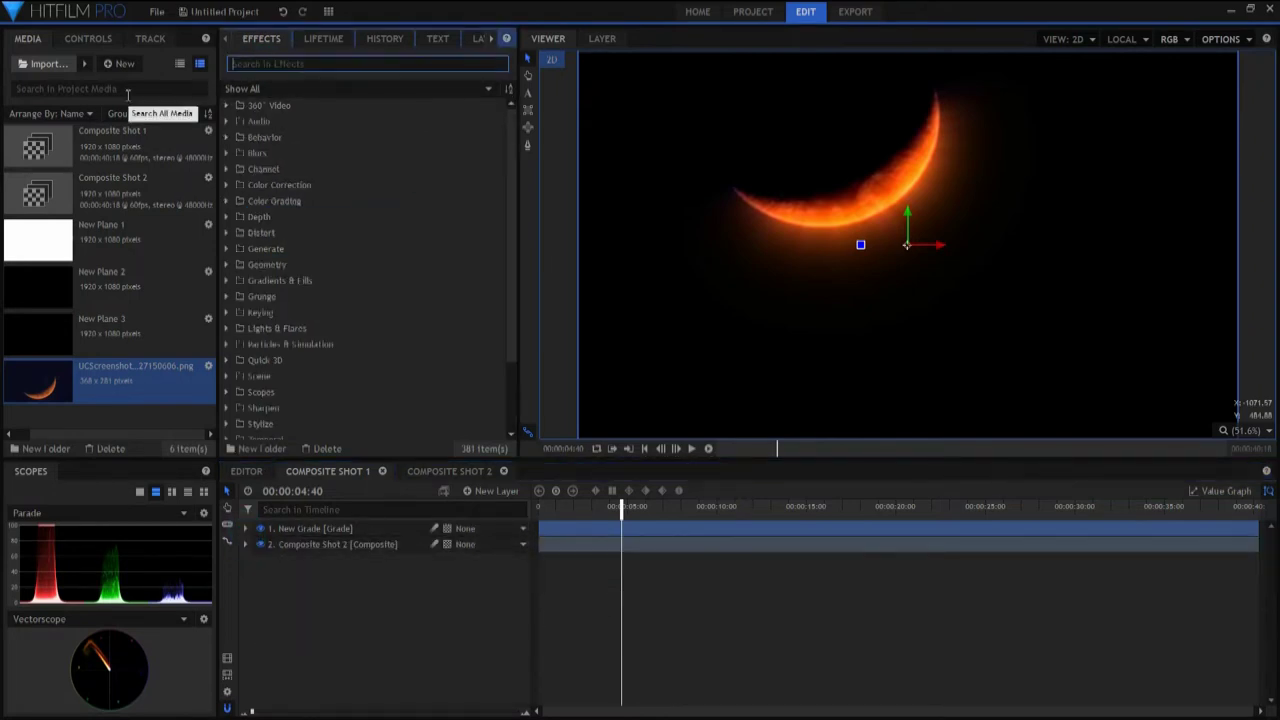
Add the Light Leak effect from Lights & Flares to the Grade layer and fold away the layer's transform properties
click(227, 328)
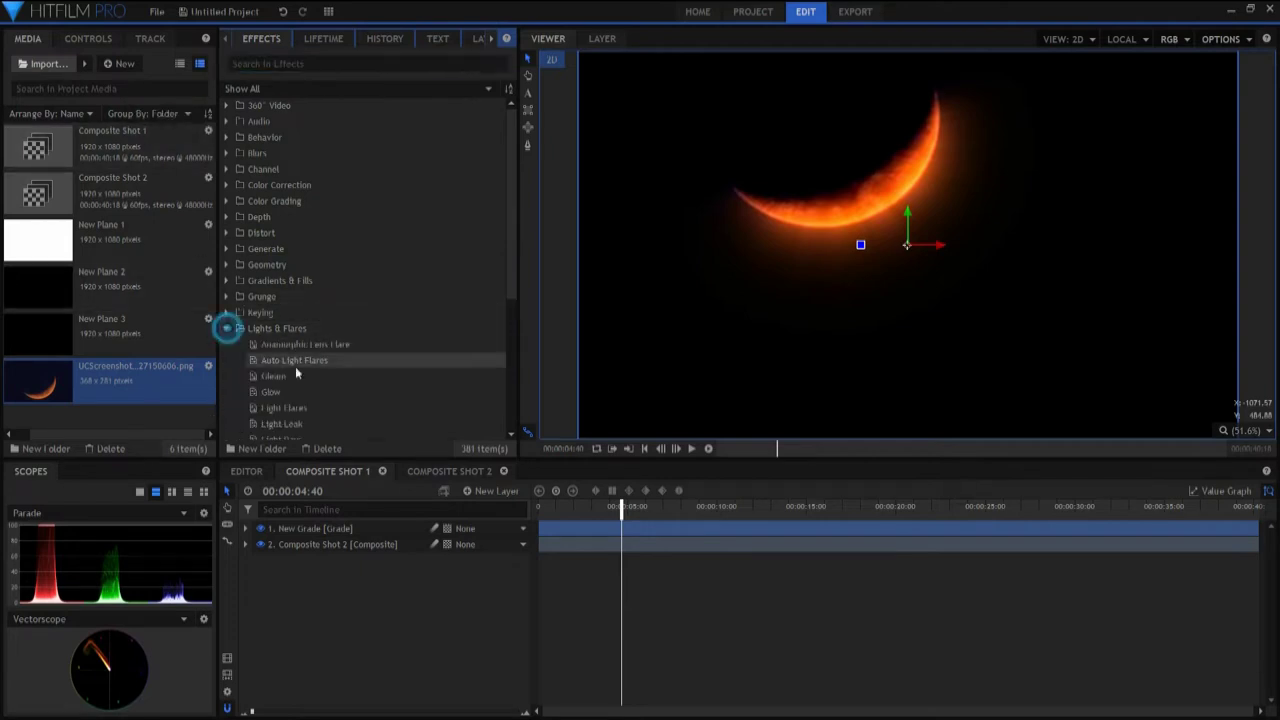
scroll(300, 395, down, 1)
drag(290, 378, 318, 533)
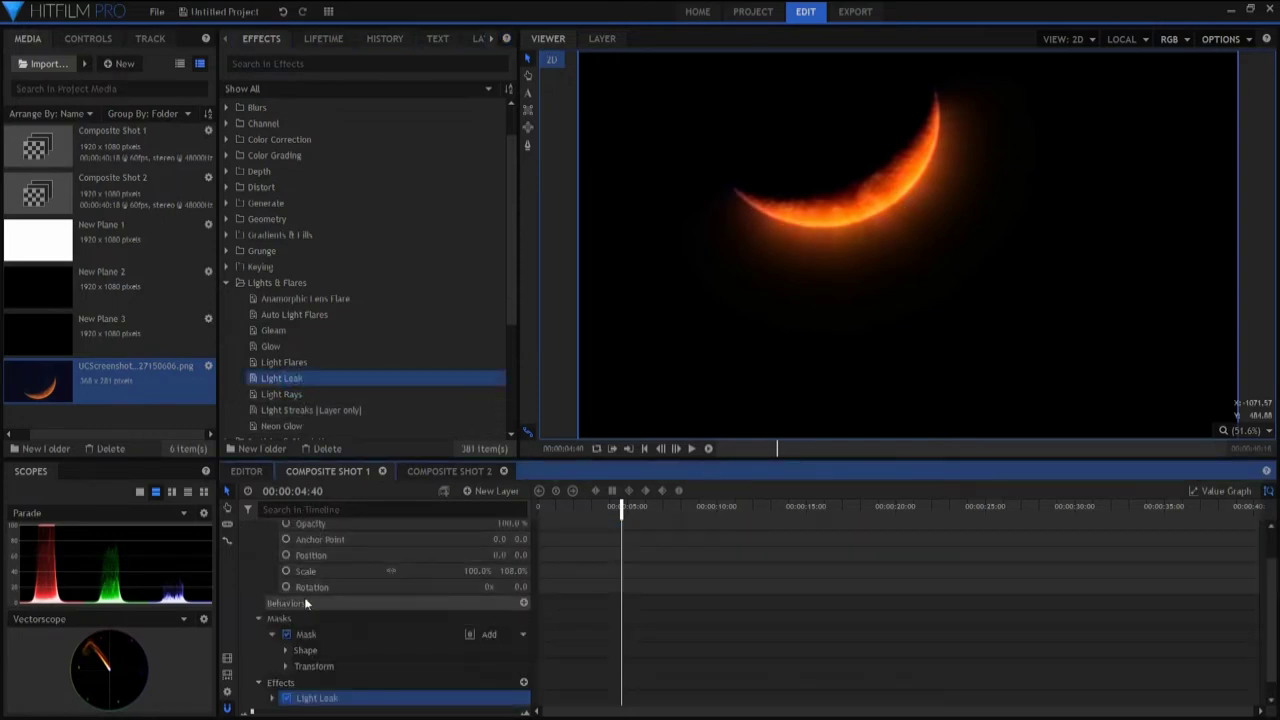
scroll(304, 597, up, 2)
click(257, 545)
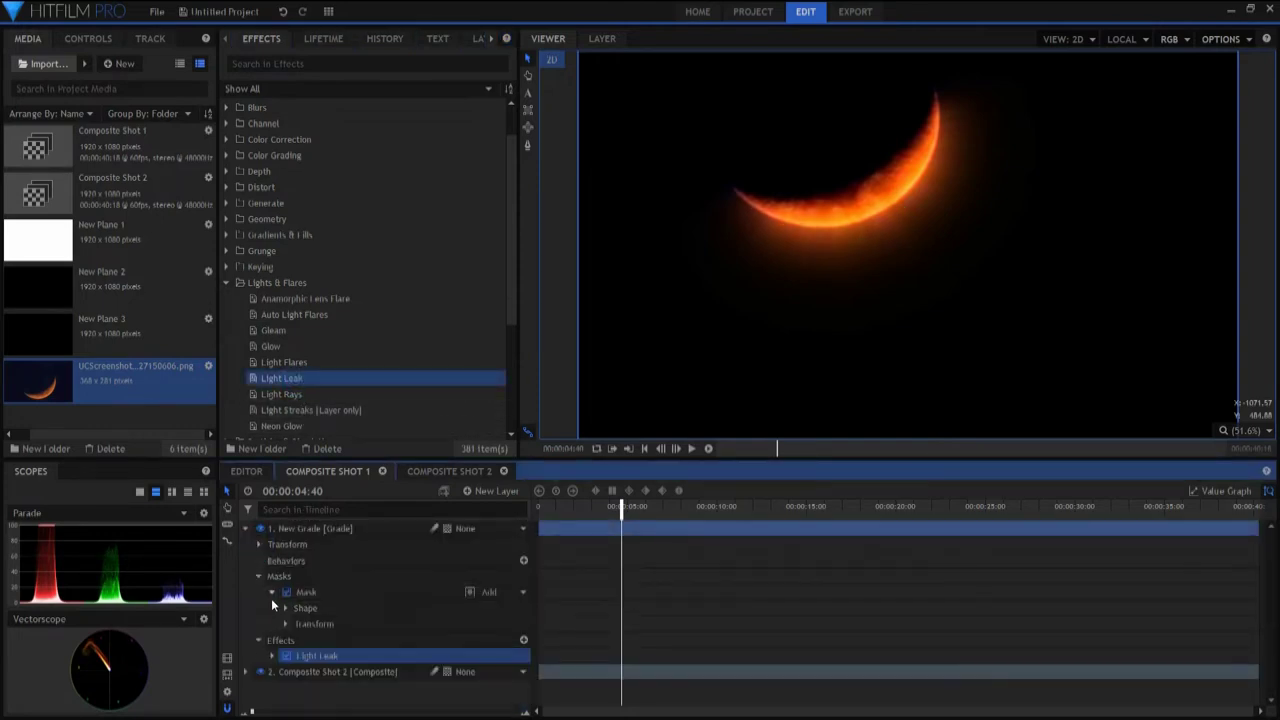
Set the Light Leak generation Threshold to 0% and scrub the timeline between about 4 and 7 seconds to check the leak
click(271, 592)
click(271, 623)
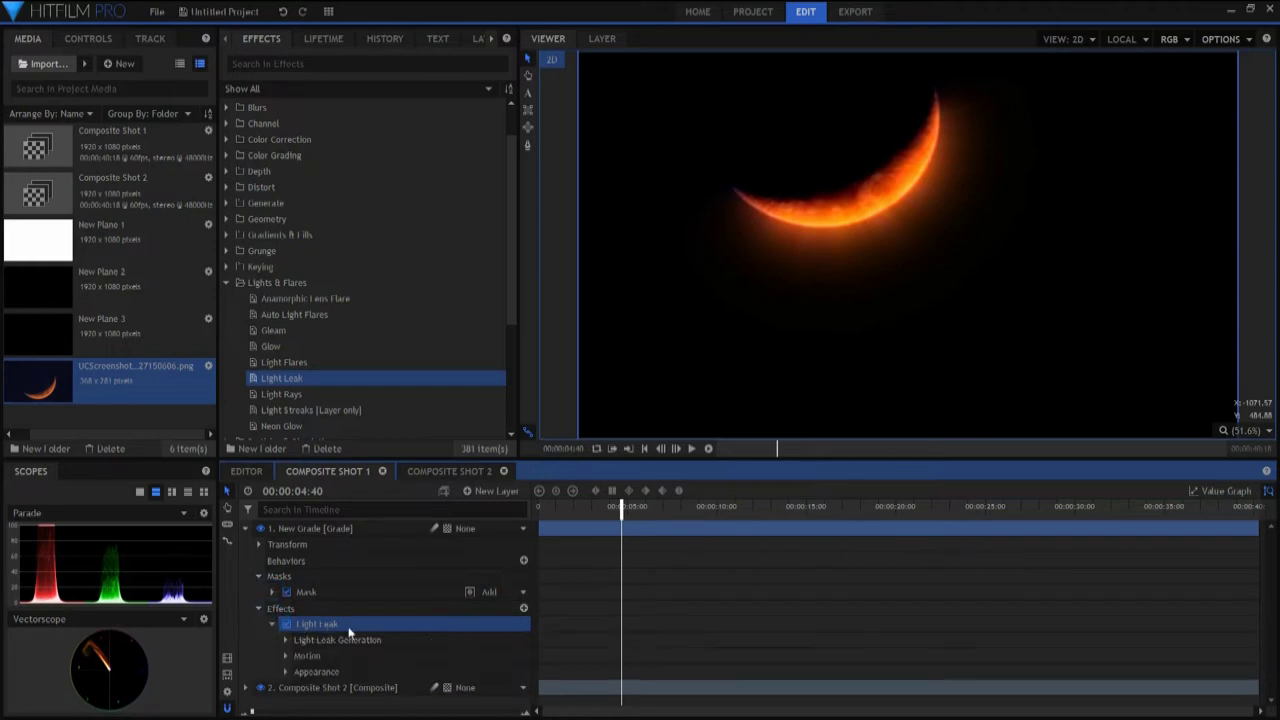
click(286, 640)
click(512, 656)
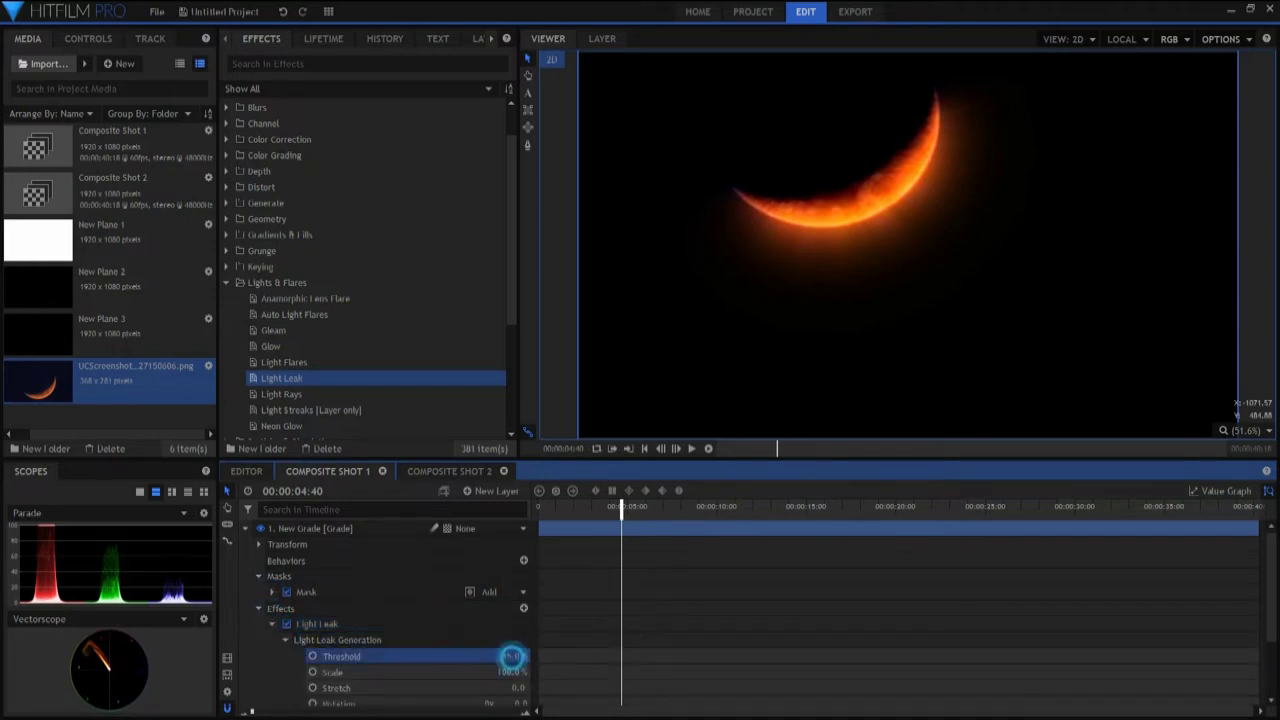
drag(512, 656, 517, 652)
drag(622, 510, 668, 516)
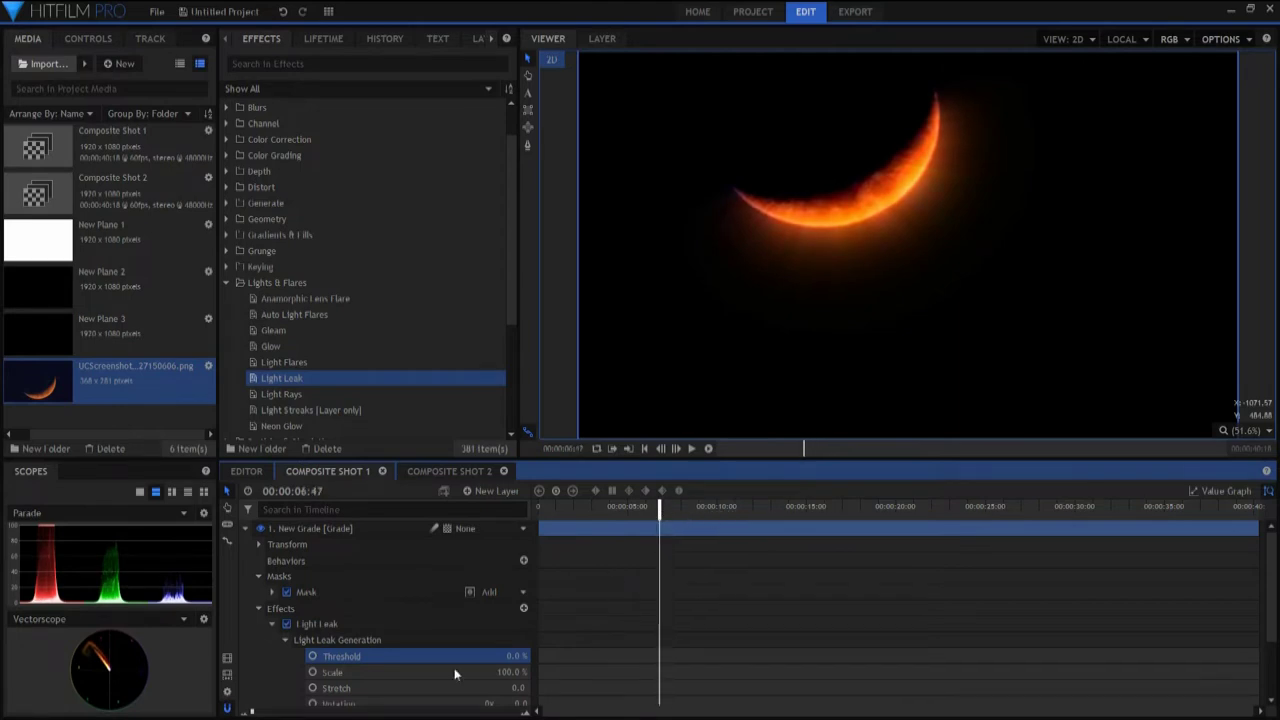
click(657, 508)
drag(657, 510, 621, 515)
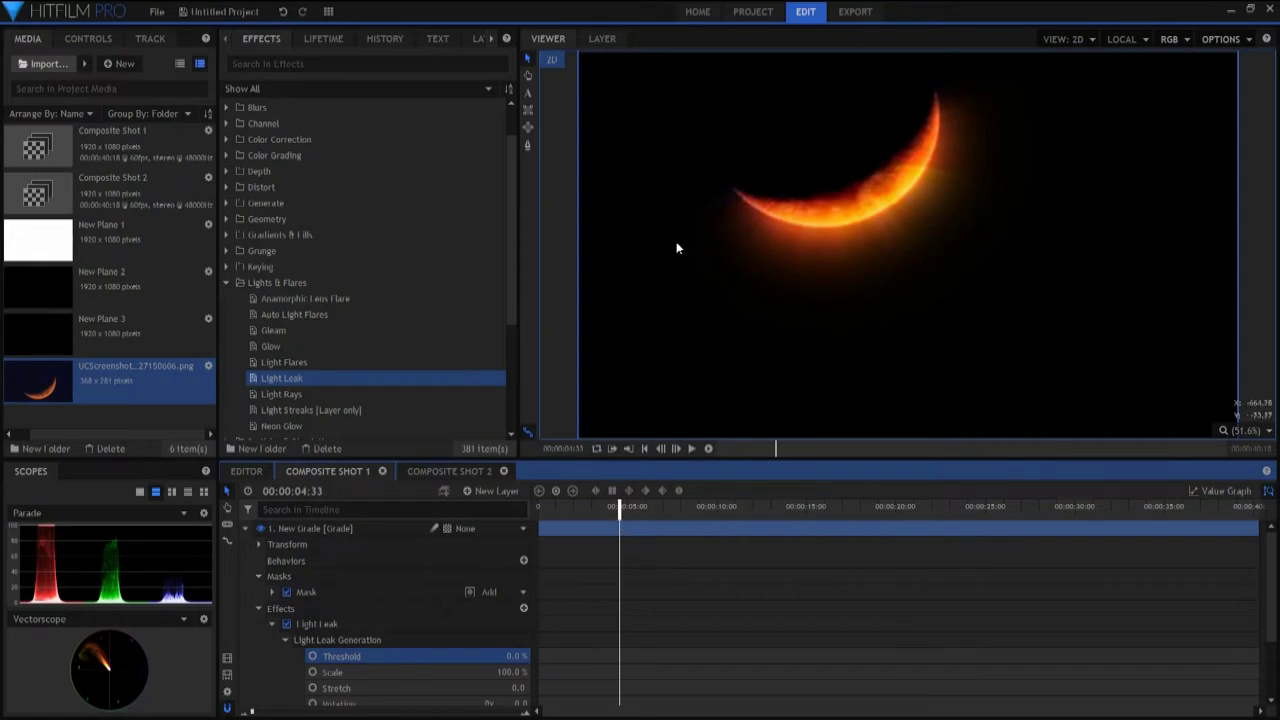
Open the Grade layer's mask shape settings and set the feather strength to 68 px
click(273, 592)
click(300, 607)
click(286, 609)
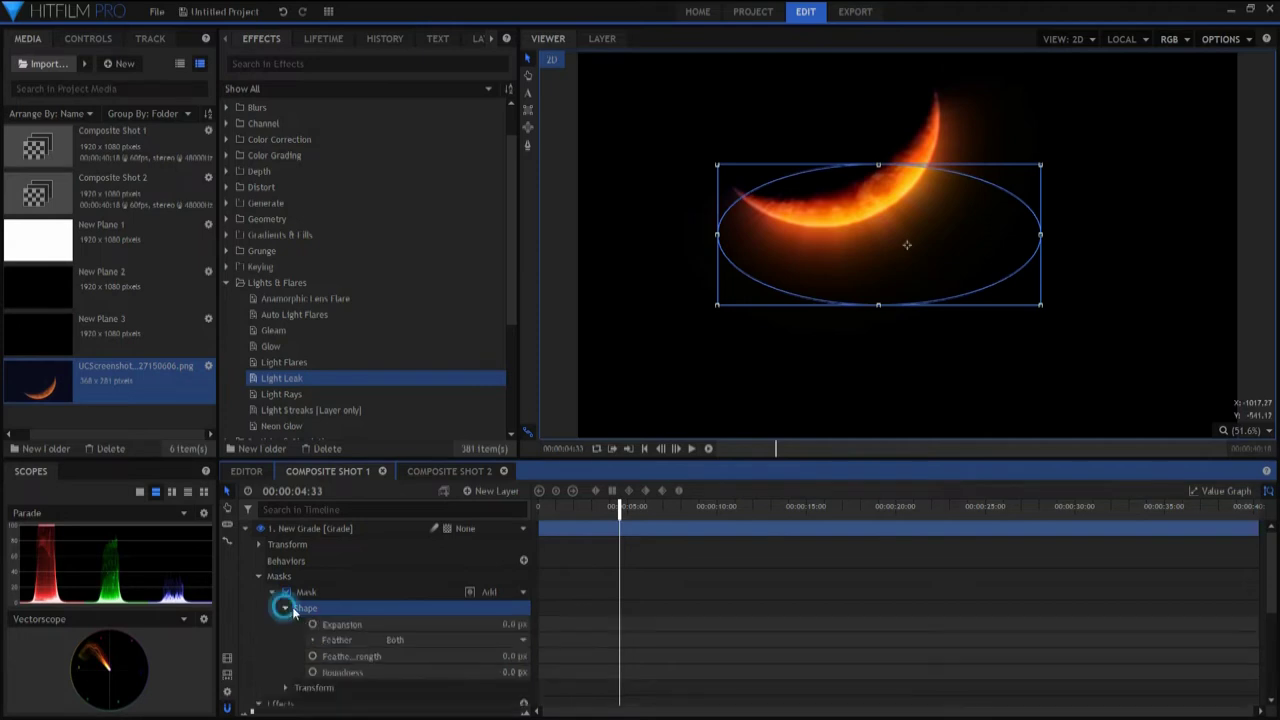
click(513, 656)
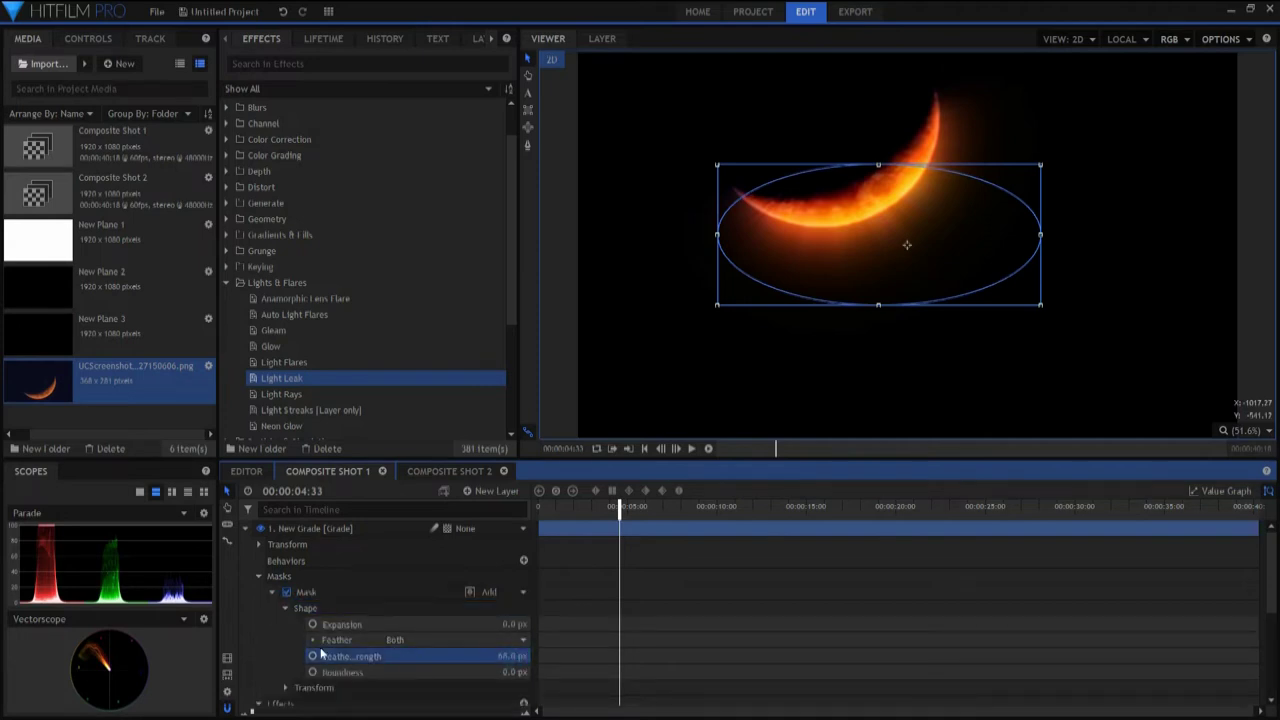
Rotate the Grade layer to -35° and move it to about -110.5, 122.1 so its mask follows the crescent's tilt
click(258, 544)
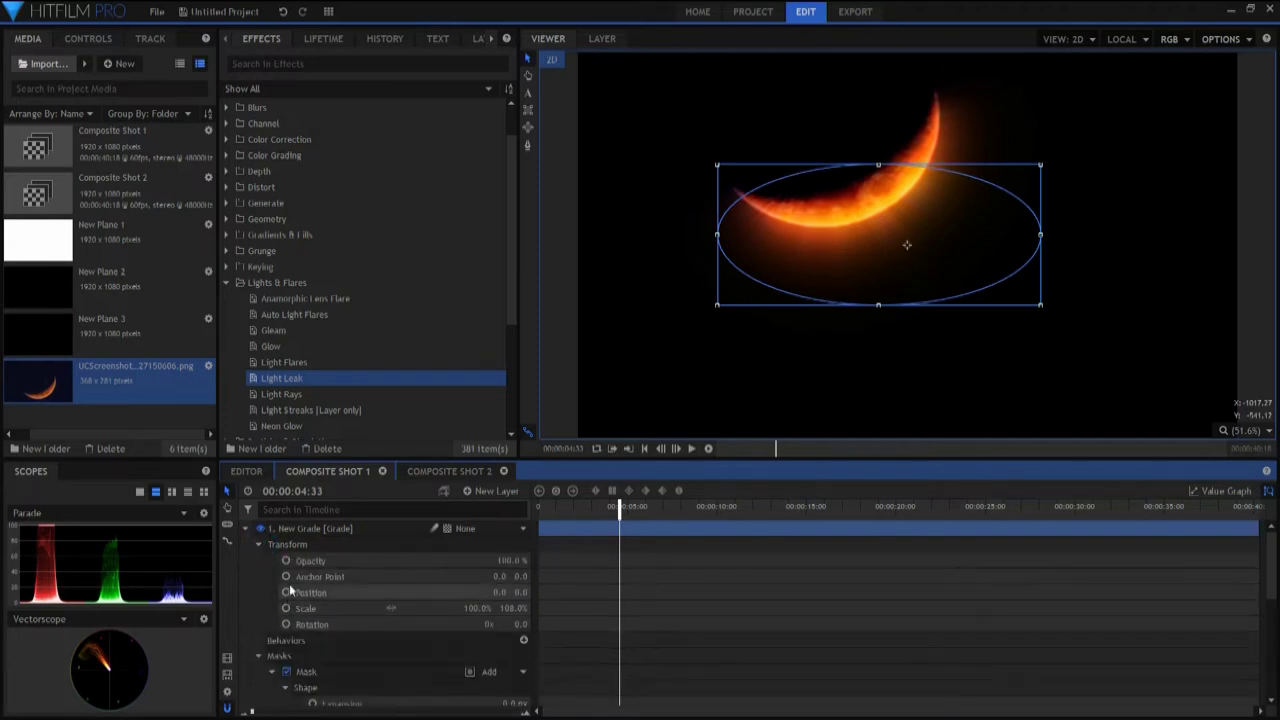
drag(518, 623, 460, 623)
drag(907, 251, 867, 197)
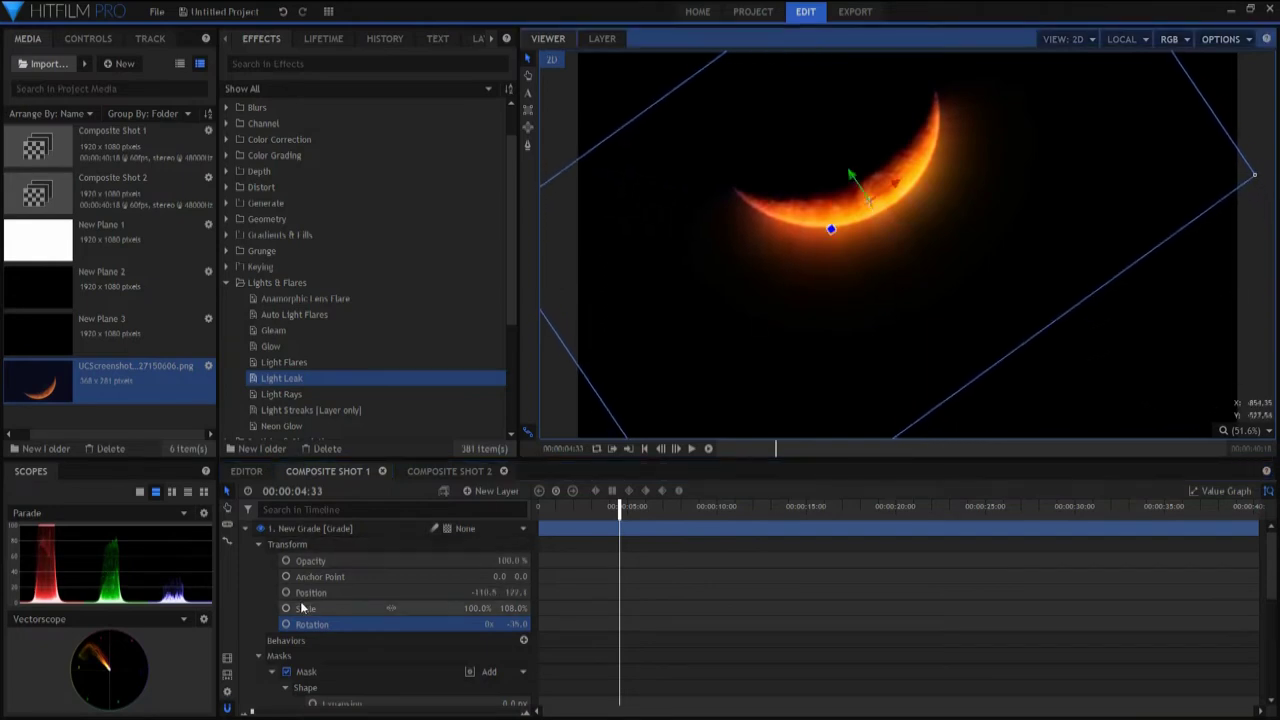
Set the mask's expansion to 57 px and its feather strength to about 102 px
scroll(443, 646, down, 1)
click(512, 657)
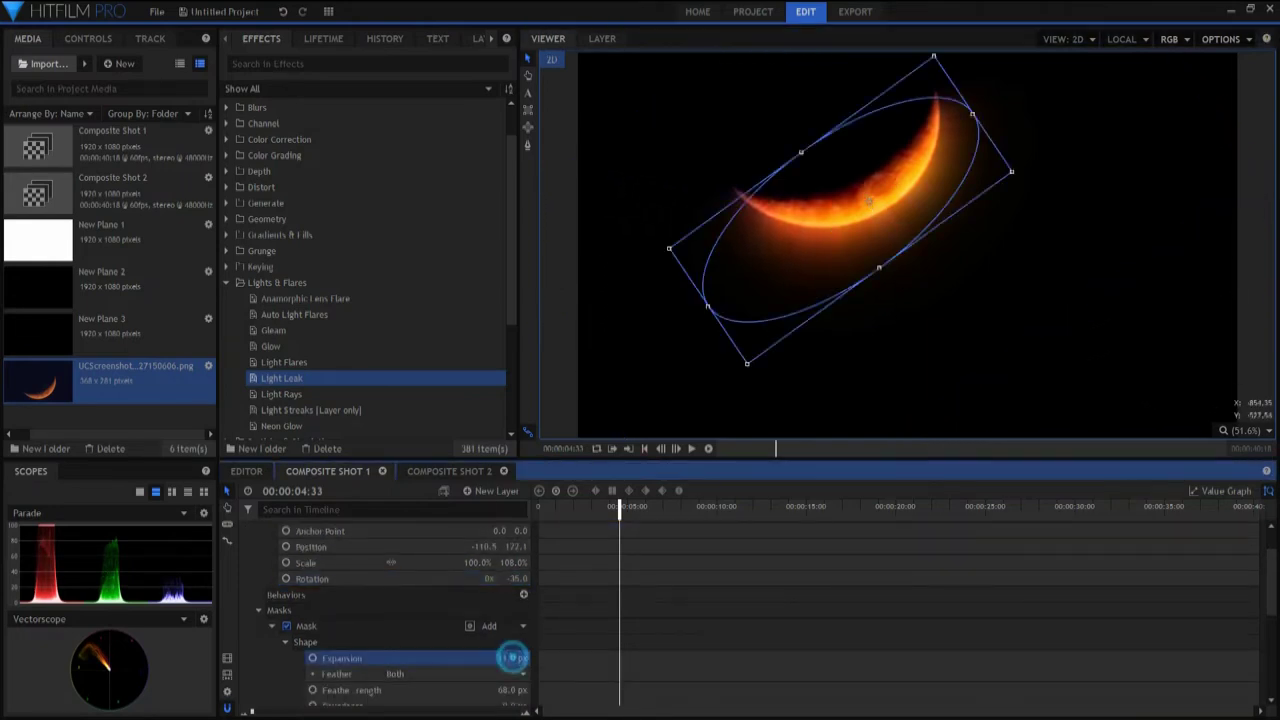
drag(508, 690, 502, 690)
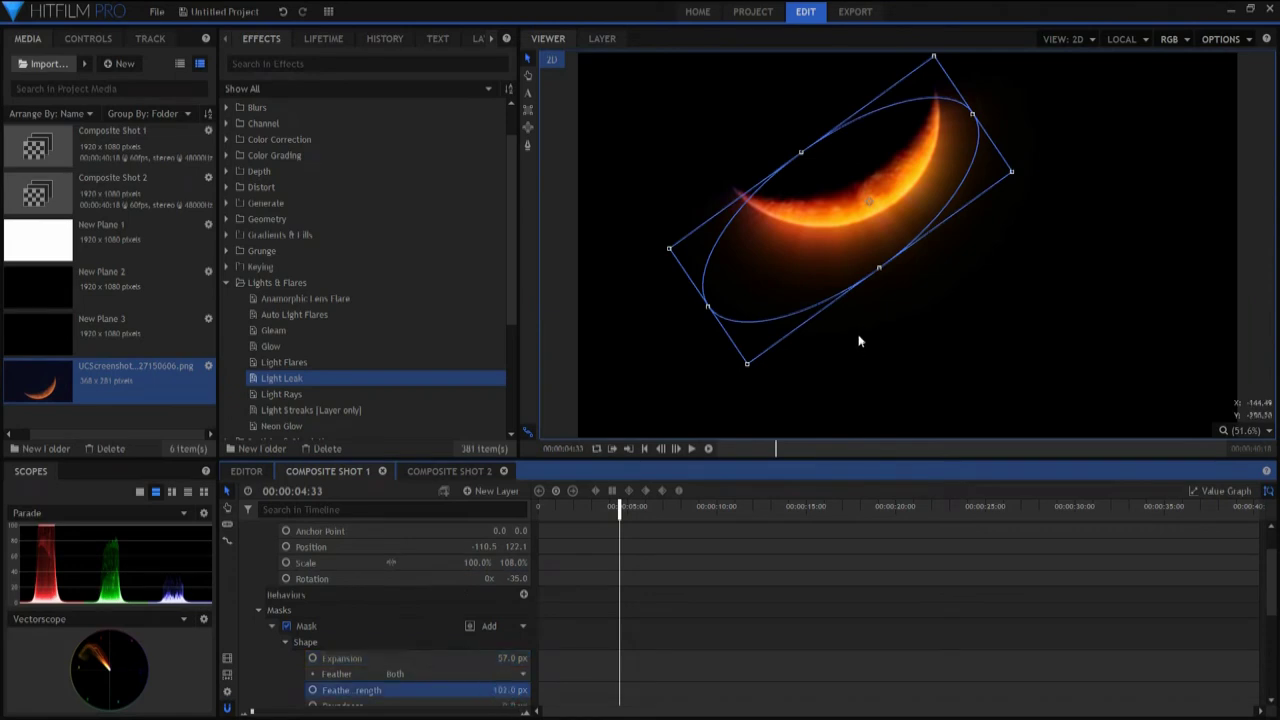
Widen and lengthen the mask ellipse to enclose the whole crescent and its glow, and collapse the mask settings
drag(878, 267, 895, 291)
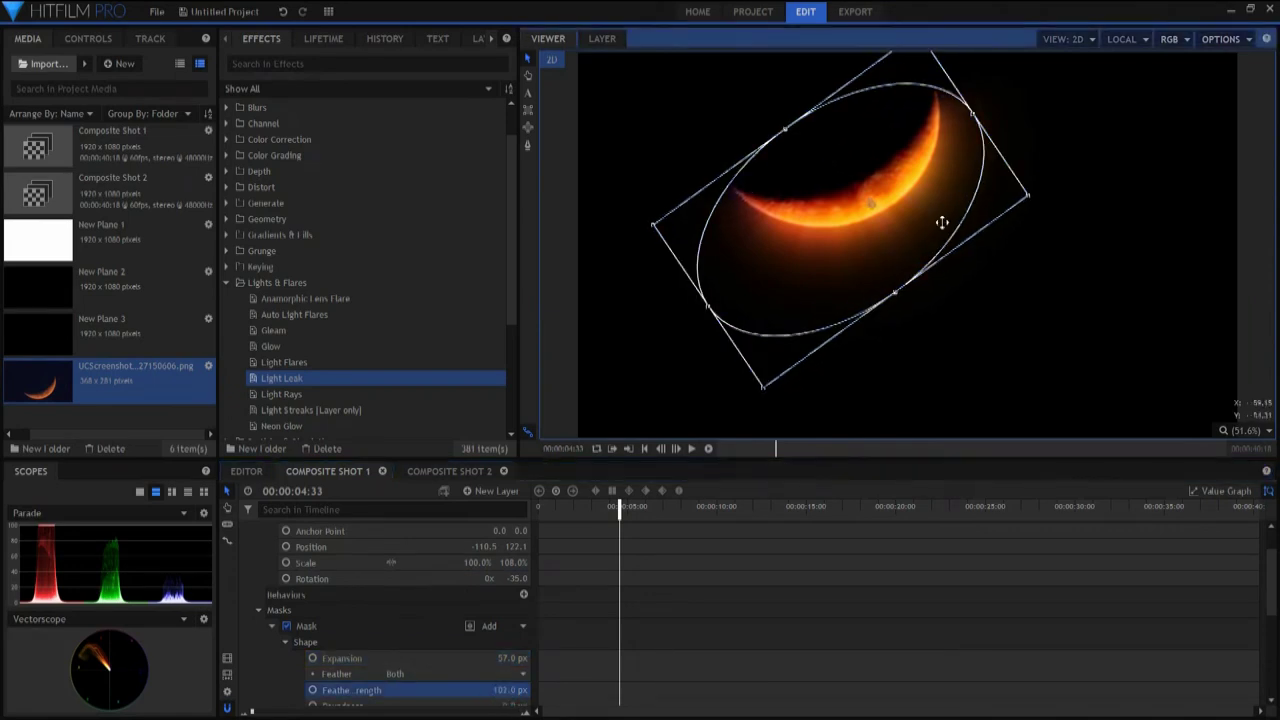
drag(965, 122, 987, 110)
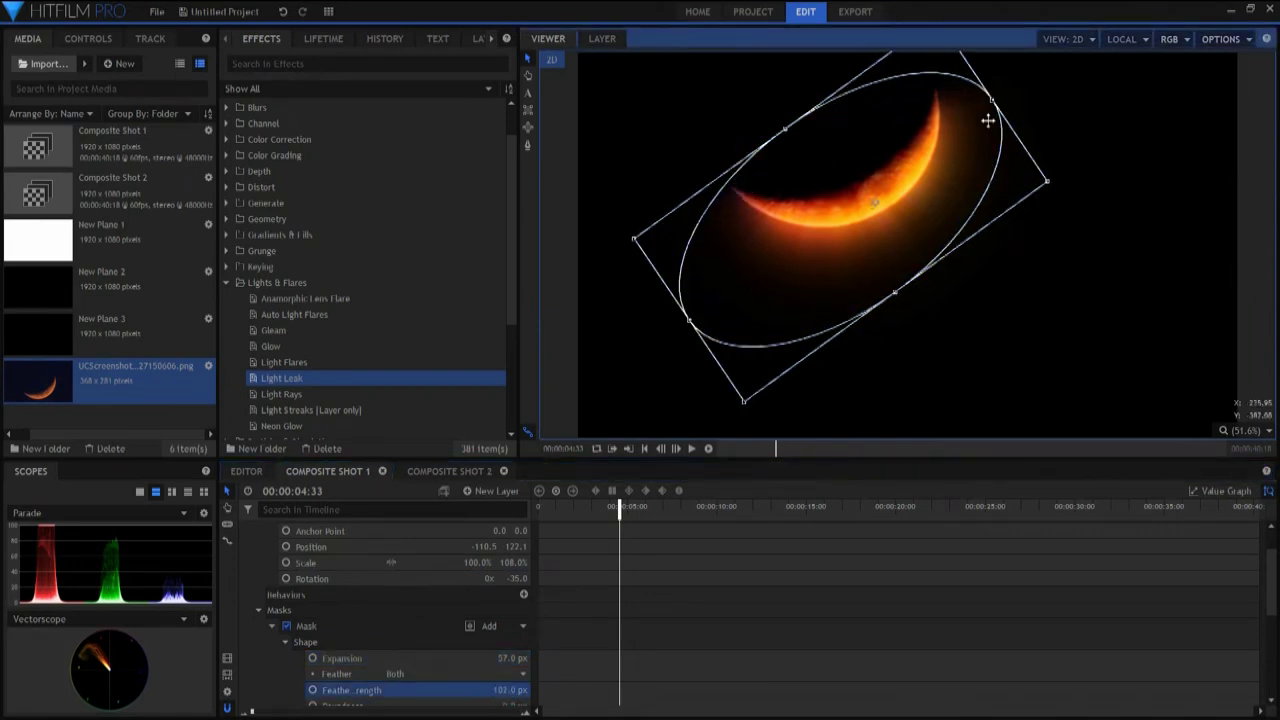
click(271, 626)
click(258, 642)
Scrub and play the timeline to examine the masked light leak, trying out its Threshold along the way
scroll(550, 656, down, 2)
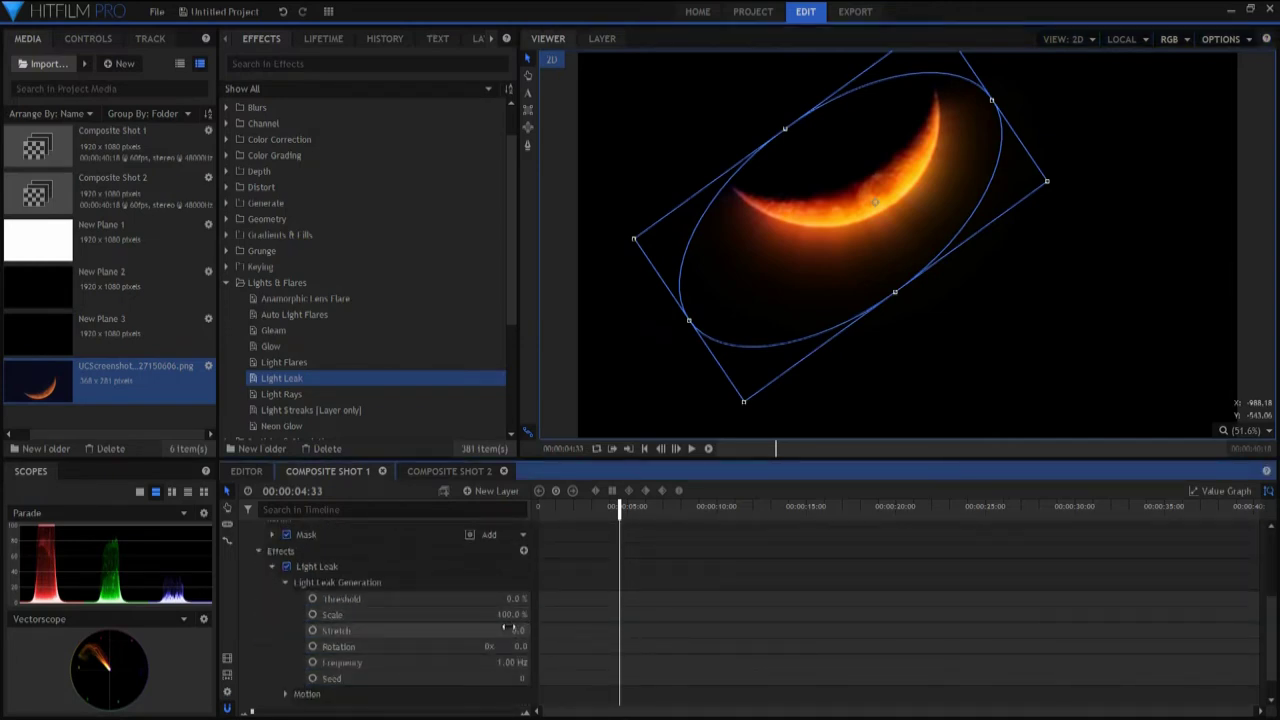
click(545, 510)
drag(548, 515, 640, 508)
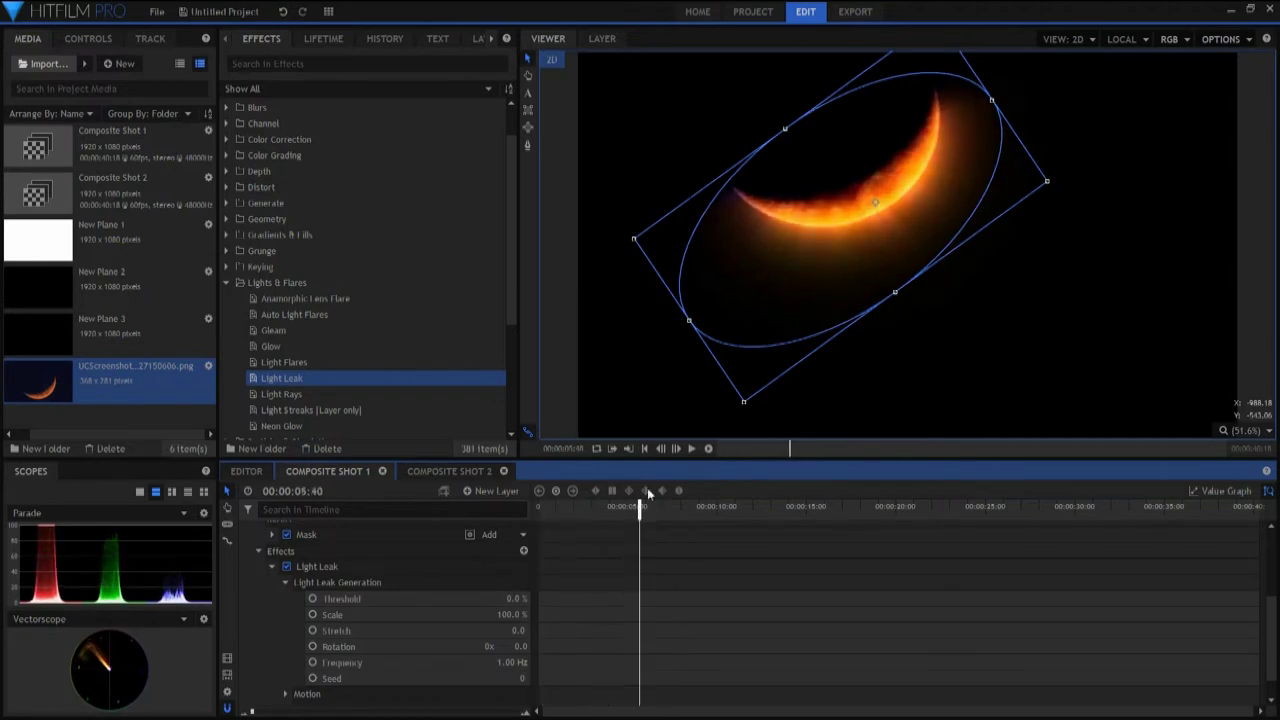
click(693, 448)
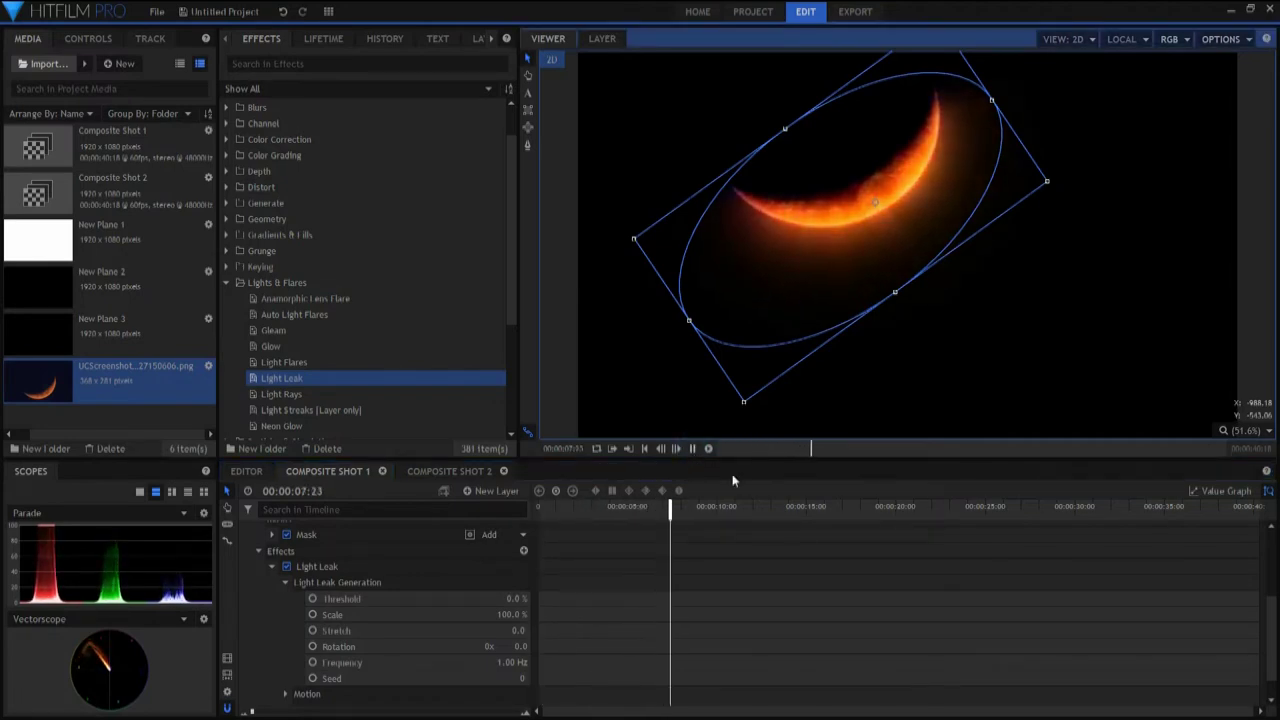
click(697, 508)
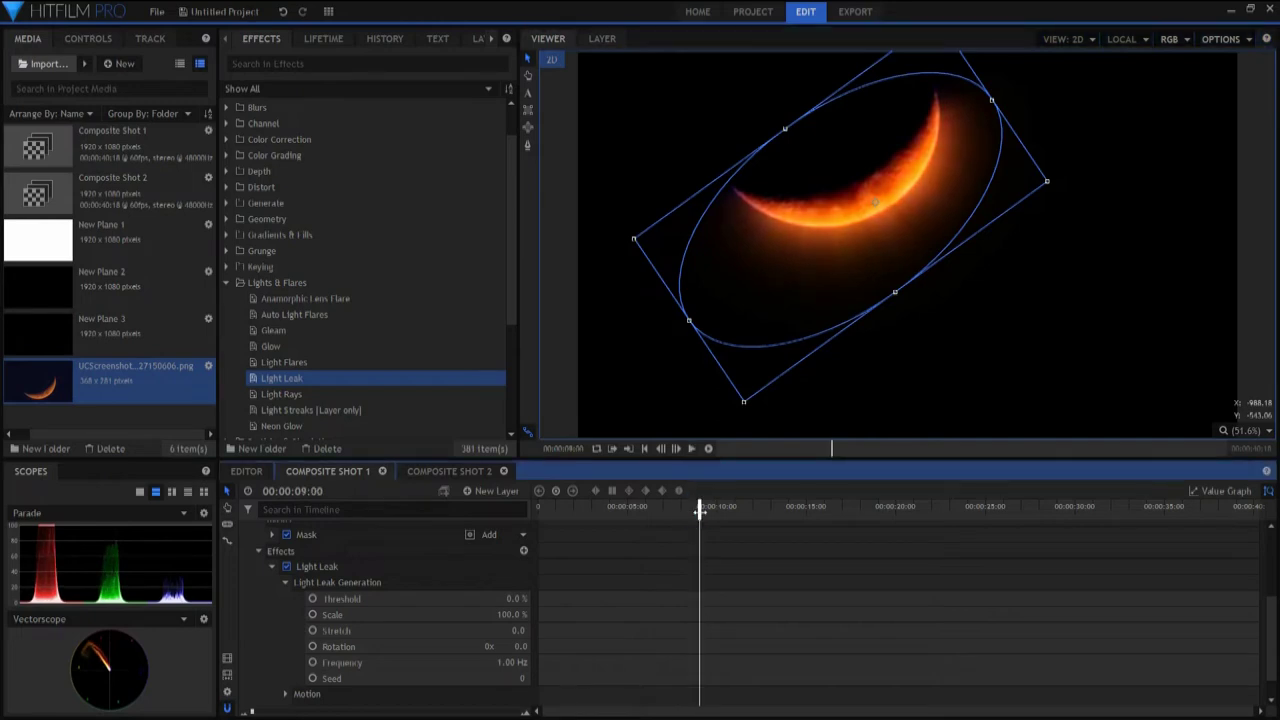
drag(514, 599, 458, 599)
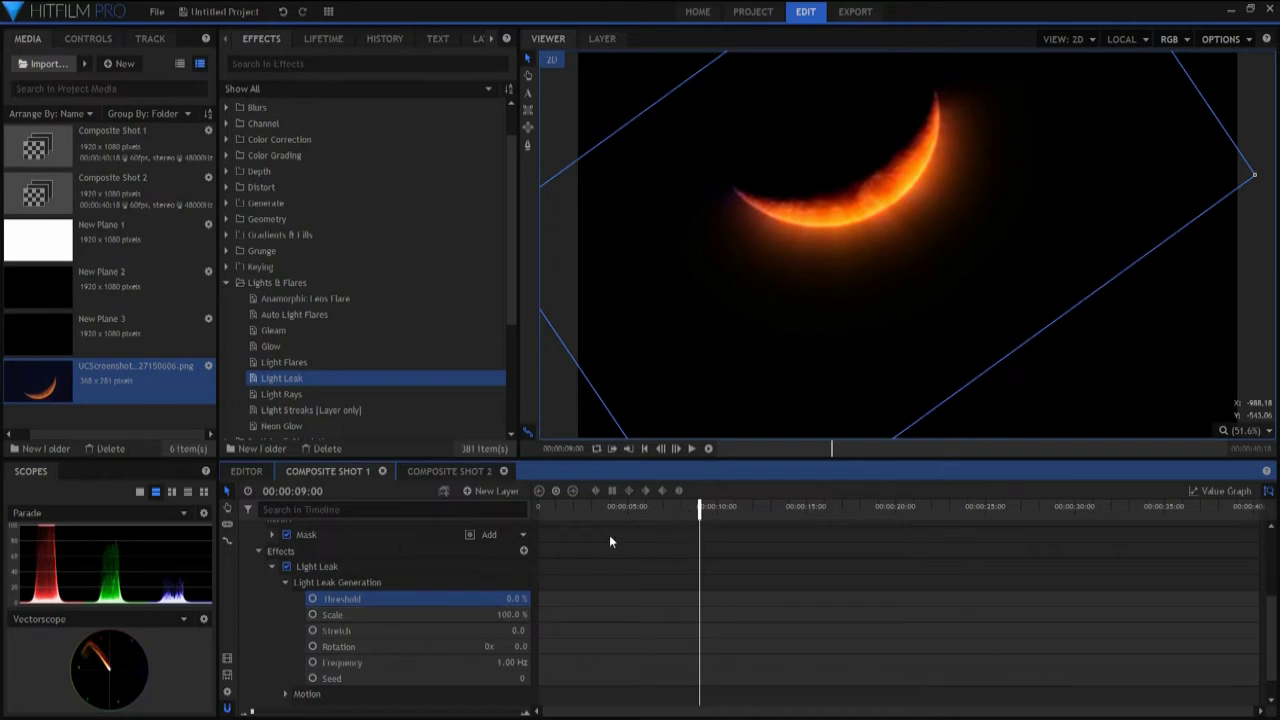
drag(700, 507, 706, 507)
Collapse the Transform and Light Leak settings and the Grade layer itself
scroll(316, 587, up, 5)
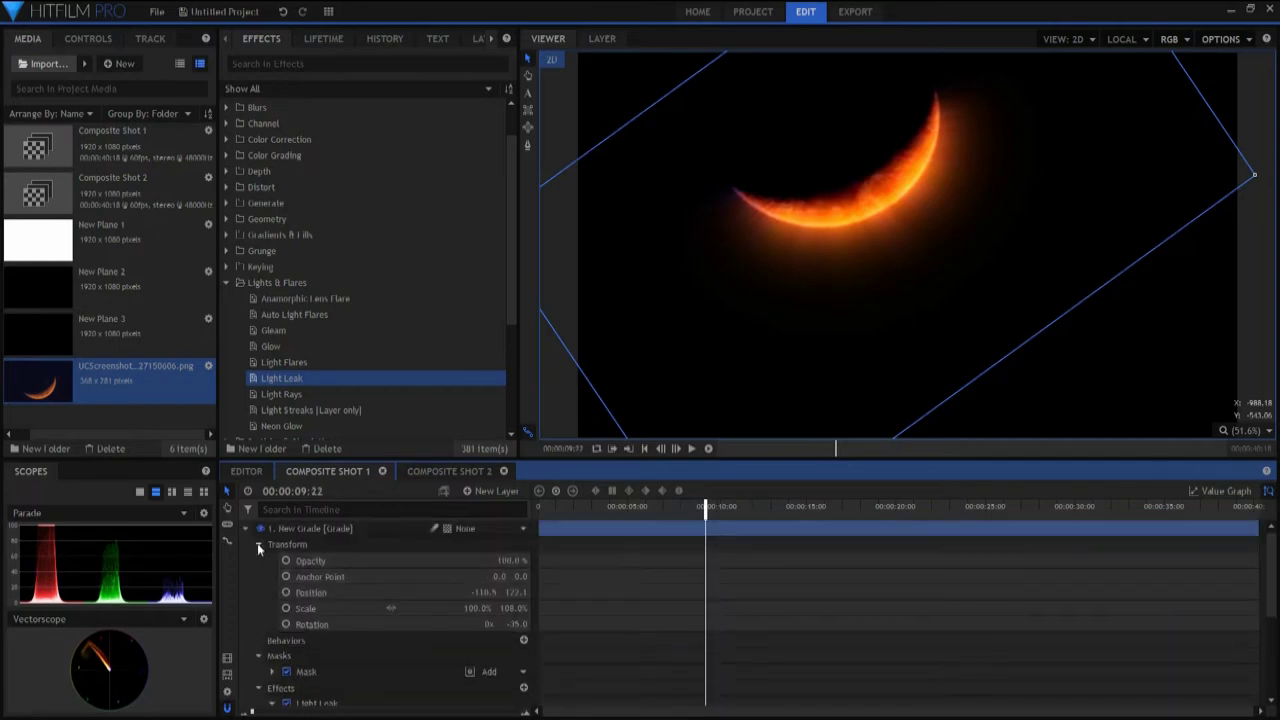
click(258, 545)
click(271, 623)
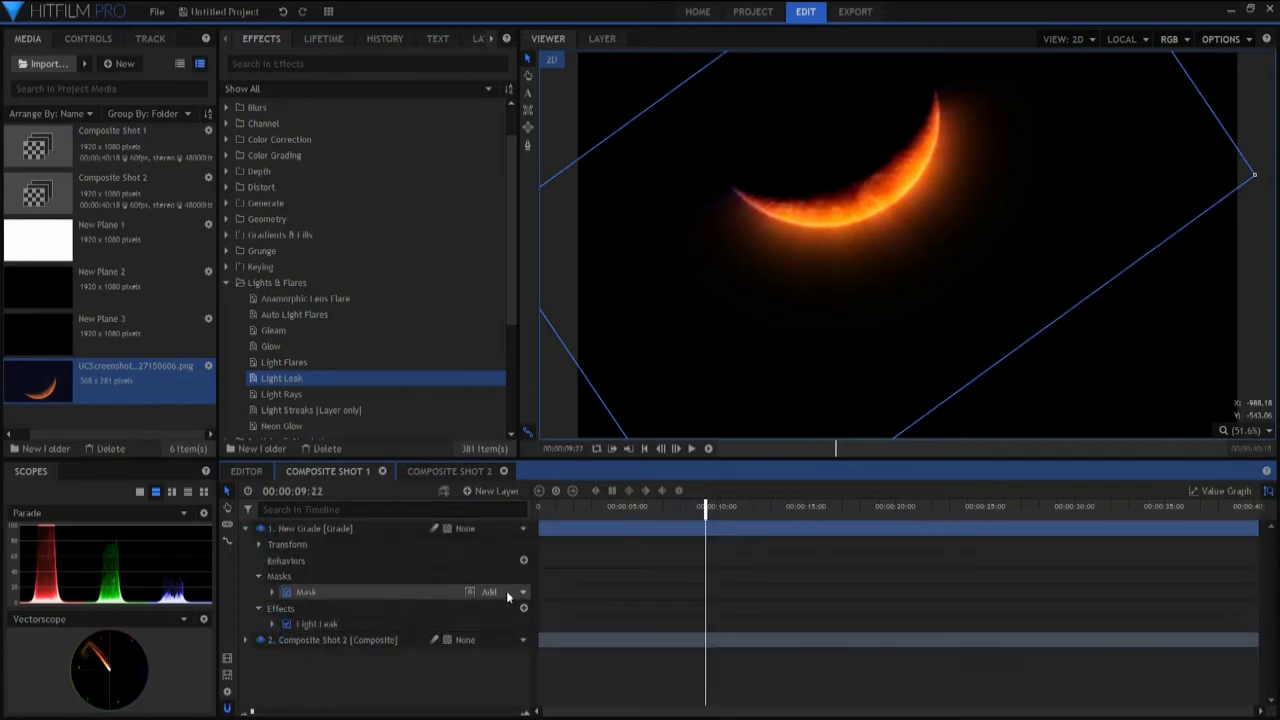
drag(704, 508, 710, 507)
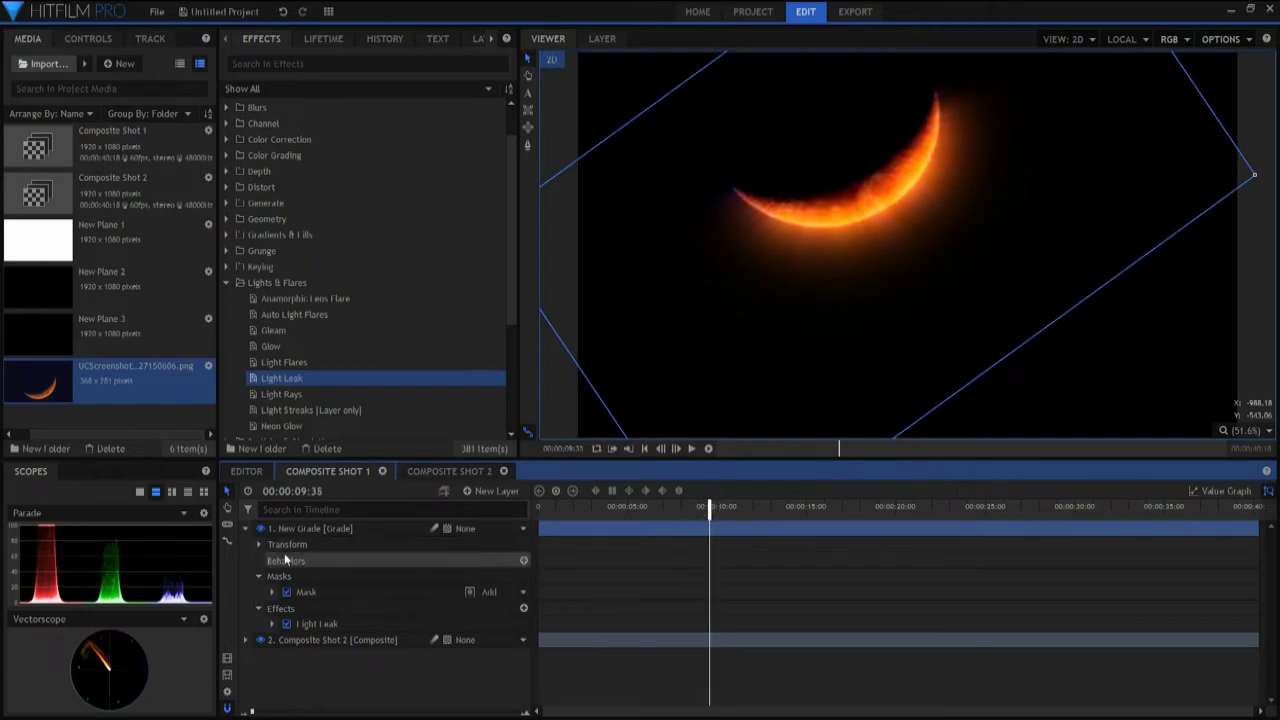
click(245, 528)
Combine the Grade and Composite Shot 2 layers into a new composite shot named Composite Shot 3
drag(366, 598, 380, 508)
right_click(392, 535)
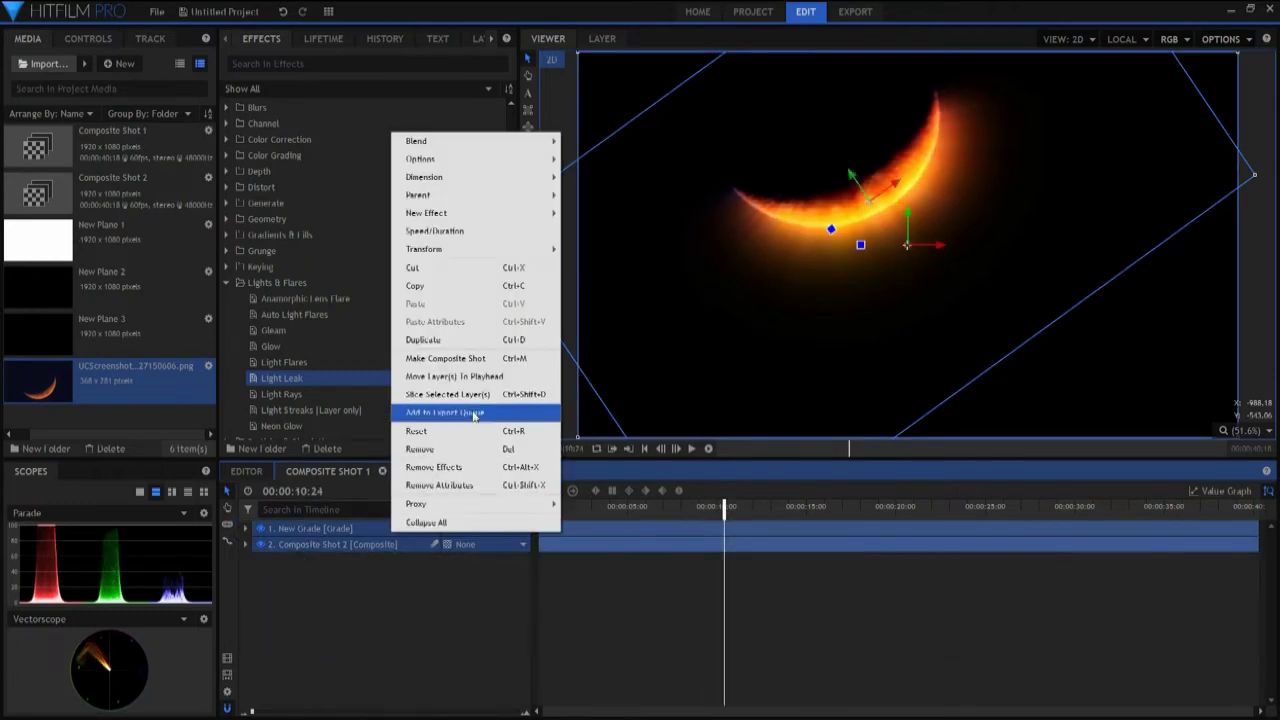
click(457, 360)
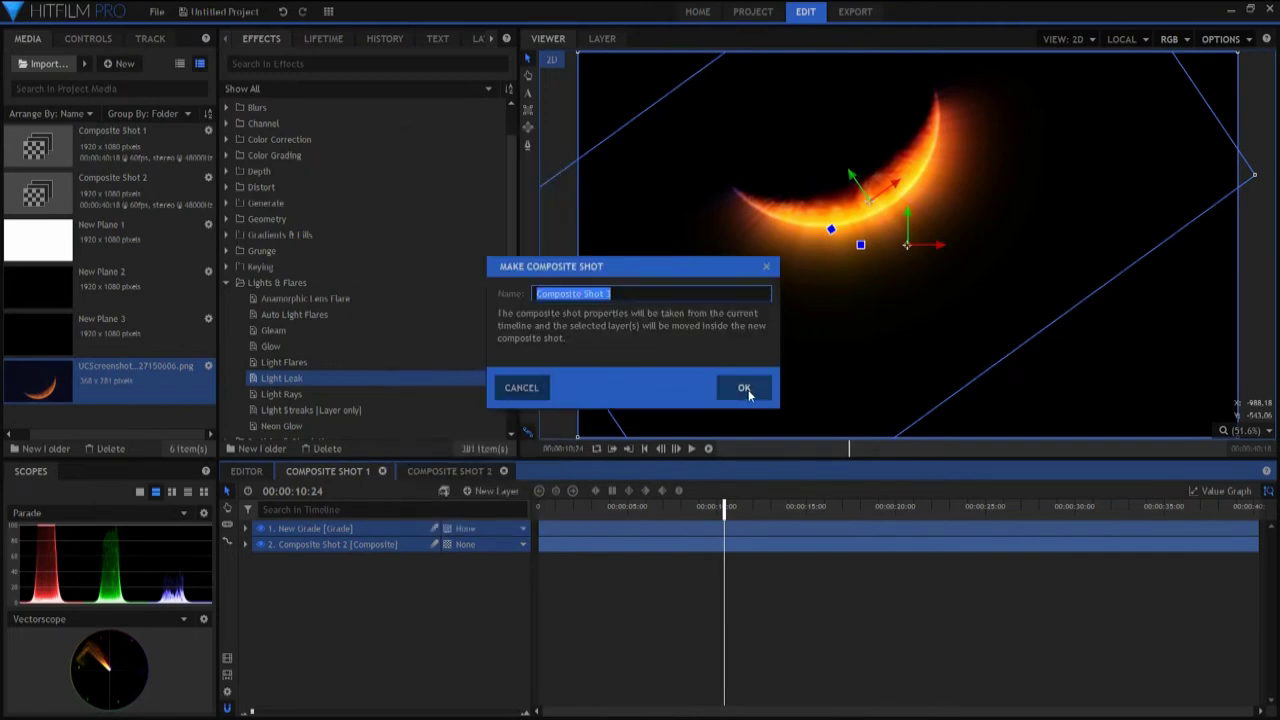
click(745, 391)
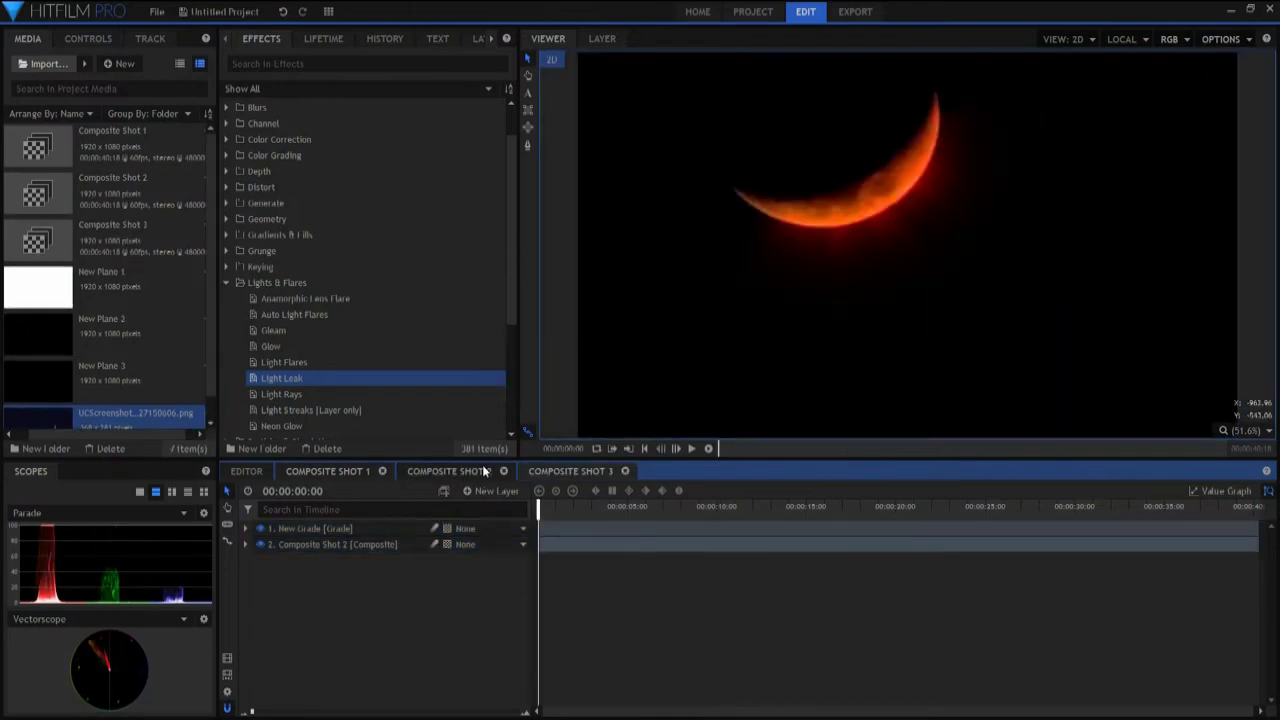
Return to Composite Shot 1 and play the combined moon glow from the start of the timeline
click(352, 471)
drag(723, 506, 538, 506)
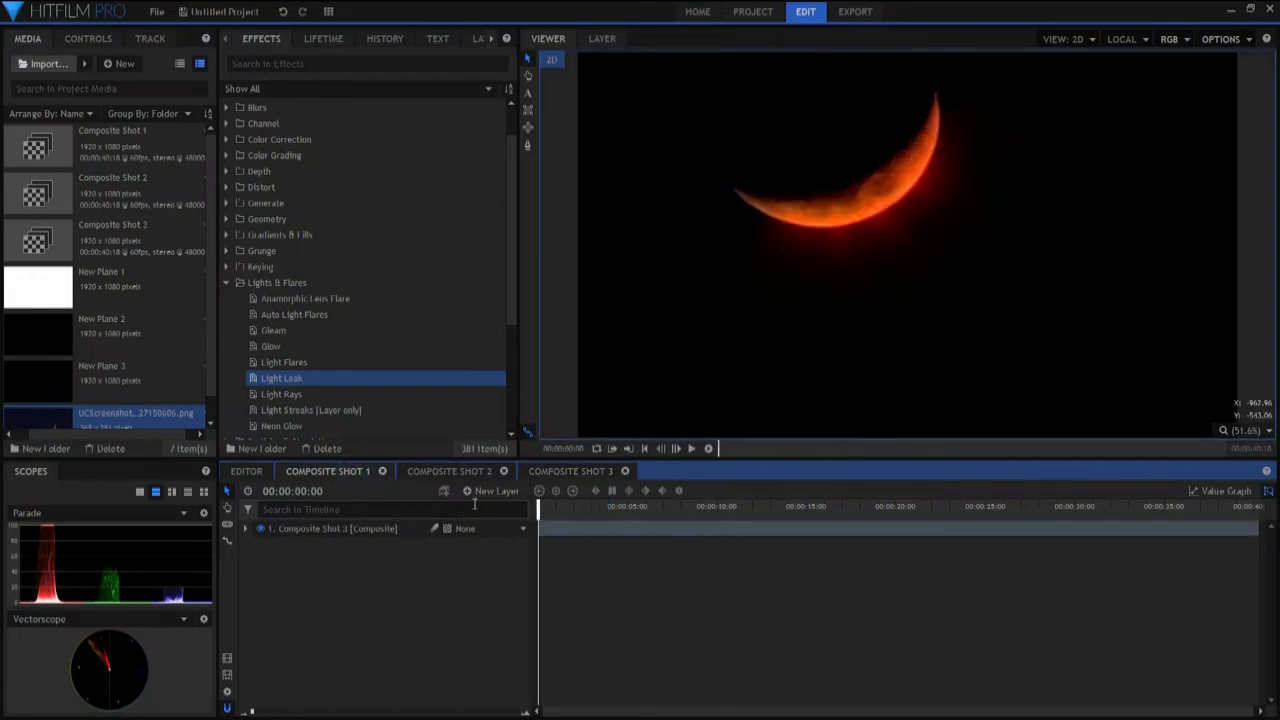
click(692, 449)
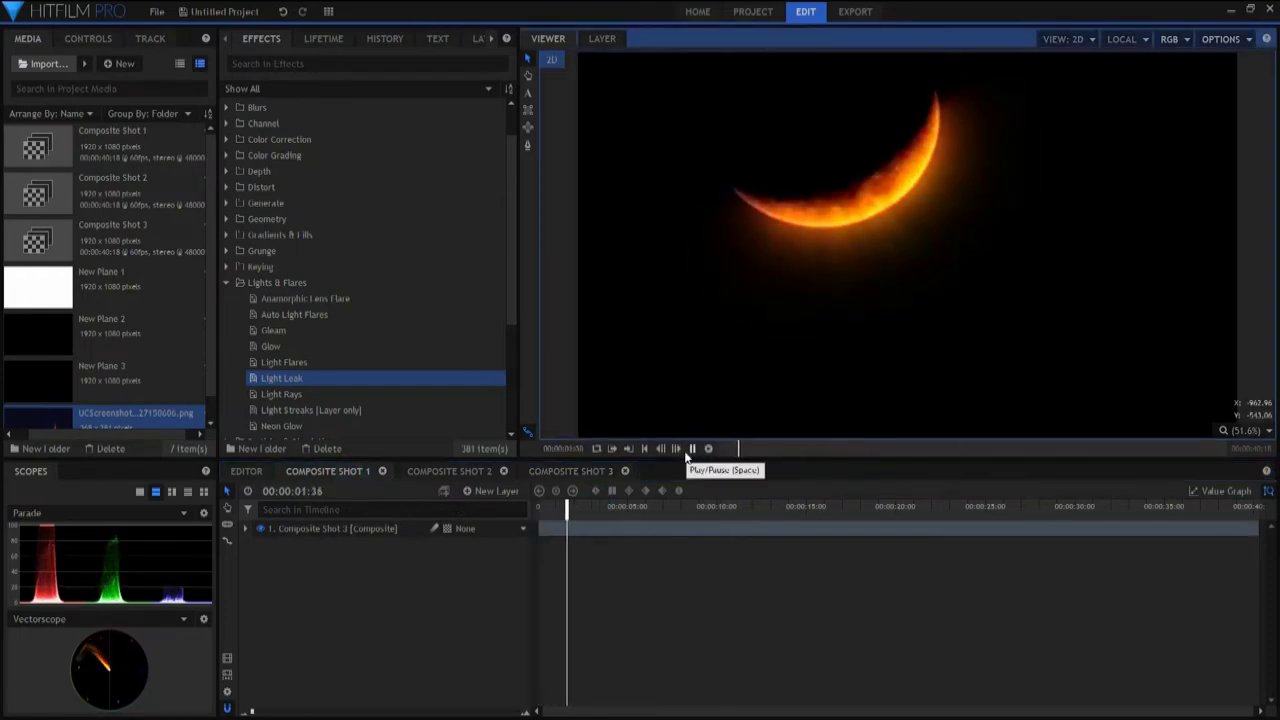
click(610, 509)
Search the effects for "cloud" and add the Storm Cloud particle preset as a layer above Composite Shot 3
drag(274, 153, 480, 513)
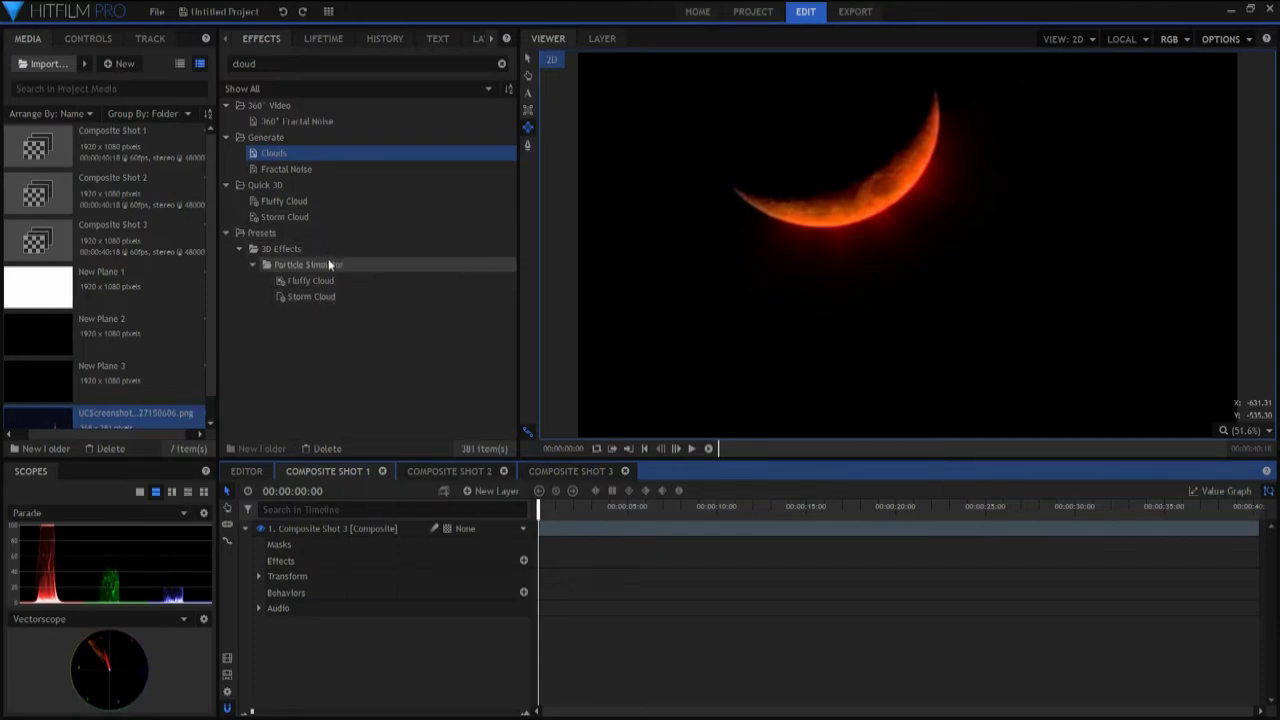
drag(309, 299, 306, 544)
click(245, 544)
Scale the Storm Cloud layer uniformly to 146%
click(245, 528)
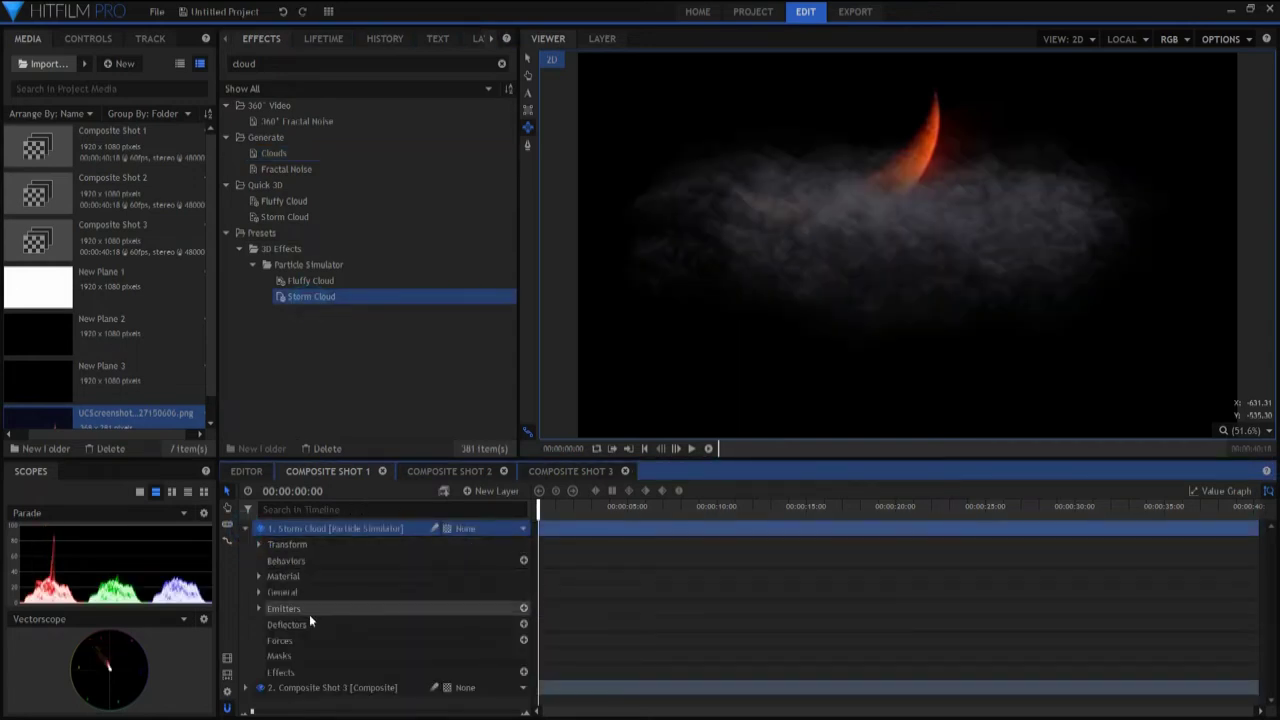
click(258, 544)
mouse_move(508, 608)
mouse_down()
mouse_move(548, 608)
mouse_move(501, 608)
mouse_move(517, 608)
mouse_up()
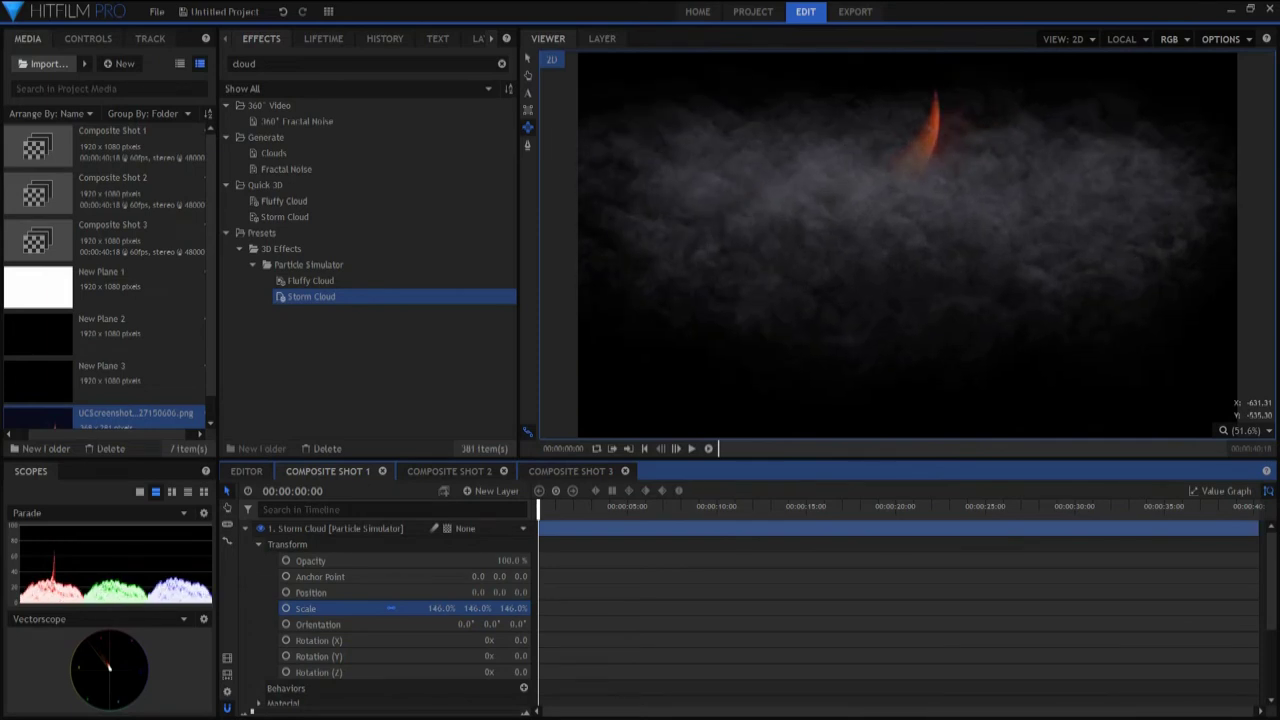
Open the Storm Cloud's emitter and general settings, and play the timeline to check the cloud's motion over the moon
scroll(352, 651, down, 3)
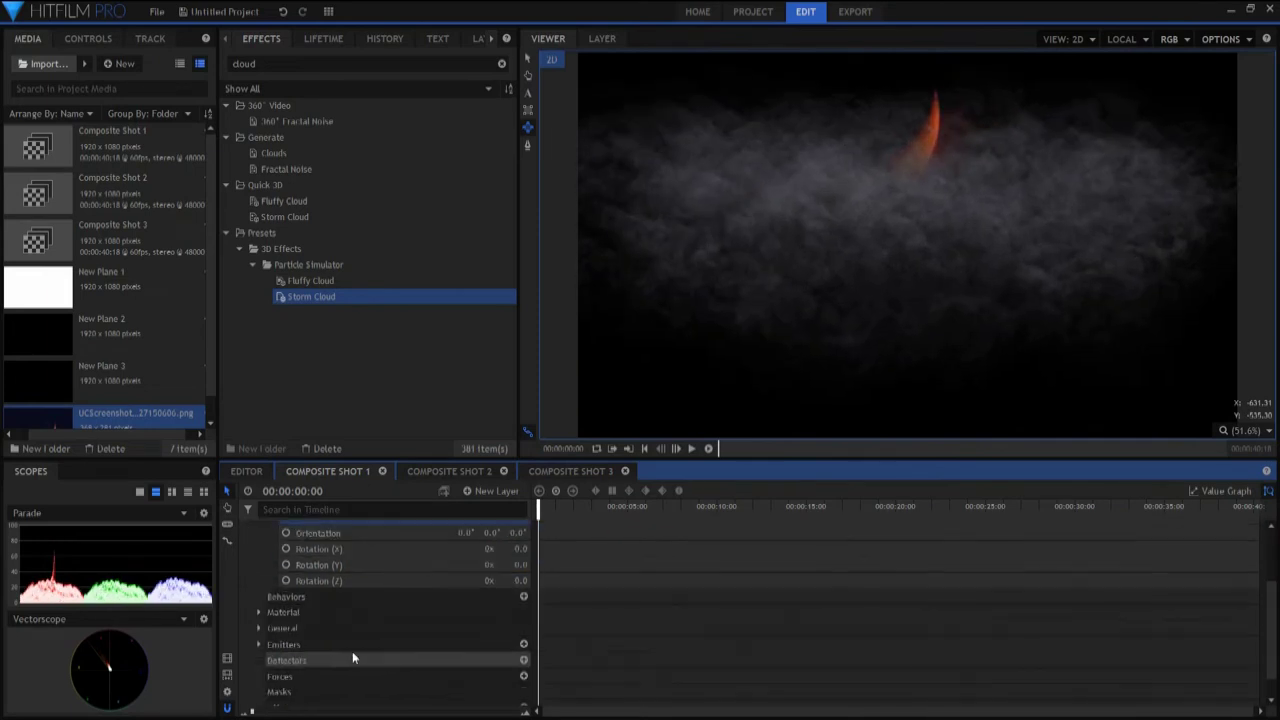
scroll(262, 645, down, 2)
click(271, 618)
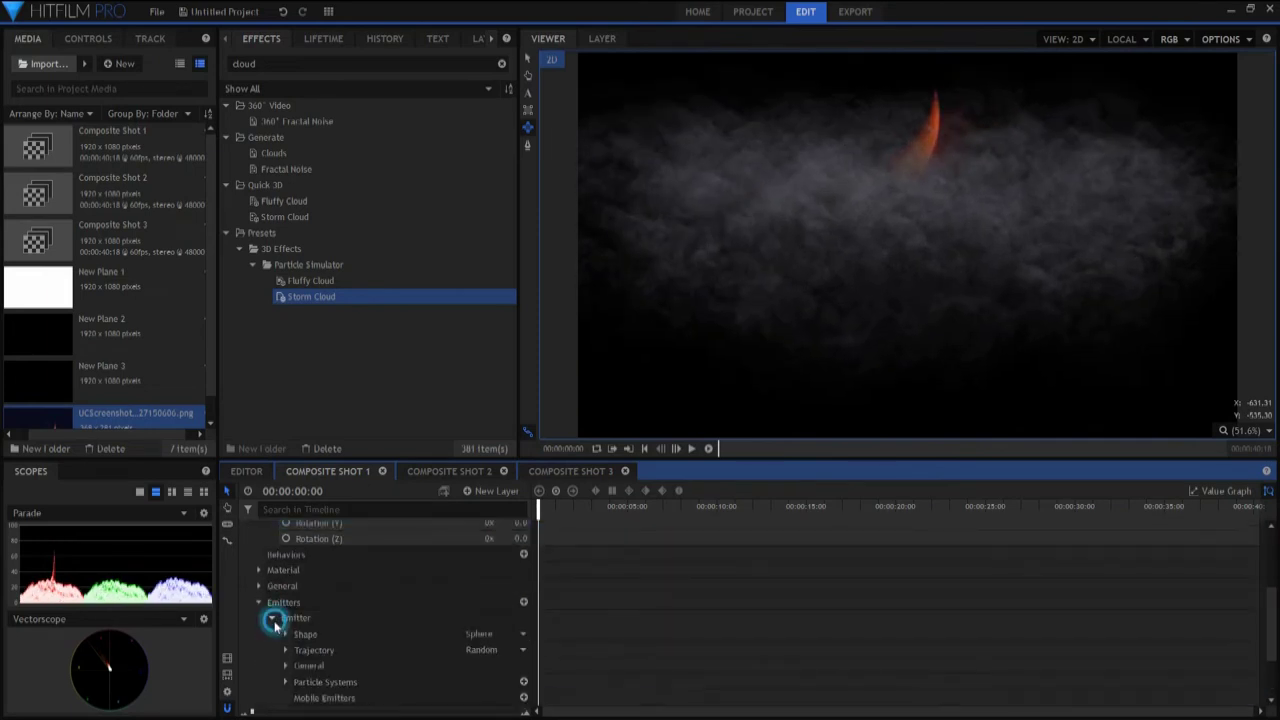
click(258, 586)
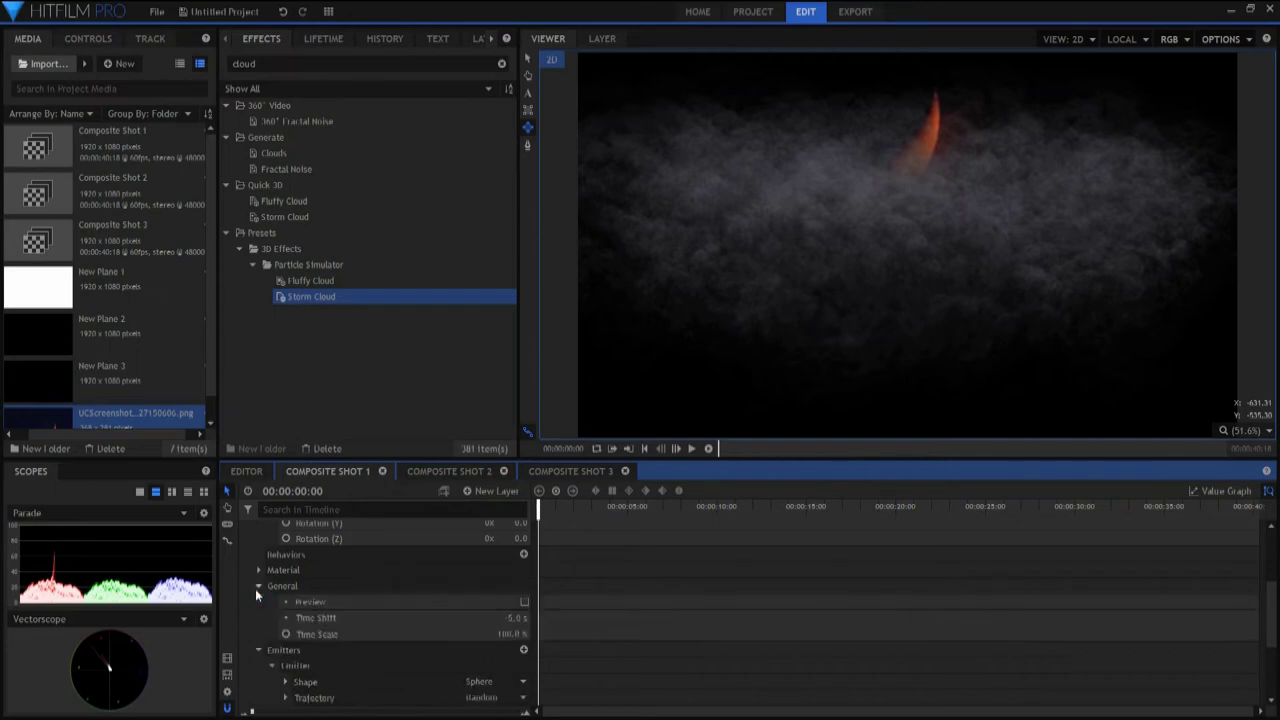
click(690, 450)
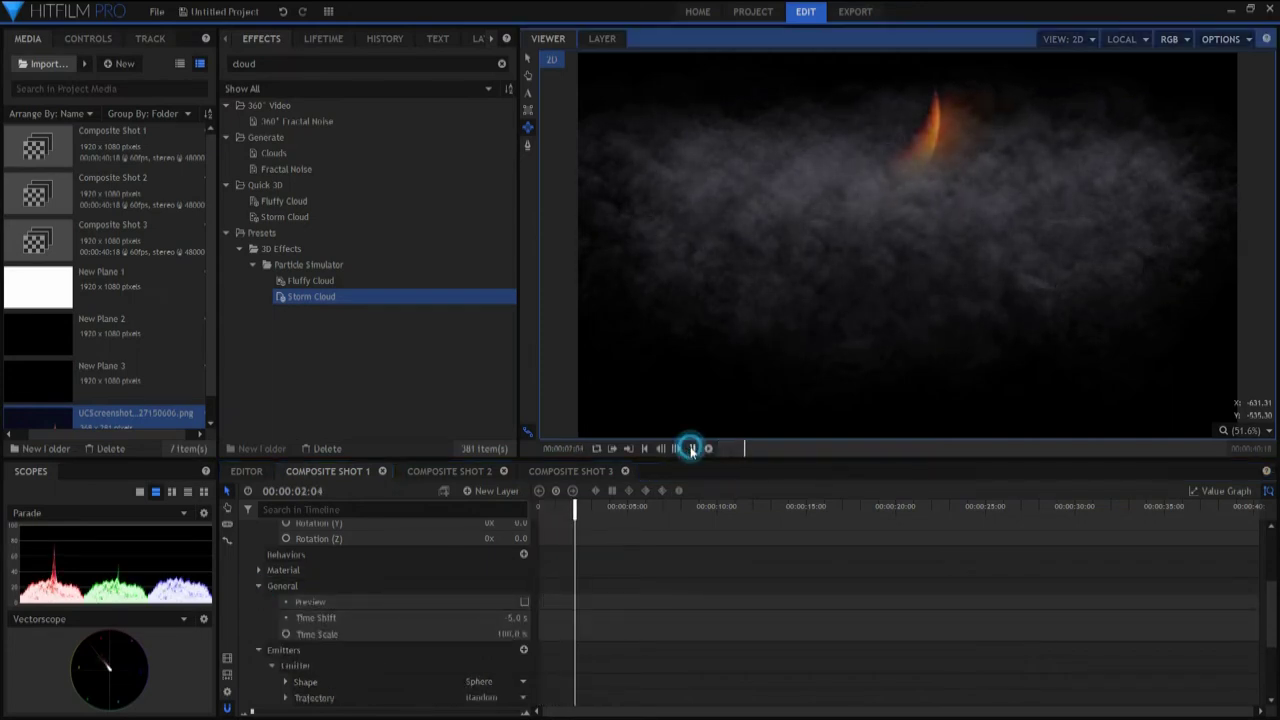
Stop the playback and expand the Storm Cloud particle system's General and Appearance settings
click(692, 450)
scroll(430, 615, down, 5)
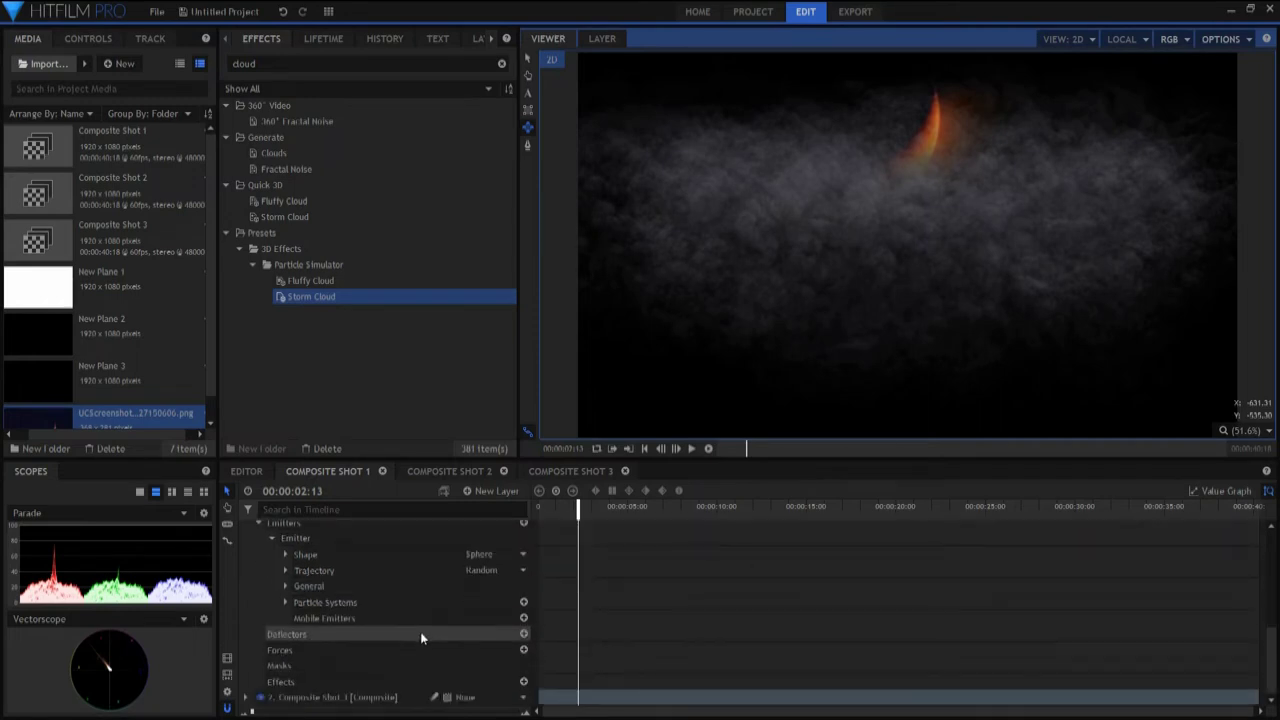
click(285, 586)
click(285, 618)
click(299, 634)
click(312, 650)
scroll(515, 646, down, 1)
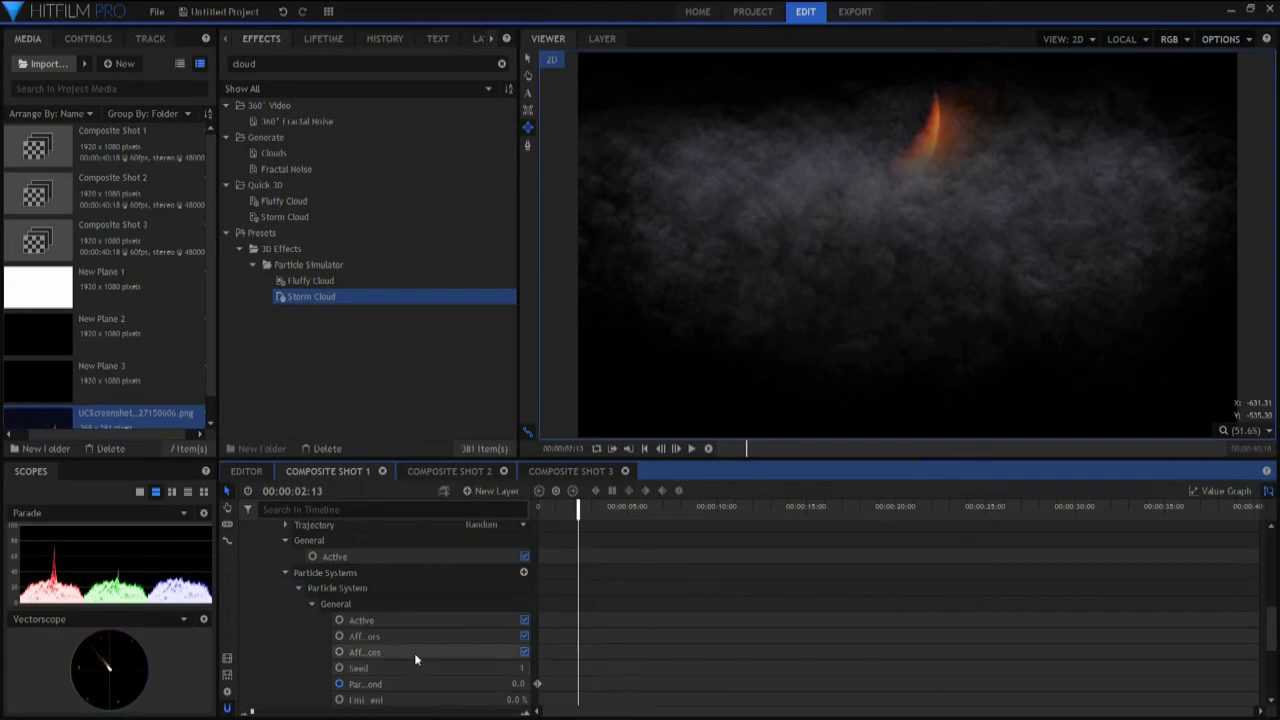
scroll(414, 652, down, 1)
click(312, 686)
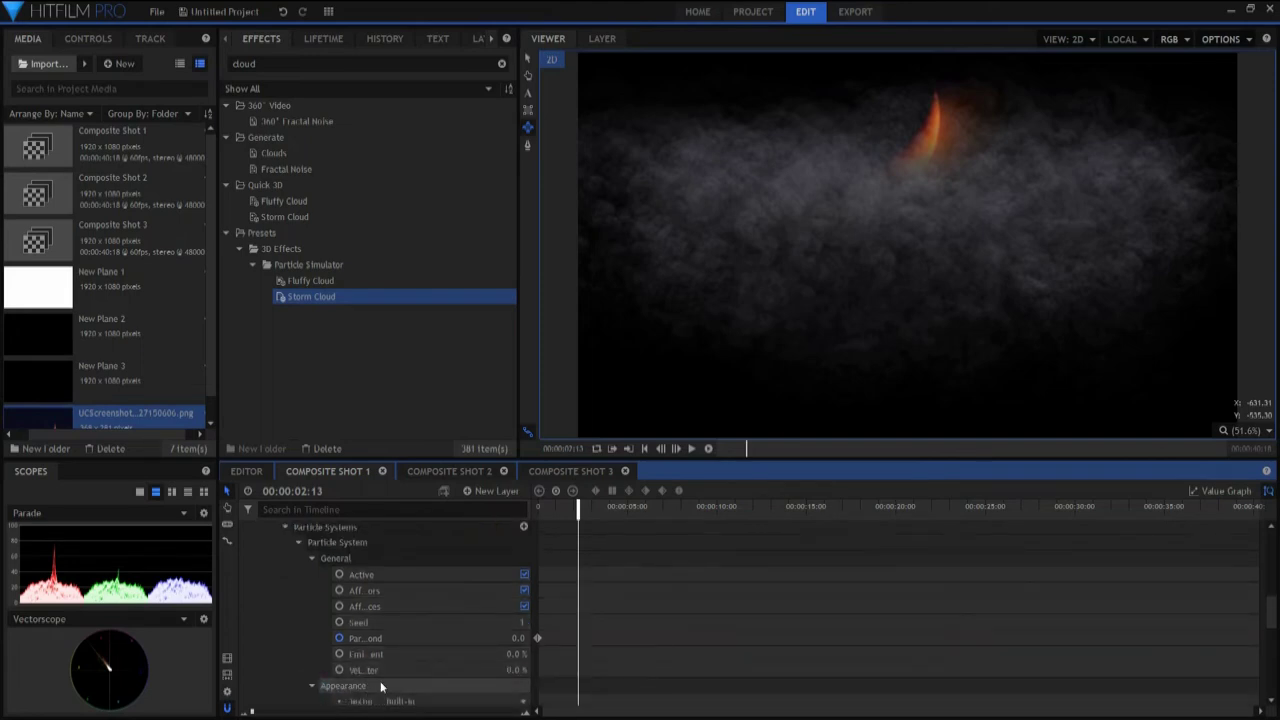
Set the particle system's Movement Life to 0 s and scrub the timeline back to the start to check the clouds
scroll(380, 686, down, 6)
click(312, 575)
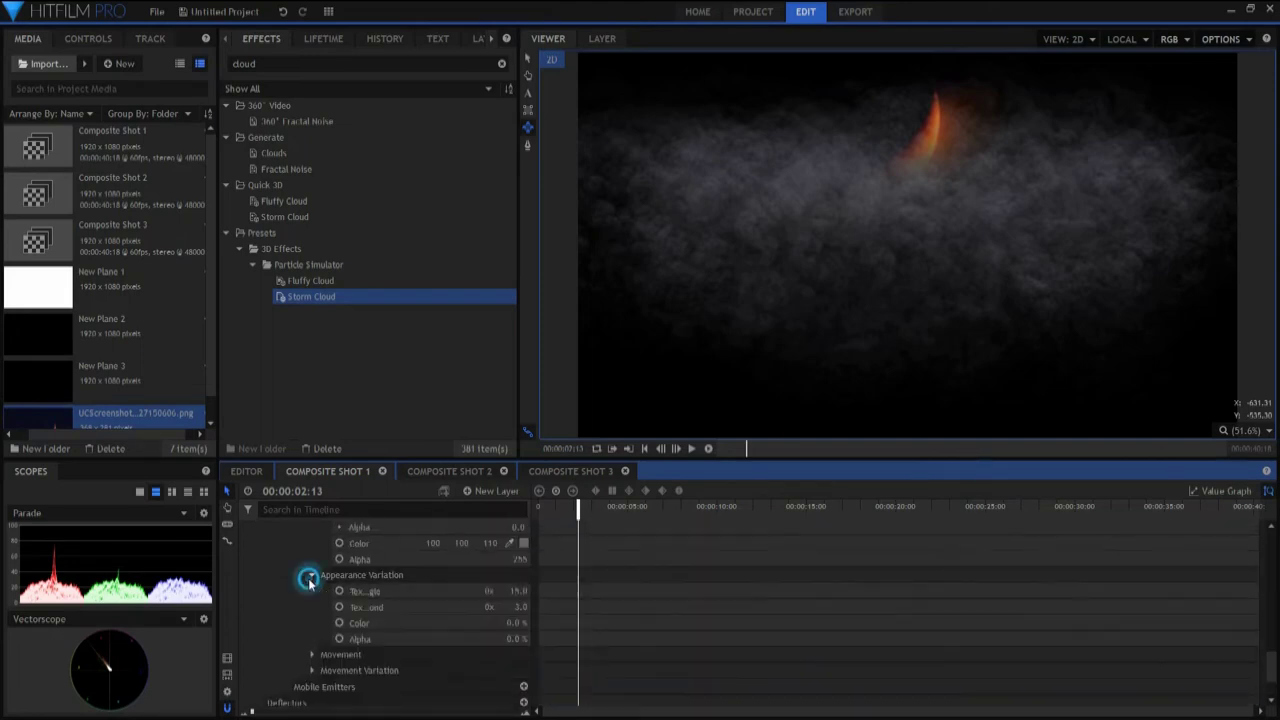
click(312, 654)
scroll(357, 654, down, 2)
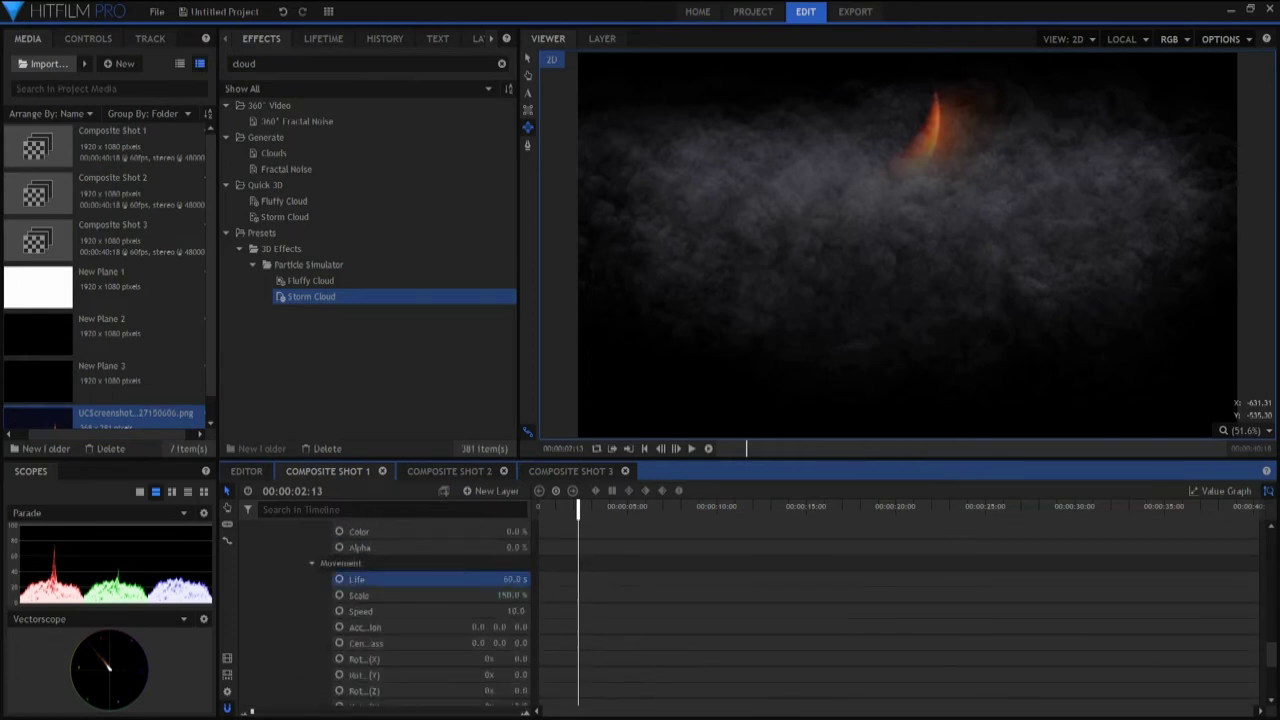
drag(515, 579, 455, 579)
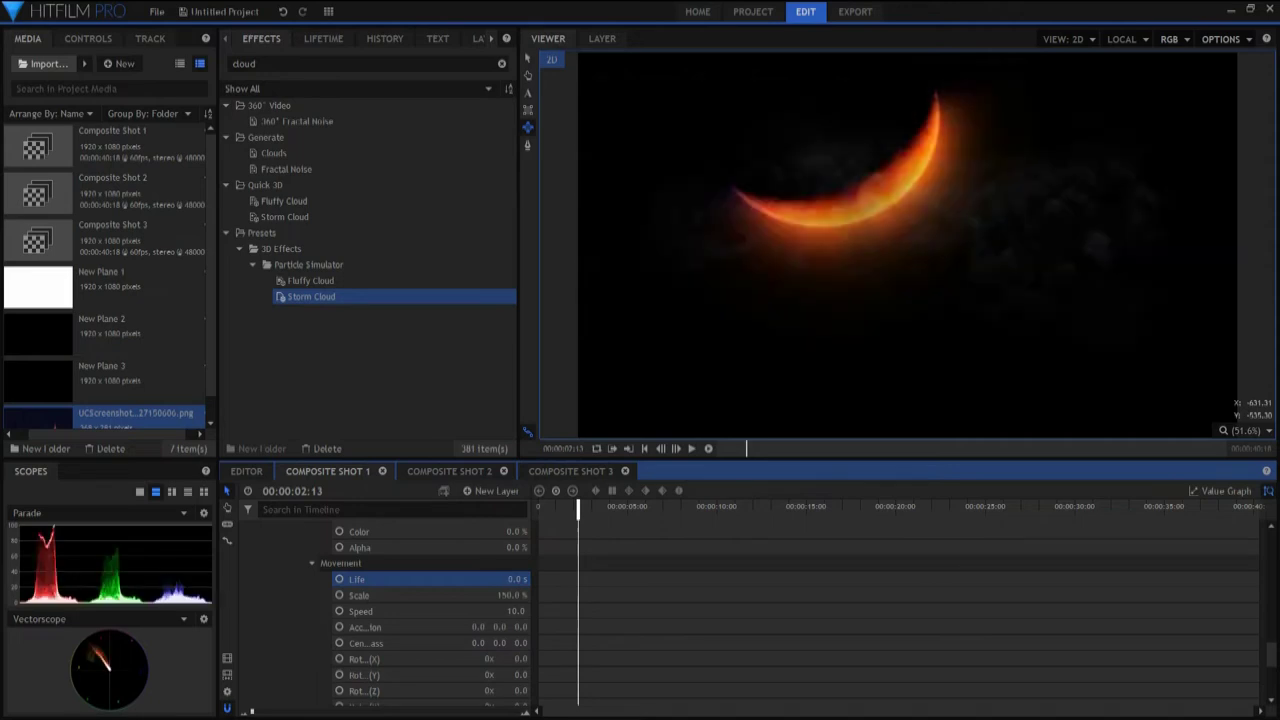
mouse_move(590, 503)
mouse_down()
mouse_move(623, 505)
mouse_move(585, 505)
mouse_up()
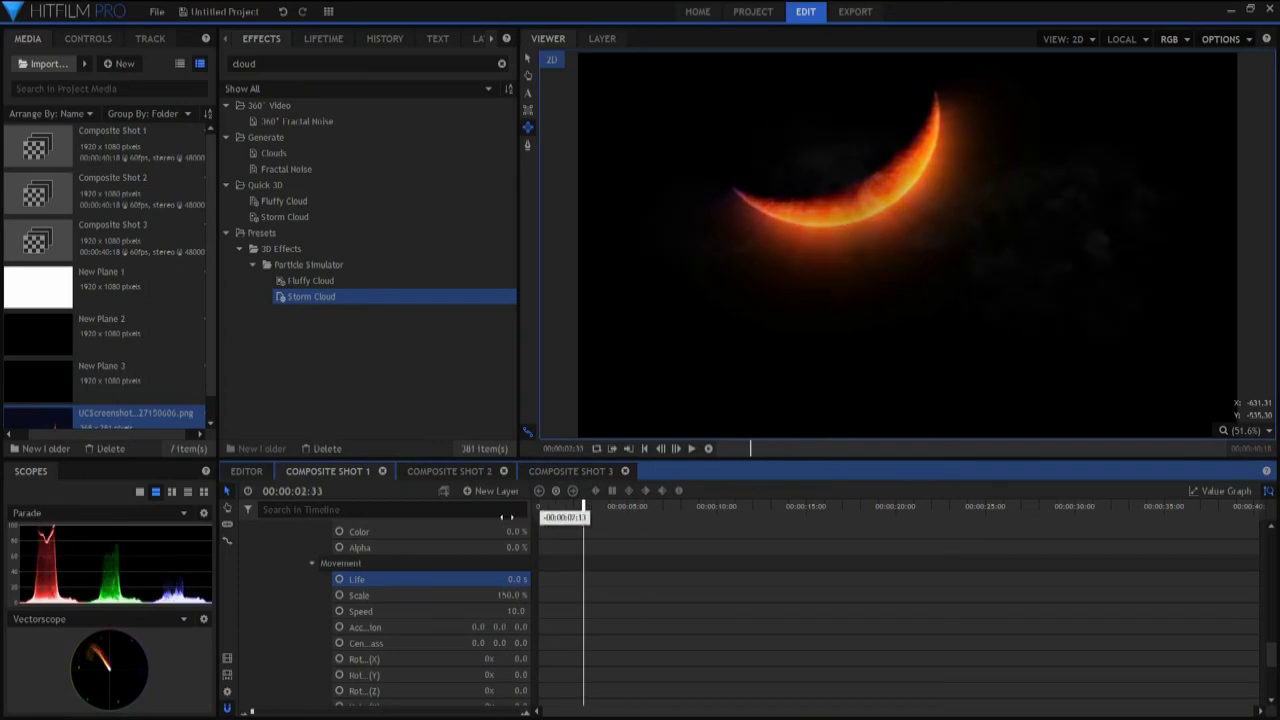
drag(507, 517, 494, 520)
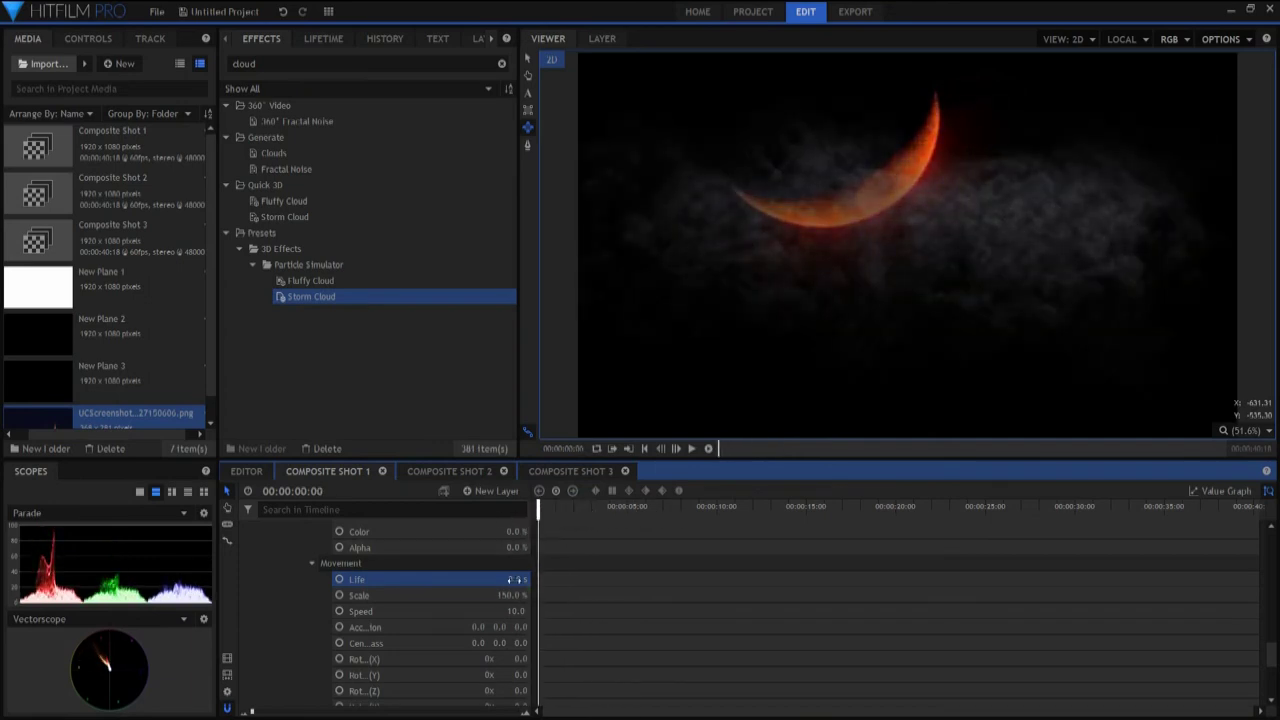
Lower the Storm Cloud's Time Scale to about 24%, fine-tune it and scrub the timeline to check the cloud motion
scroll(495, 581, down, 5)
scroll(495, 581, up, 8)
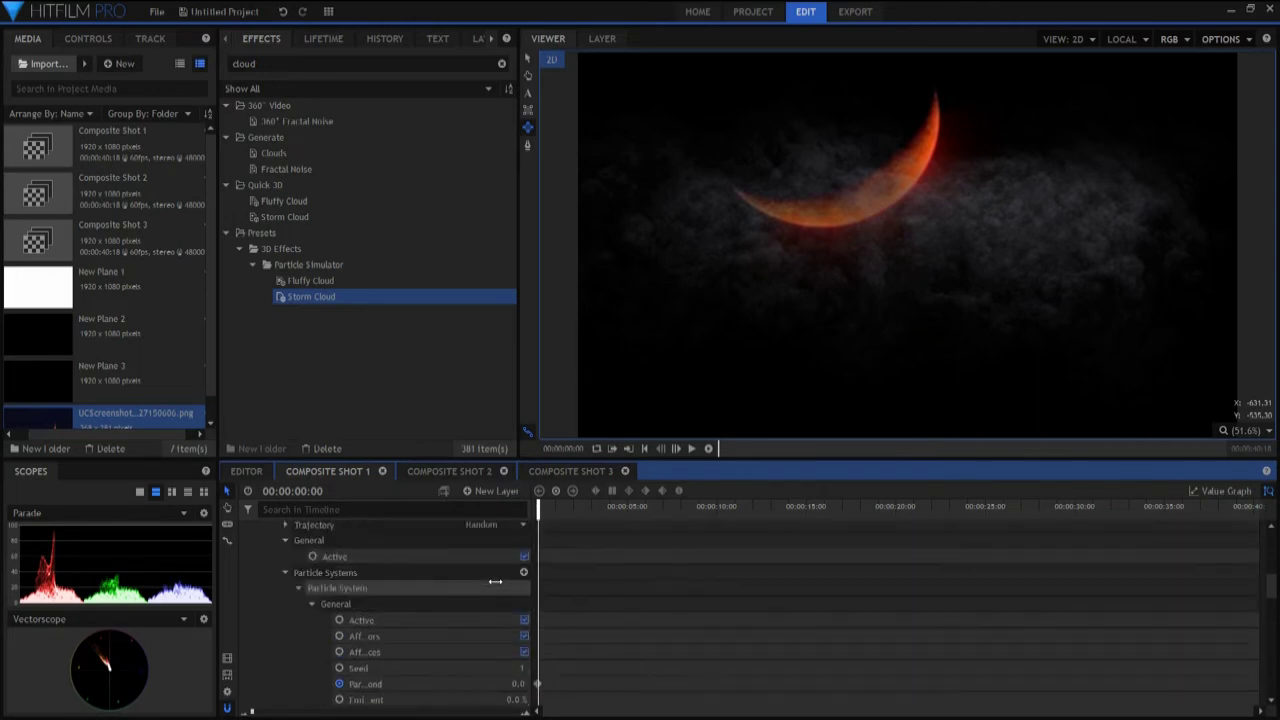
scroll(495, 581, up, 10)
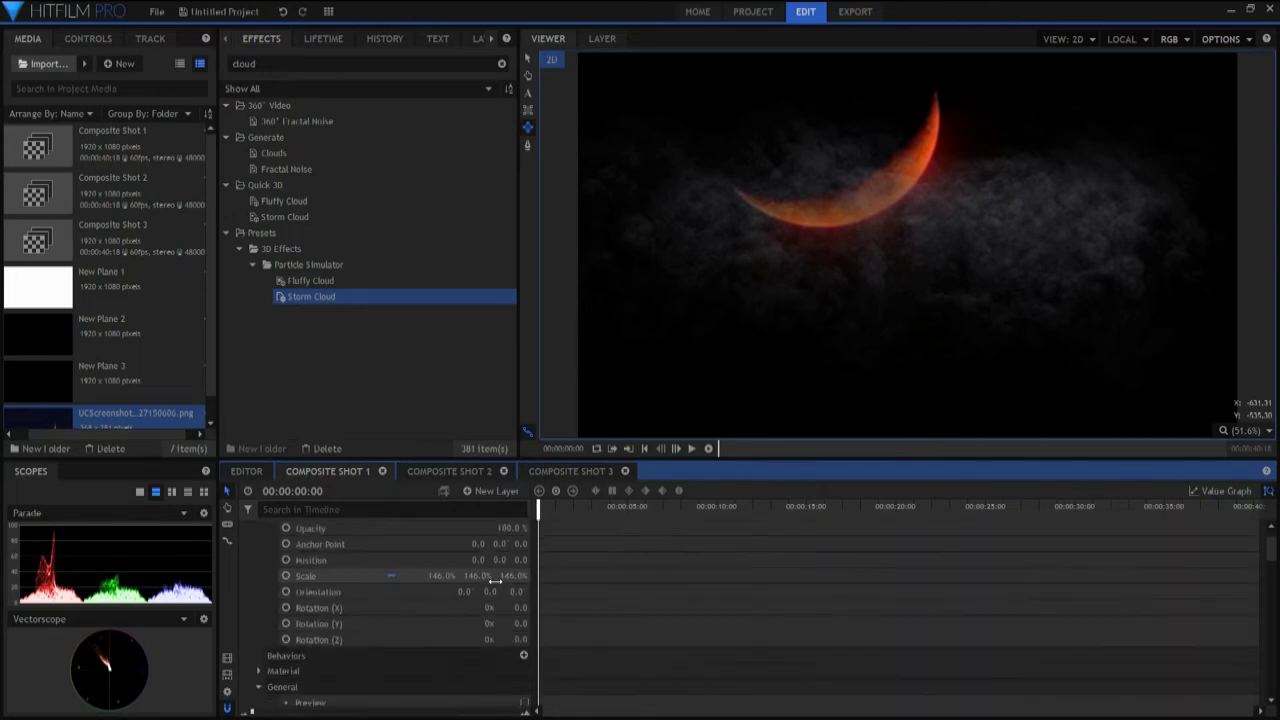
scroll(356, 659, down, 3)
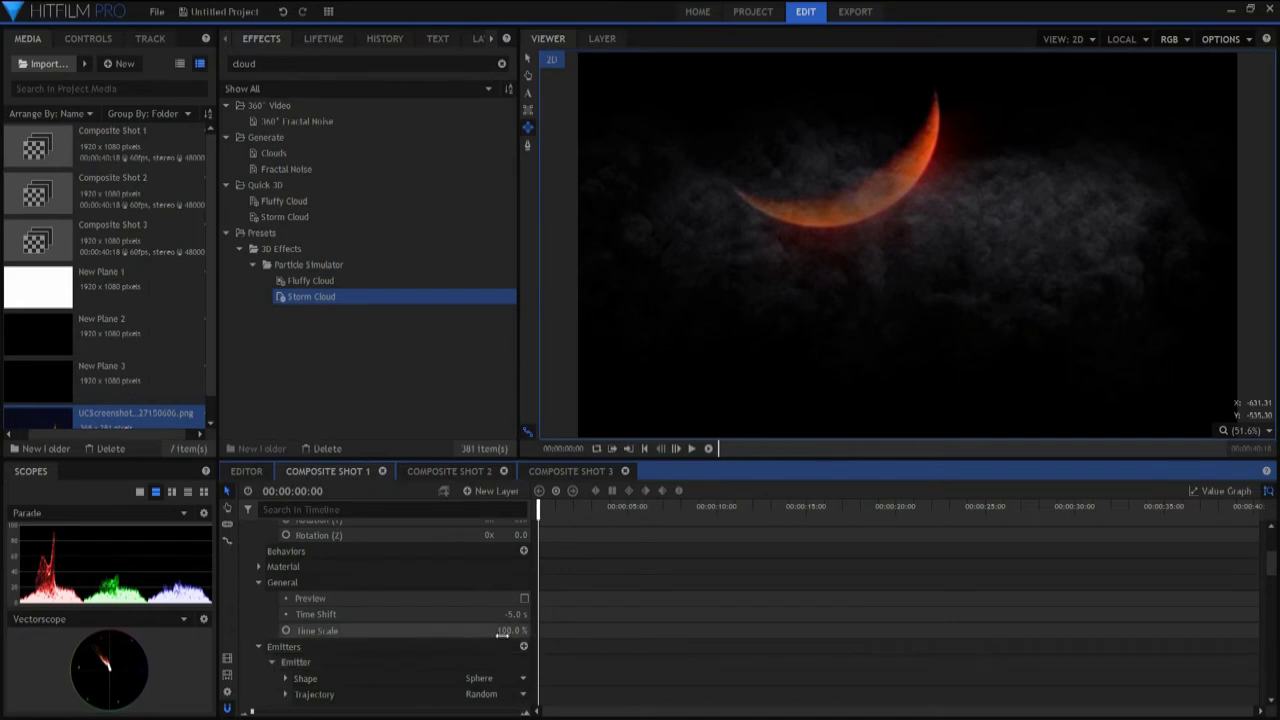
drag(511, 630, 537, 630)
drag(545, 508, 707, 545)
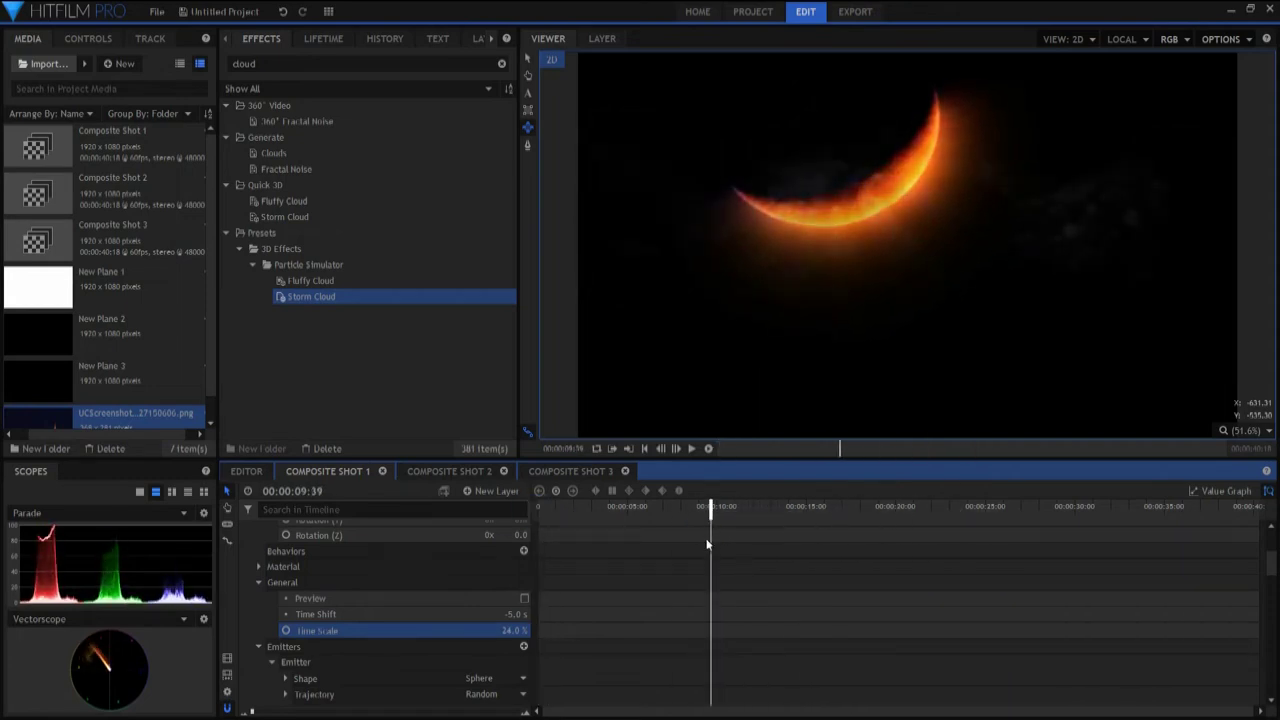
mouse_move(509, 631)
mouse_down()
mouse_move(480, 632)
mouse_move(521, 630)
mouse_up()
drag(711, 508, 631, 510)
Tint the cloud particles blue by setting their Appearance color to 100, 100, 255
scroll(410, 646, down, 10)
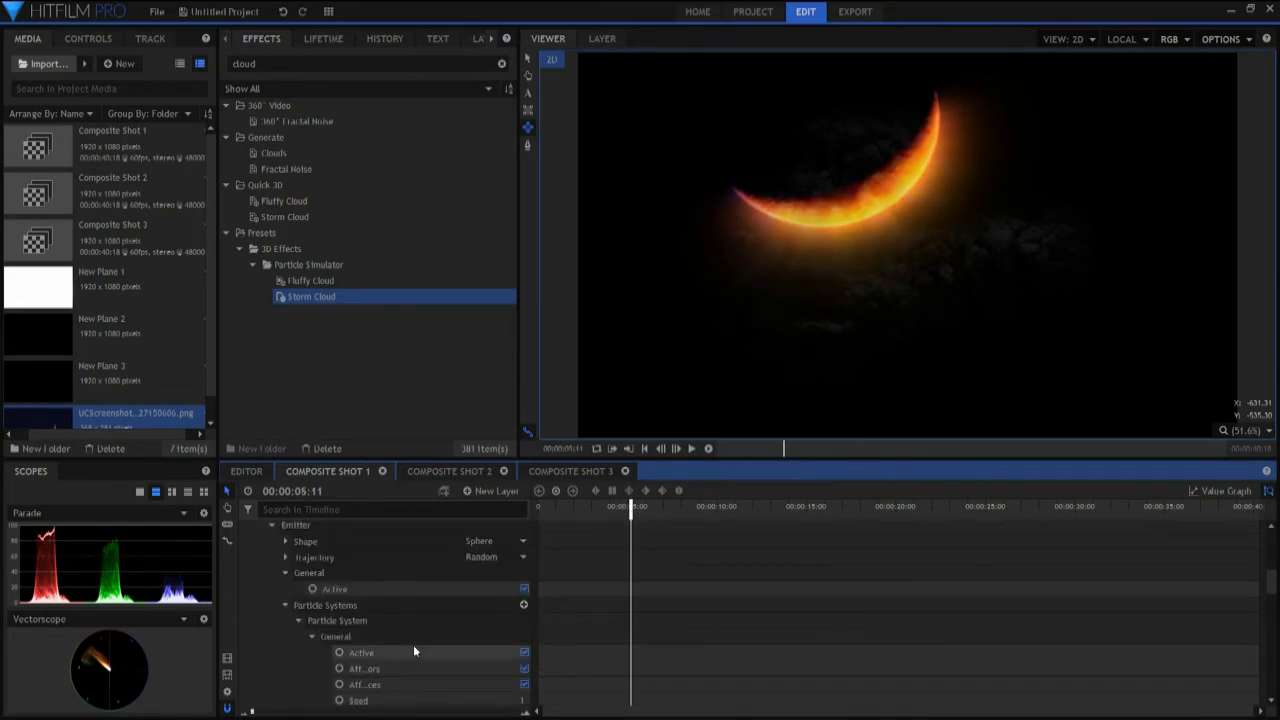
scroll(415, 653, down, 1)
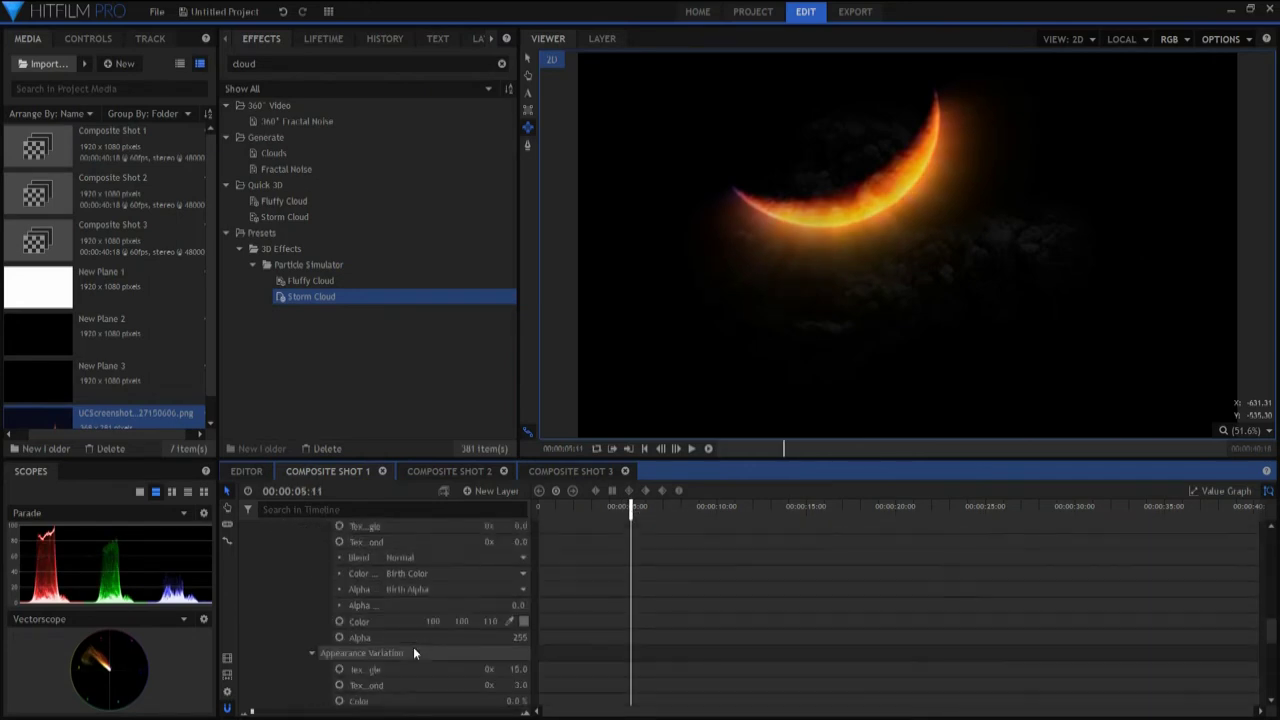
drag(492, 621, 451, 621)
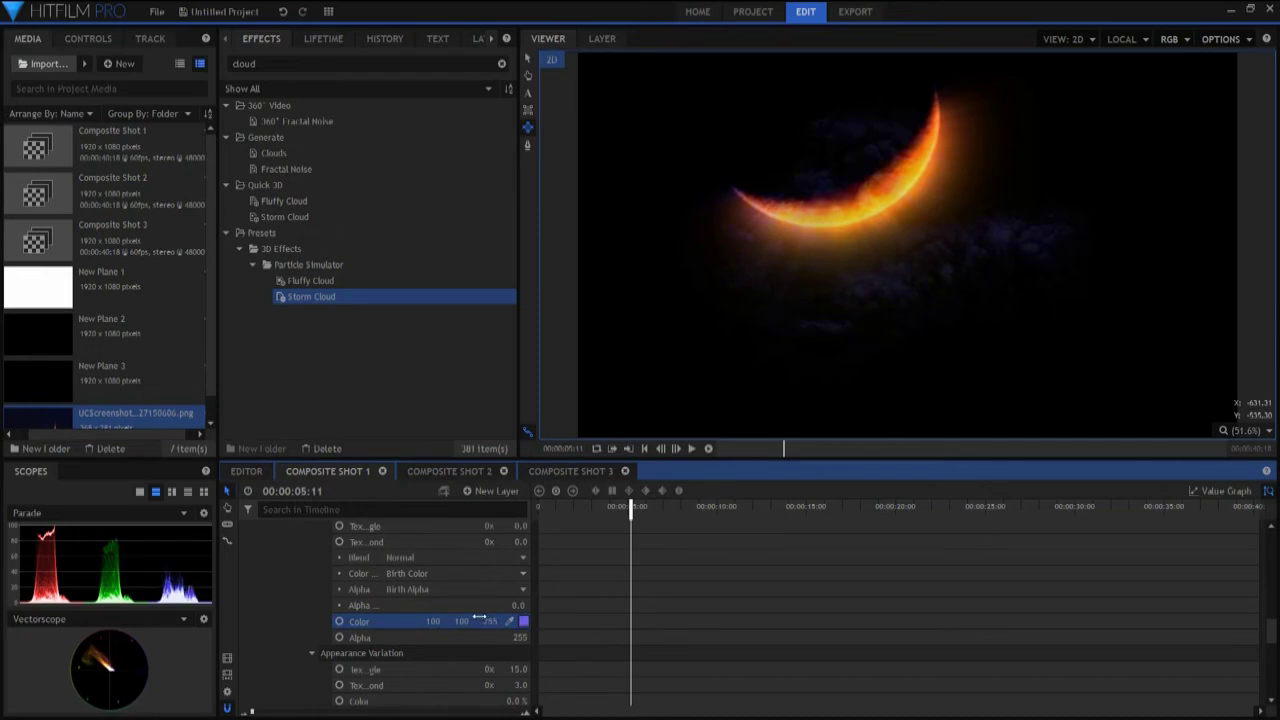
Expand the Movement Variation settings of the cloud particles and set the Life variation to 4 s
scroll(440, 668, down, 8)
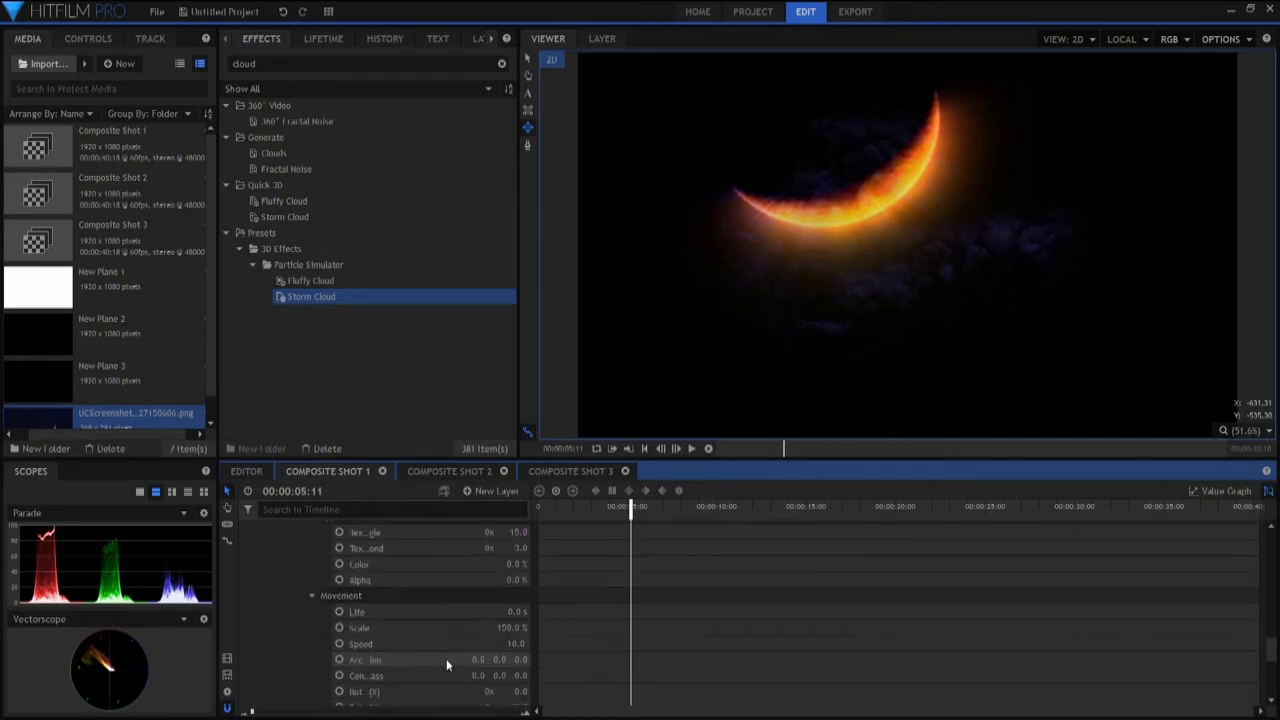
scroll(415, 651, down, 11)
click(311, 606)
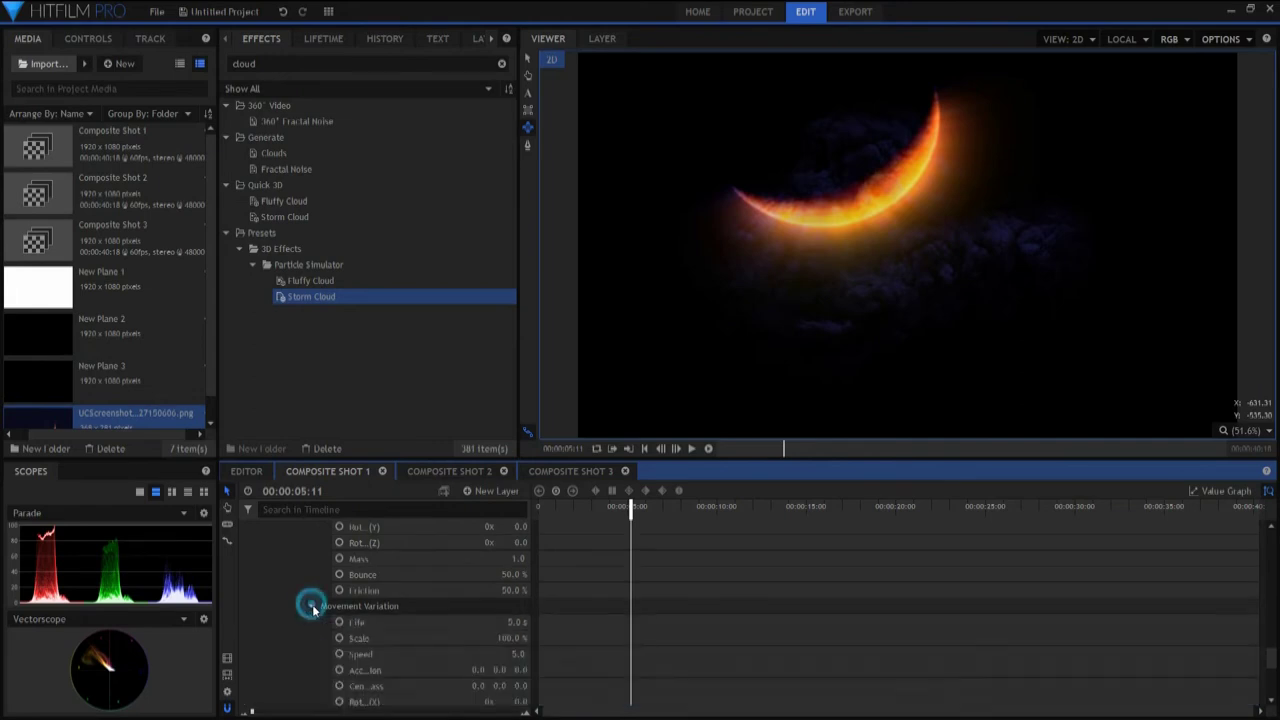
drag(517, 622, 523, 622)
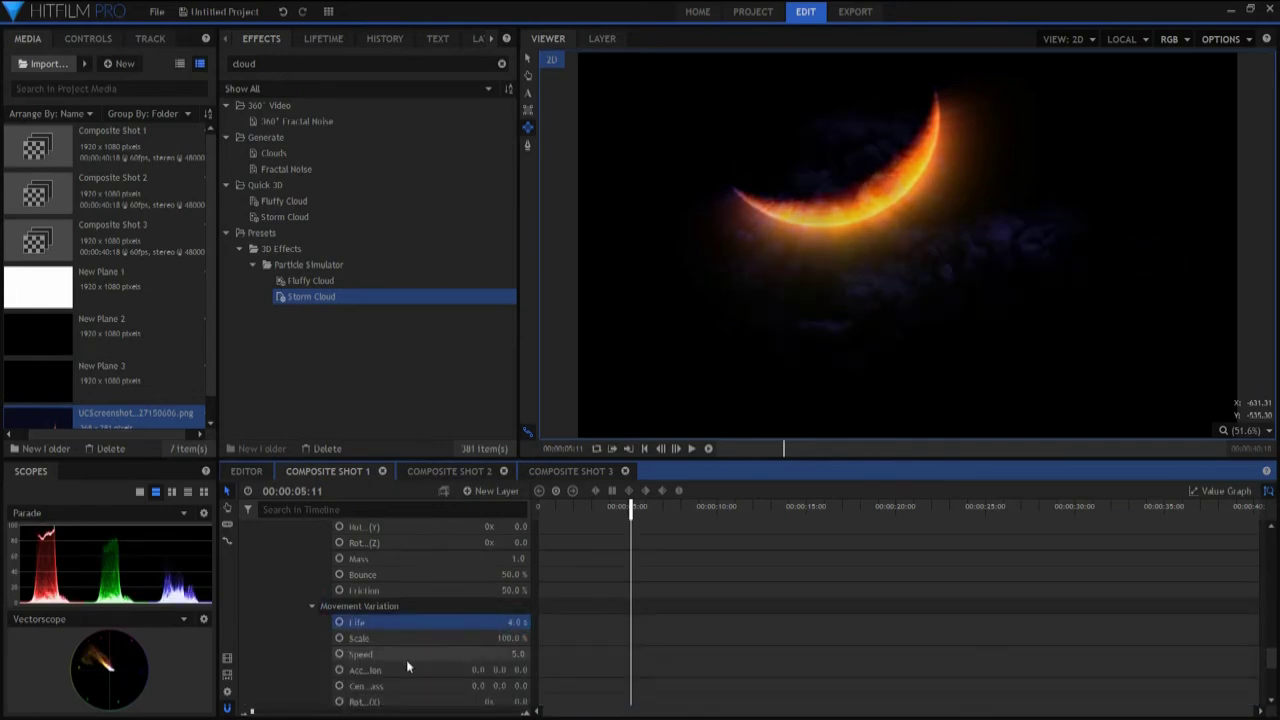
Enlarge the cloud particles by setting their Movement Scale to 310%
scroll(480, 683, up, 8)
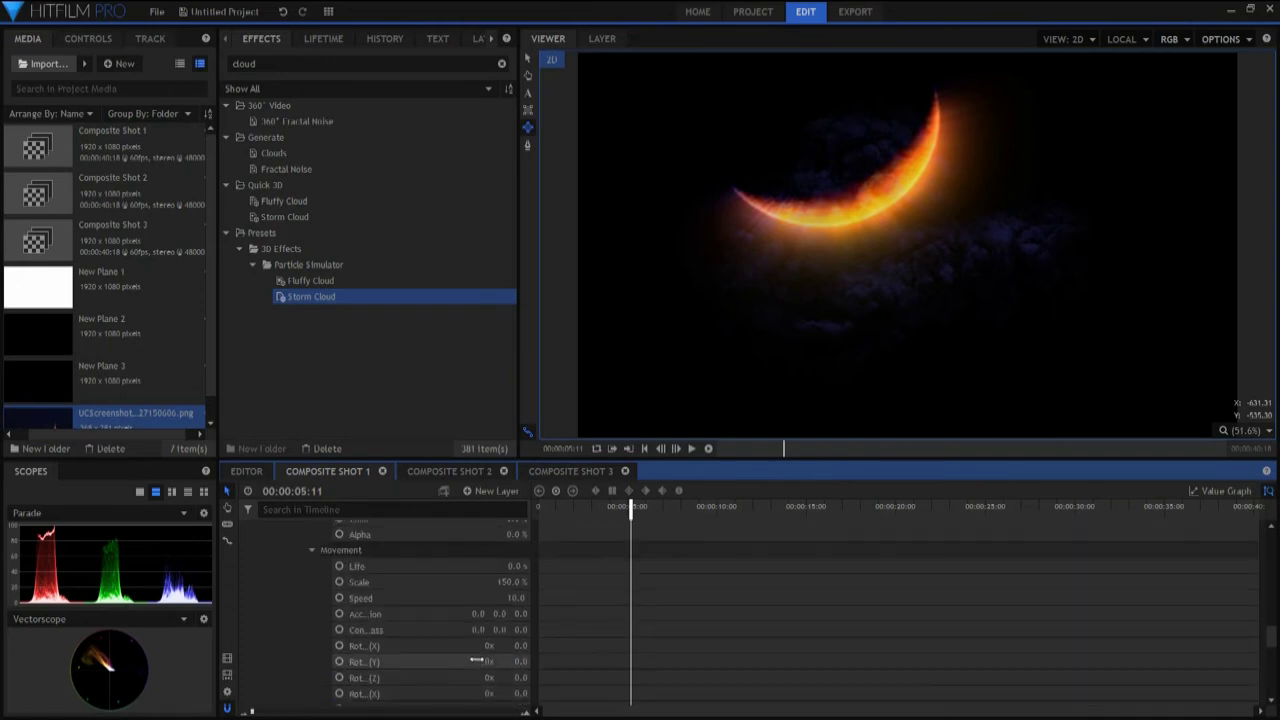
drag(508, 583, 711, 583)
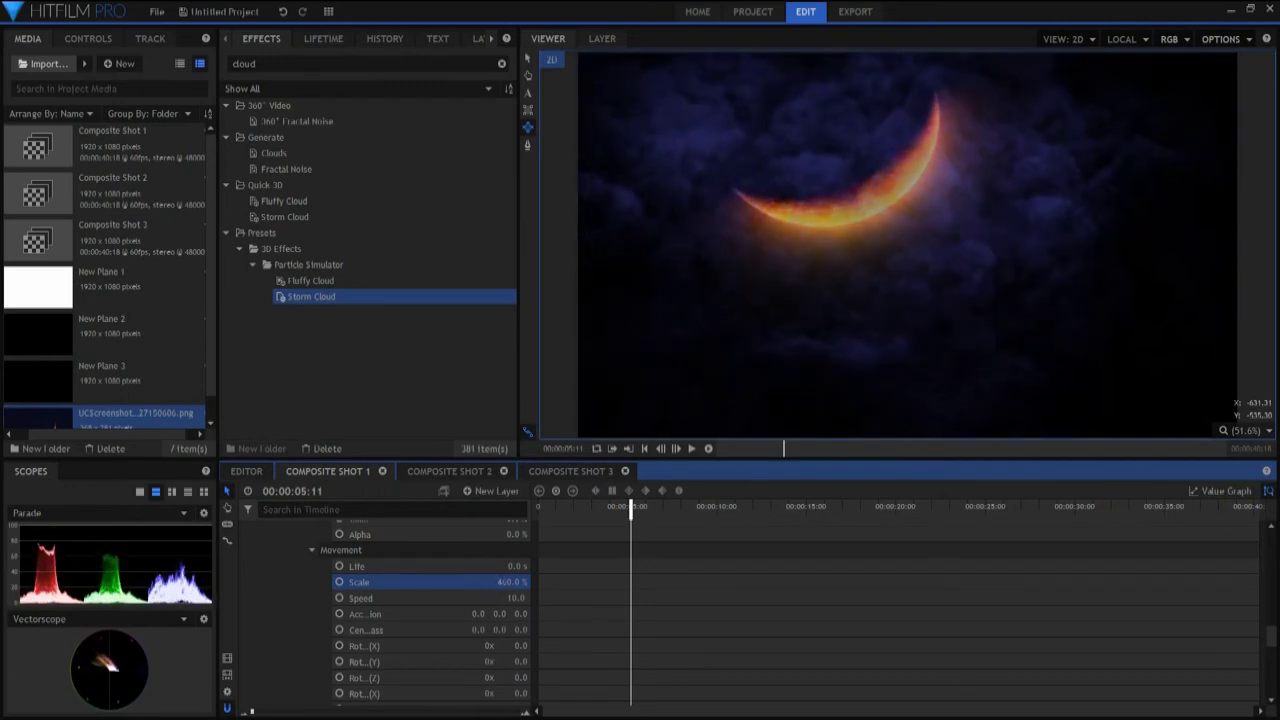
drag(564, 582, 537, 582)
scroll(492, 595, down, 1)
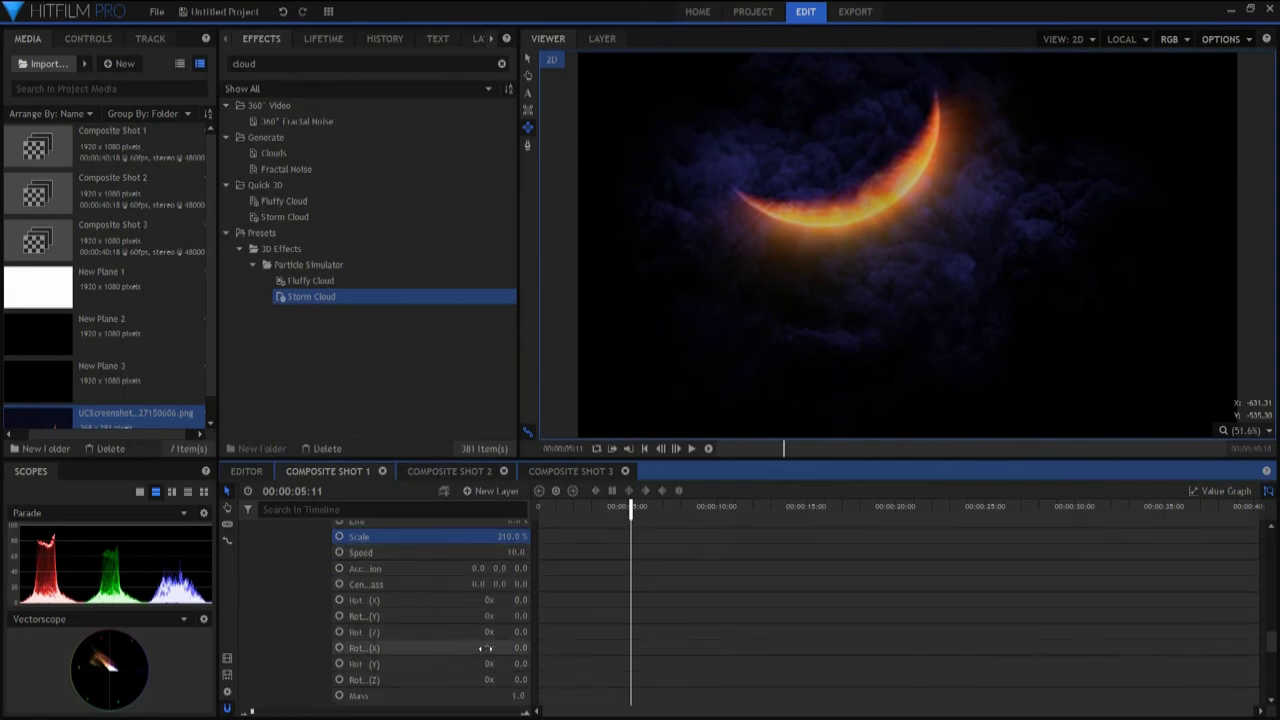
scroll(488, 640, up, 2)
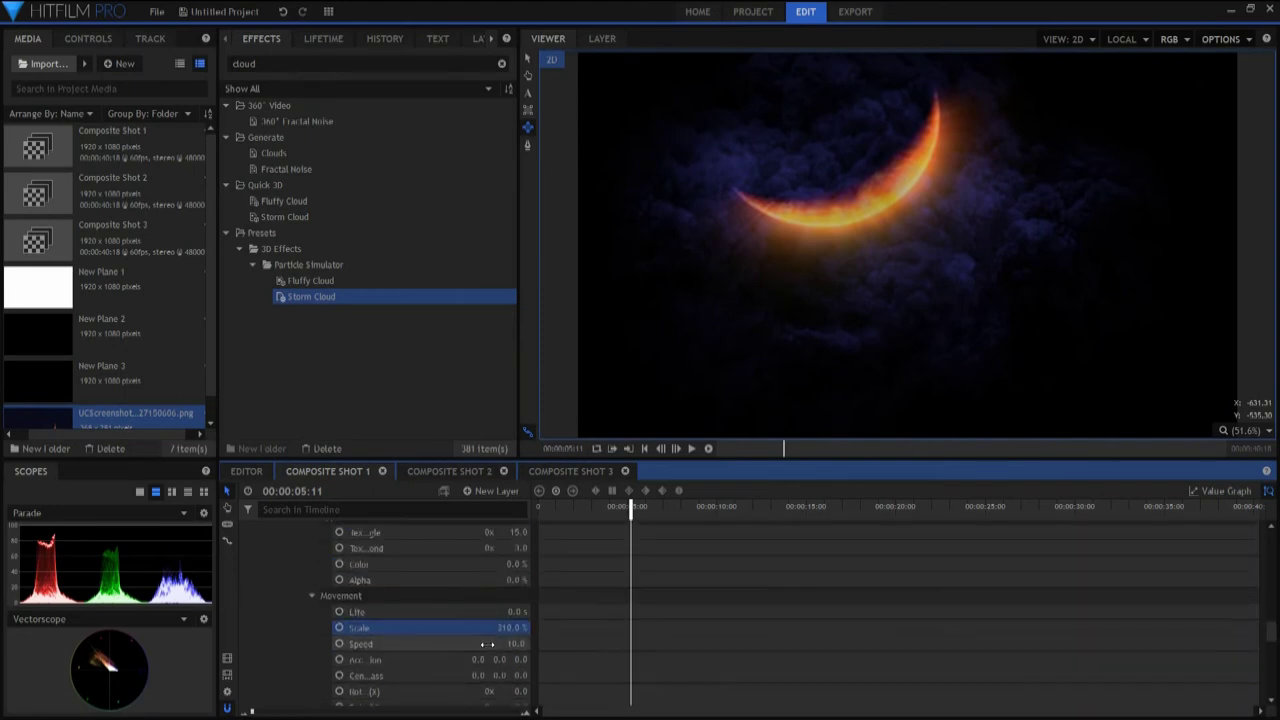
Try a Movement Variation Scale of 1000% and enable keyframing for the Movement Scale at the timeline start
scroll(468, 641, down, 4)
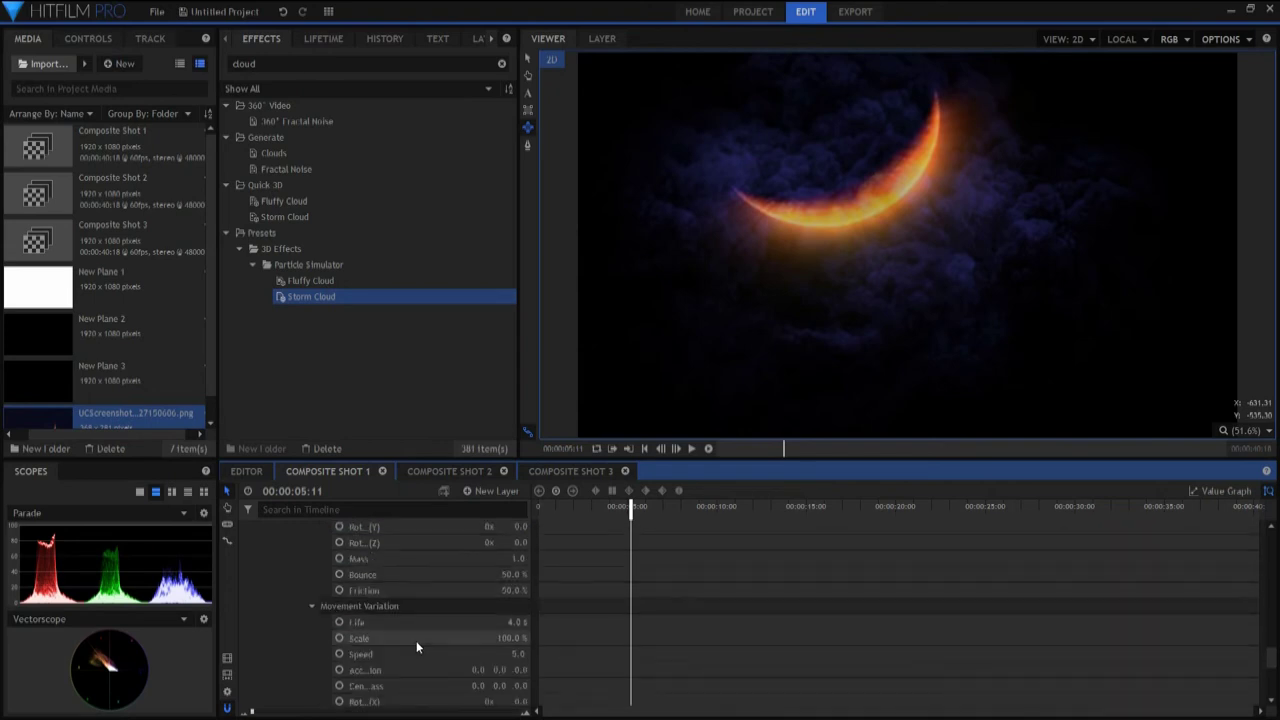
drag(510, 638, 560, 638)
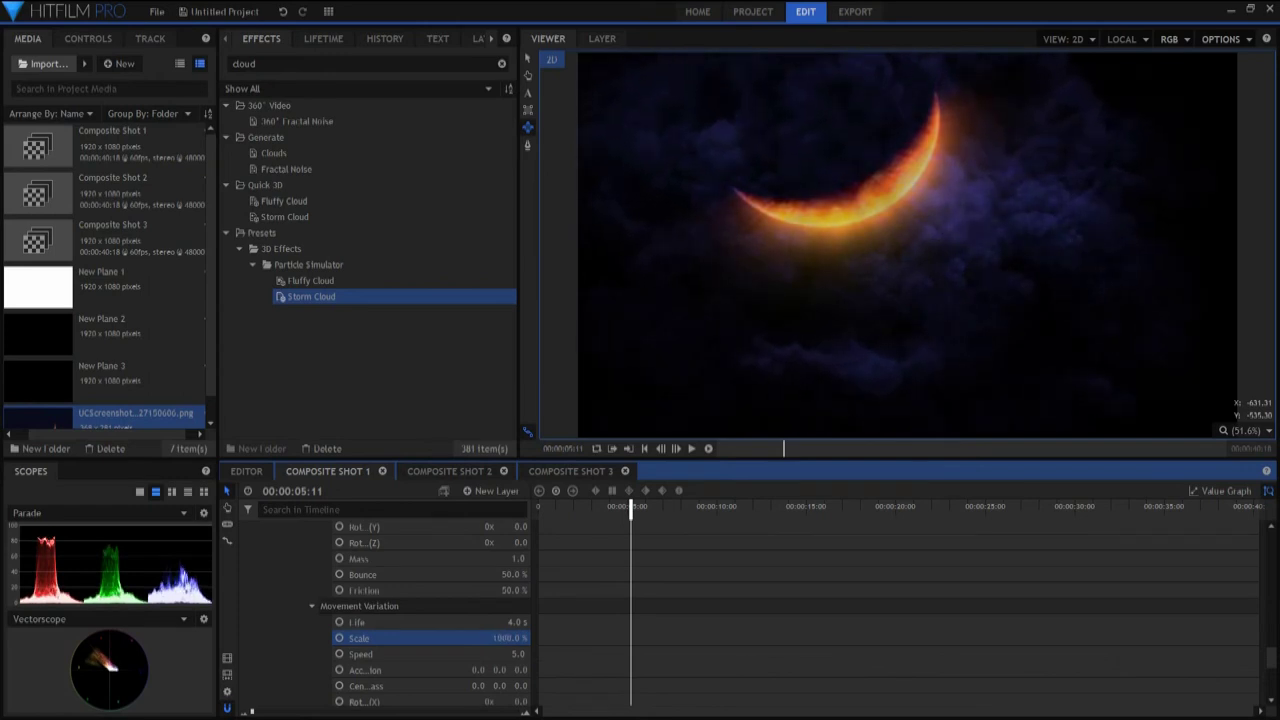
drag(630, 506, 540, 506)
click(338, 638)
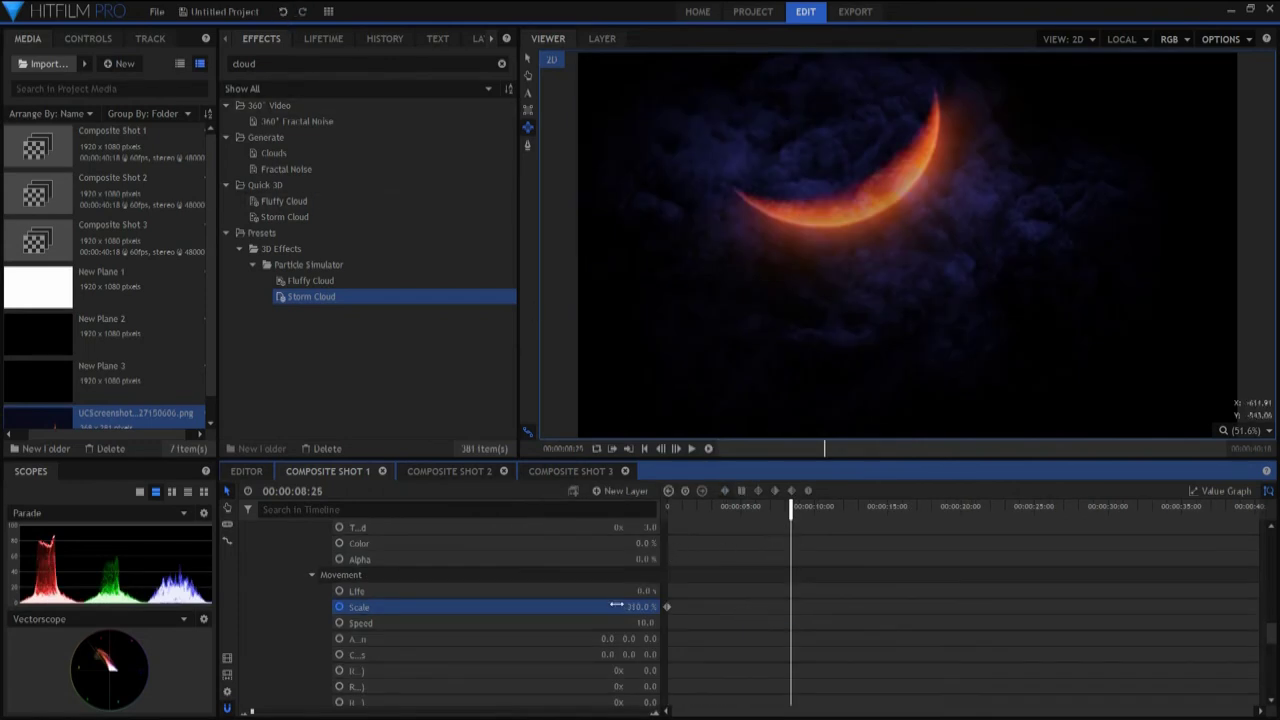
Try a Z acceleration of -828 for the cloud particles and keyframe their acceleration at 00:00:36:02
drag(651, 638, 1050, 638)
drag(790, 638, 800, 638)
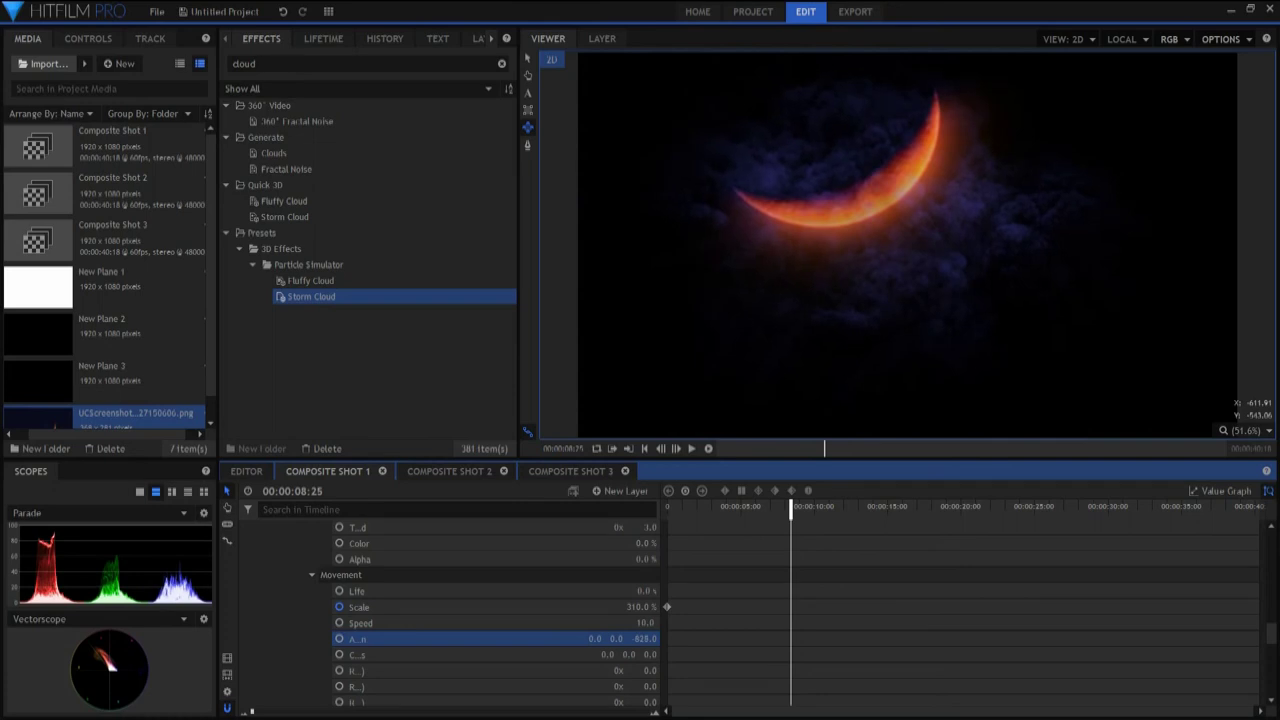
drag(792, 510, 1197, 514)
click(339, 638)
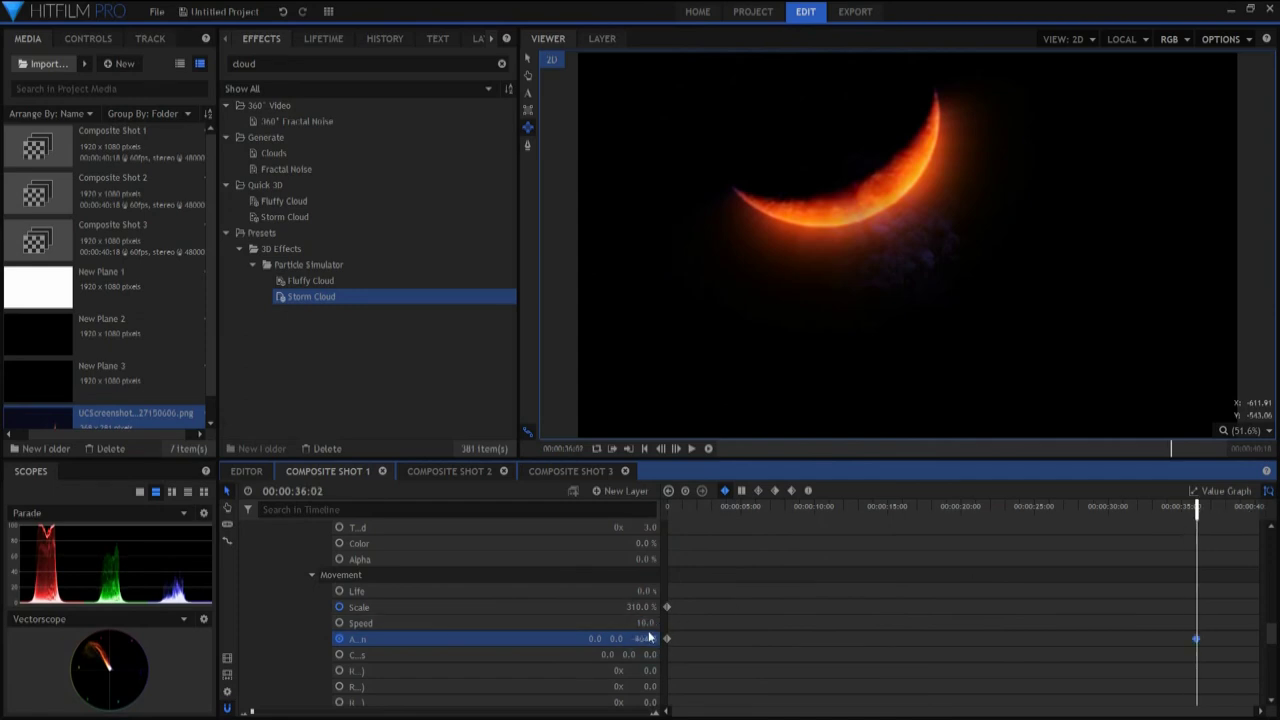
Delete the acceleration keyframe at the timeline start and move the remaining one to the timeline's end with a Z value of 498
click(667, 639)
key(Delete)
drag(645, 639, 980, 639)
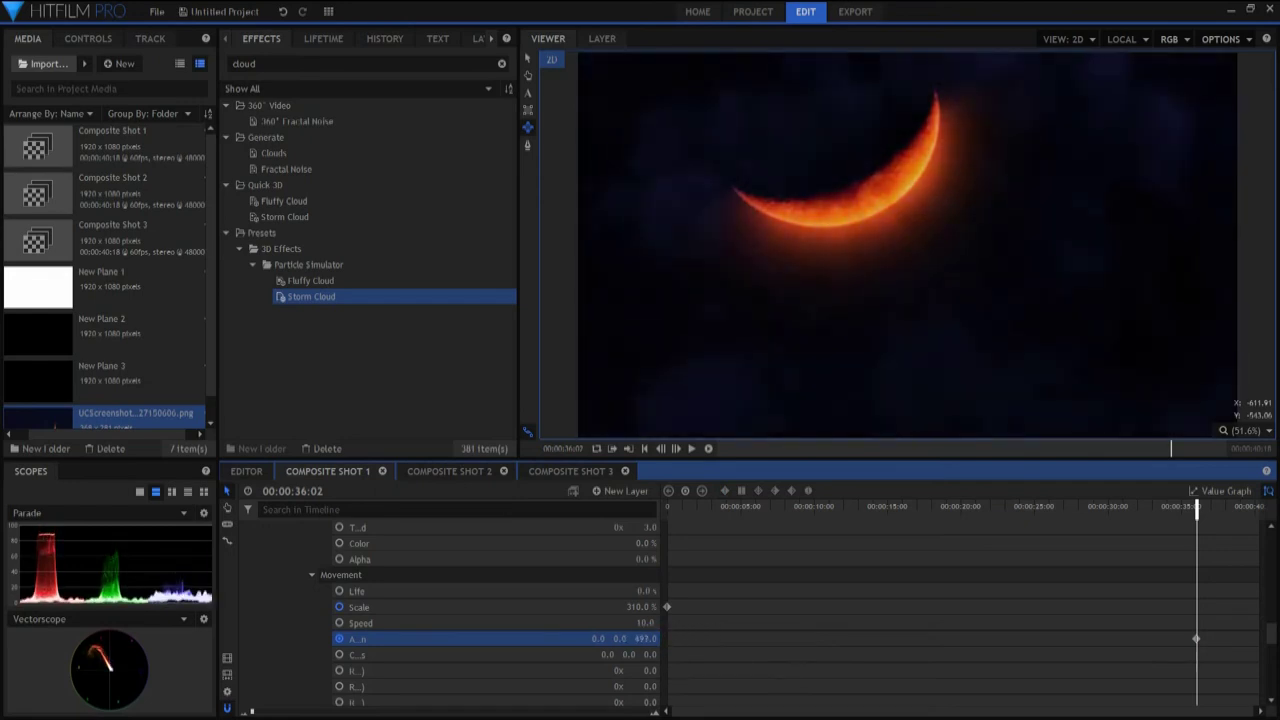
drag(1196, 639, 1262, 639)
Play the composite from the timeline start to check the drifting clouds, and stop at about 6.5 seconds
drag(1196, 509, 472, 579)
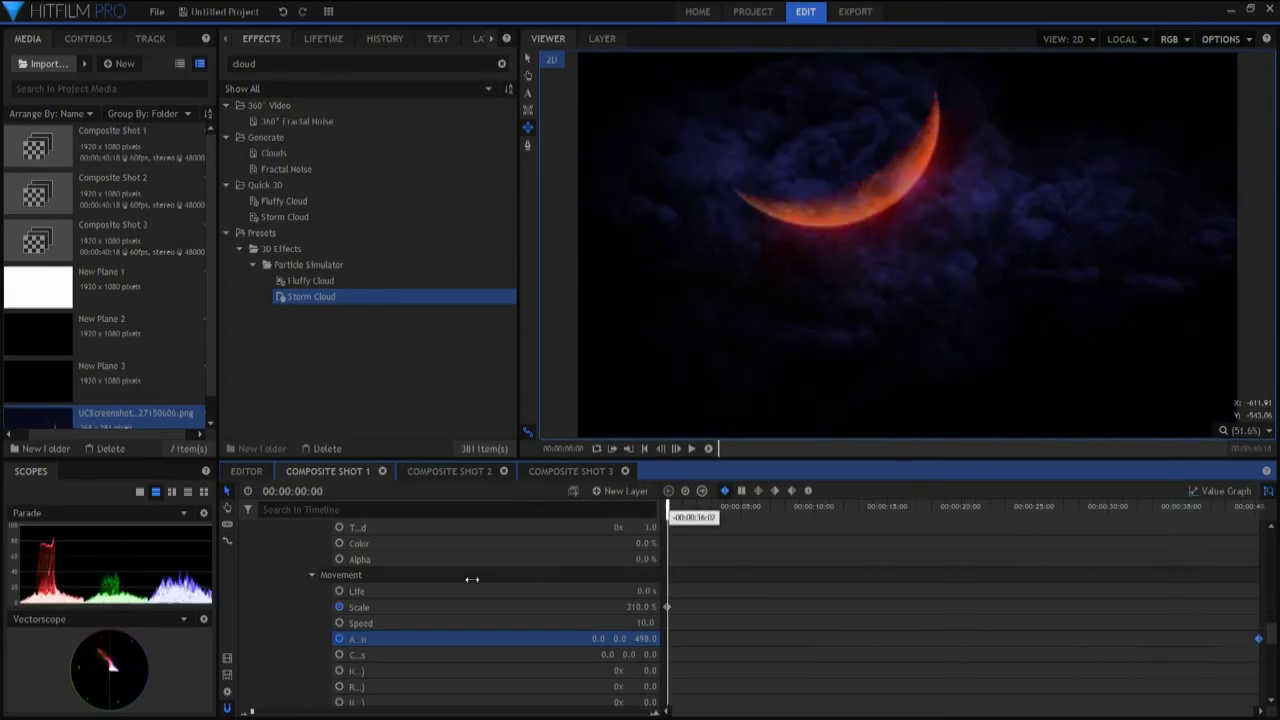
click(688, 450)
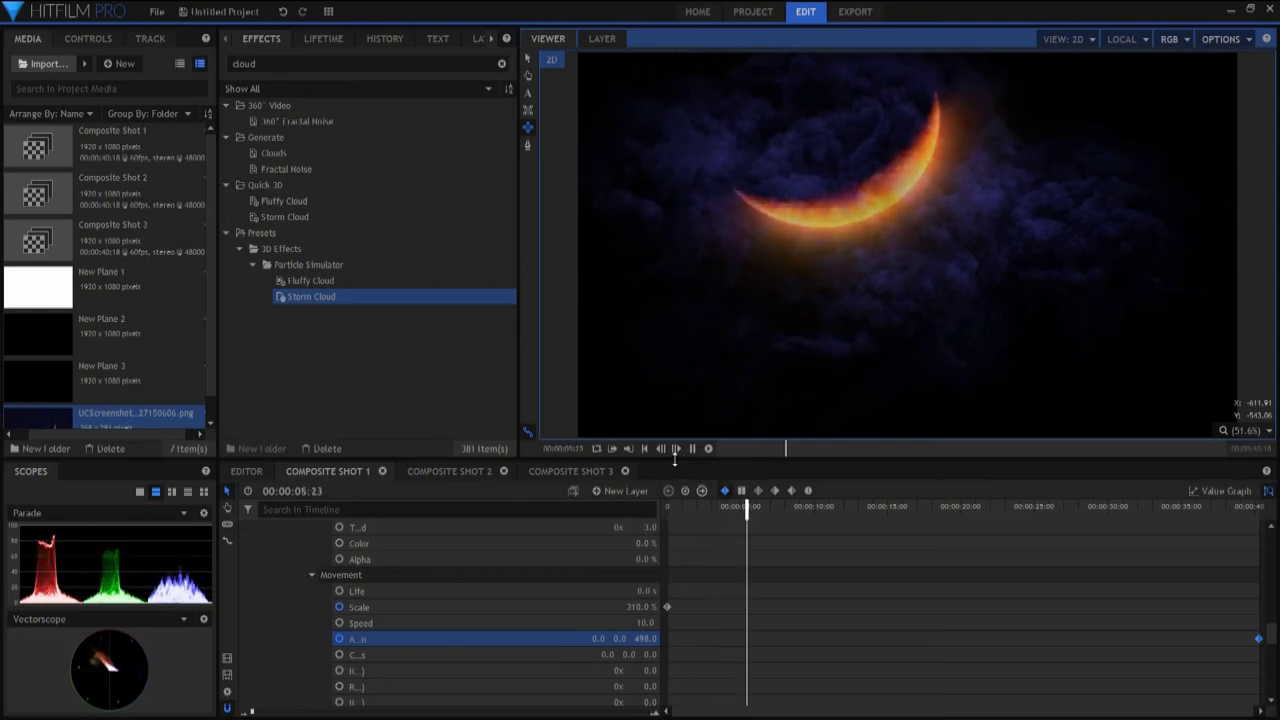
click(765, 509)
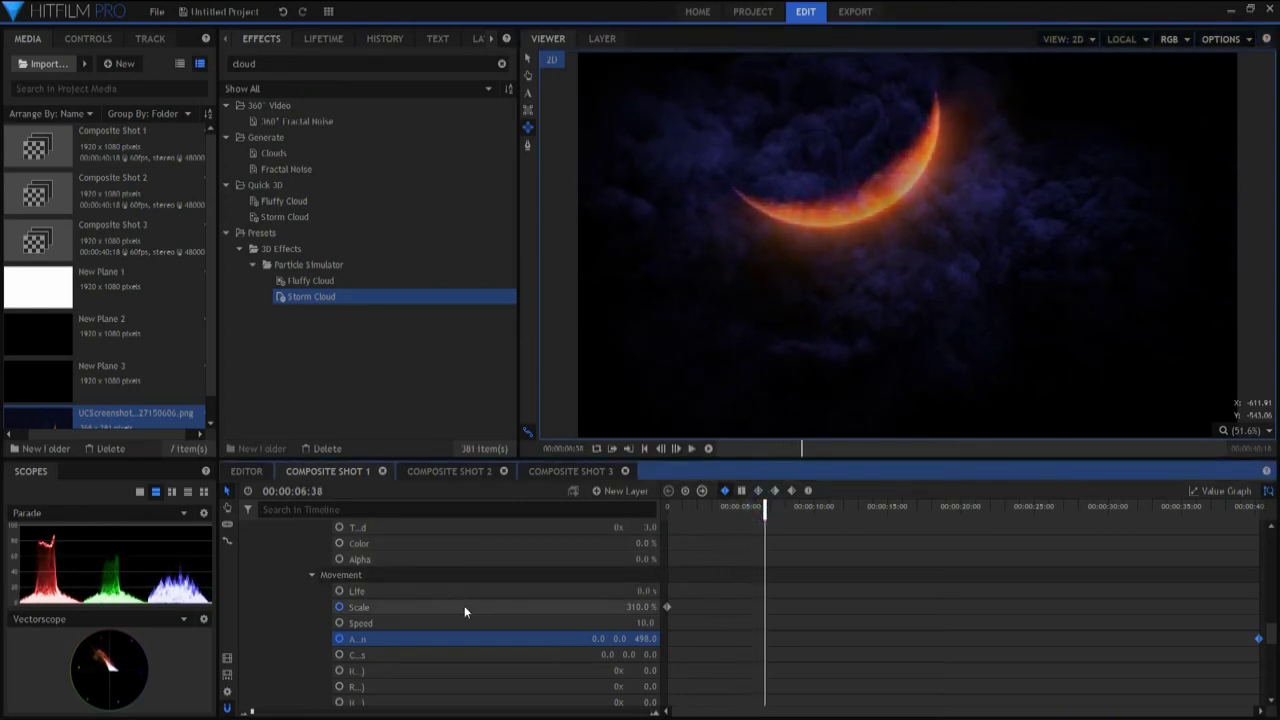
Collapse the Storm Cloud layer's properties and leave both layers deselected
scroll(446, 592, up, 10)
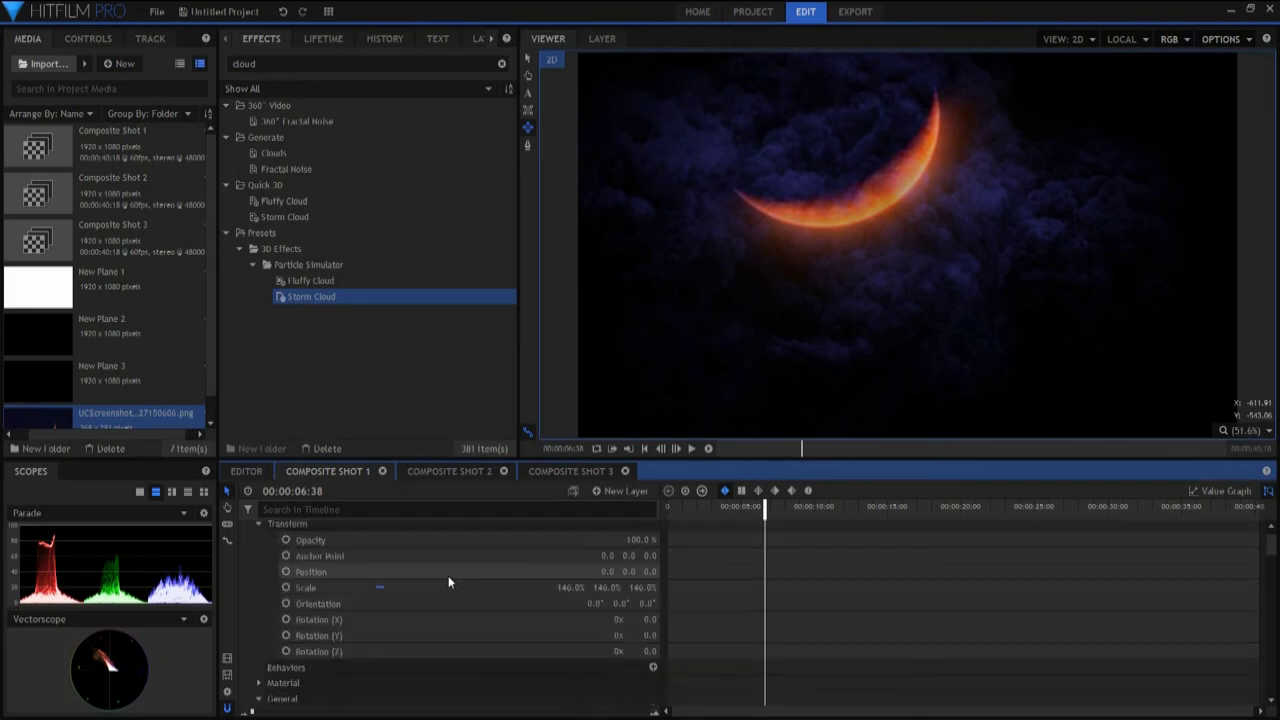
scroll(449, 580, up, 1)
click(246, 528)
click(361, 587)
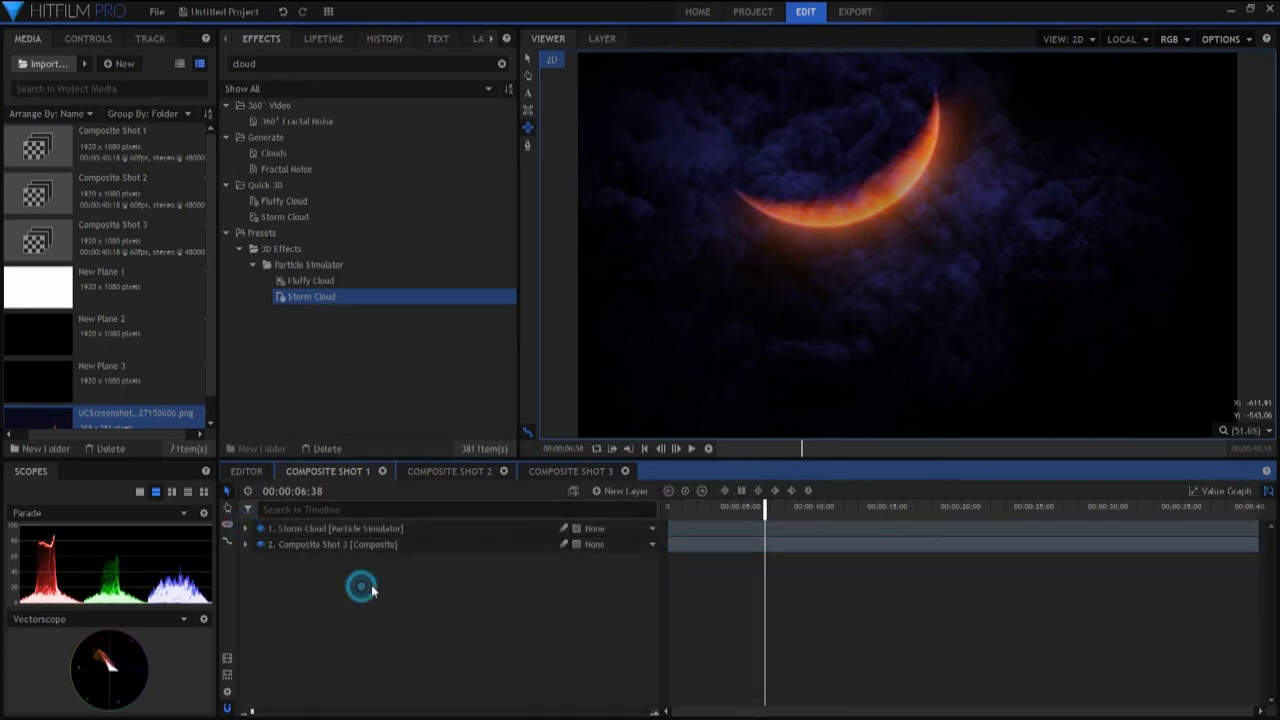
click(399, 543)
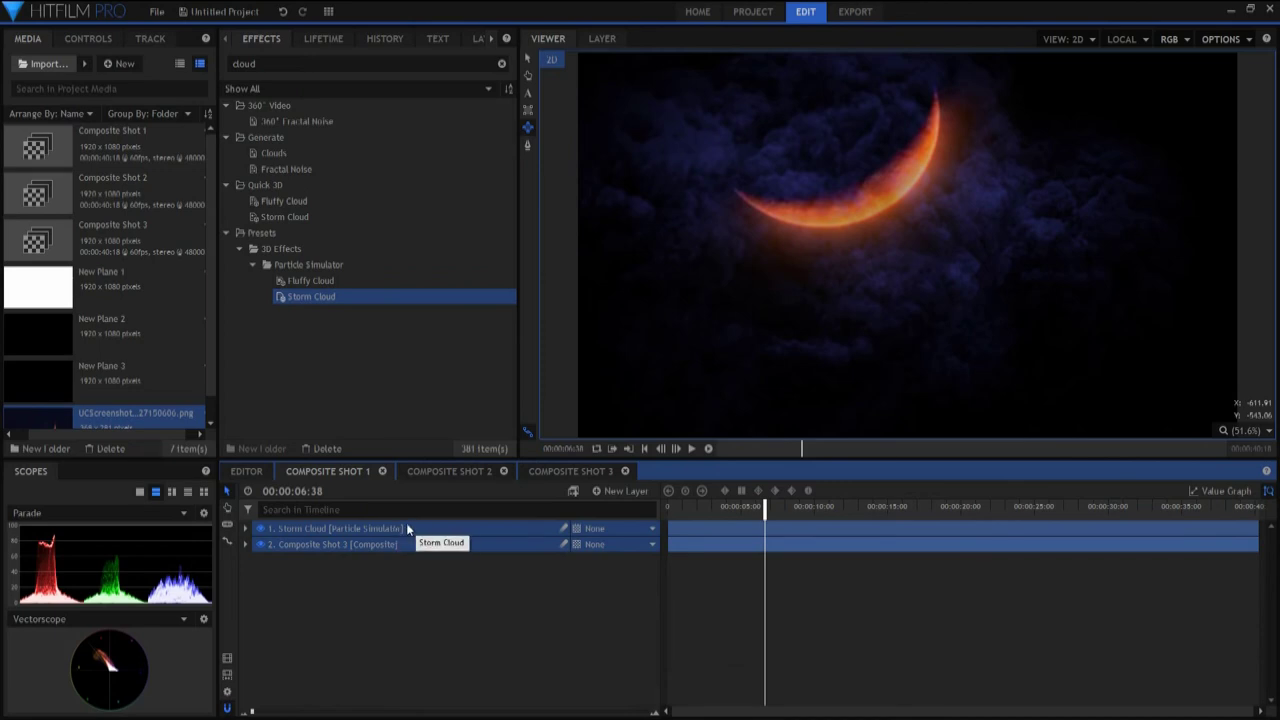
click(390, 610)
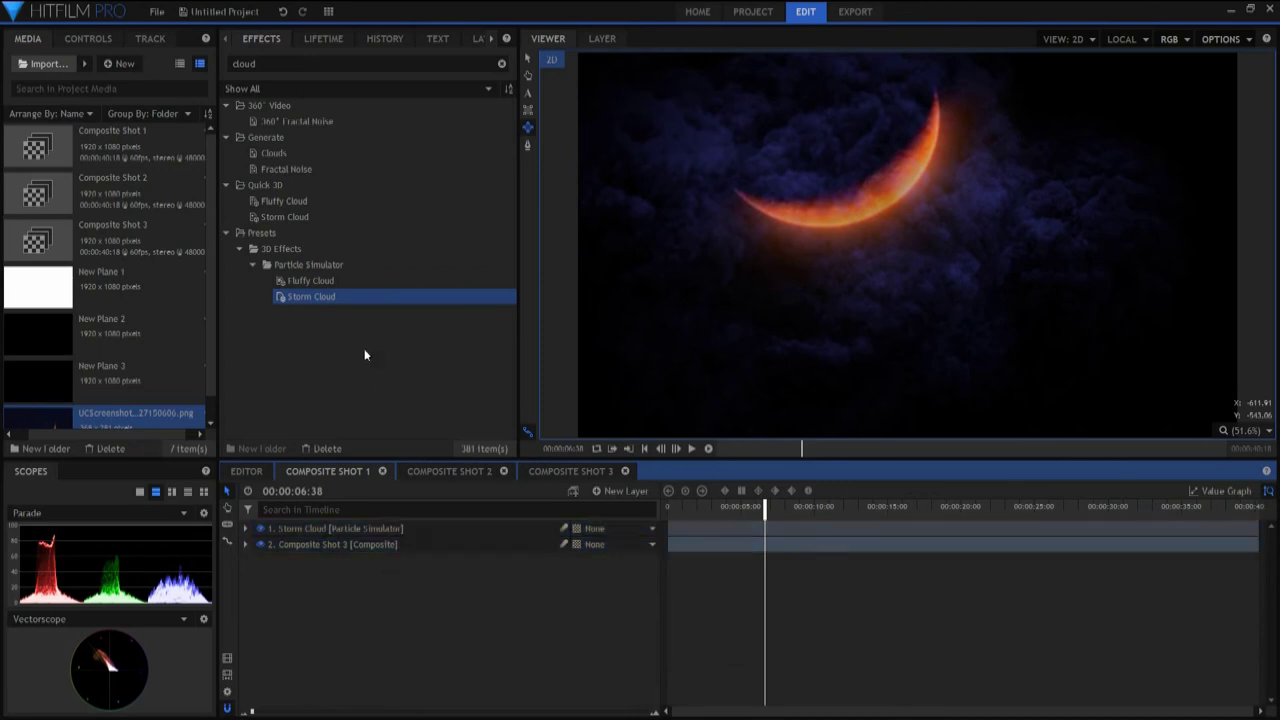
Clear the effects search and combine the Storm Cloud and Composite Shot 3 layers into a new composite shot
double_click(245, 63)
key(BackSpace)
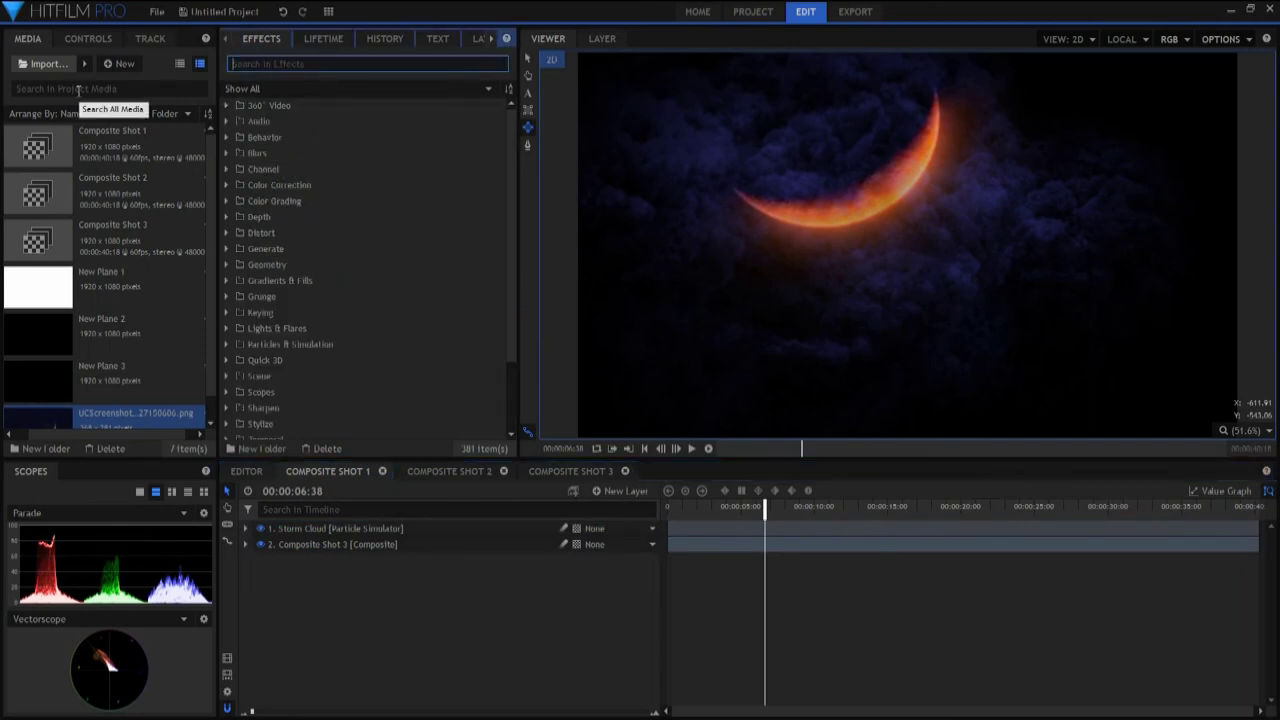
scroll(316, 230, down, 10)
drag(355, 586, 357, 533)
right_click(357, 533)
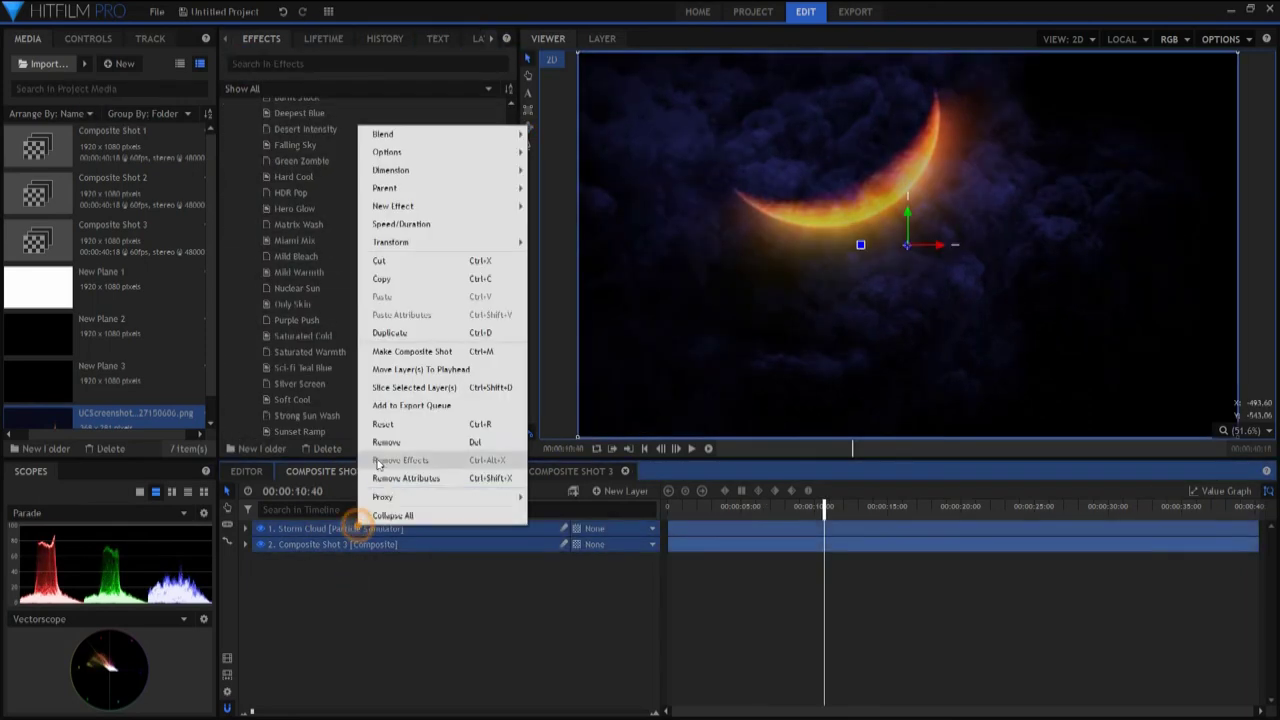
click(400, 353)
click(757, 388)
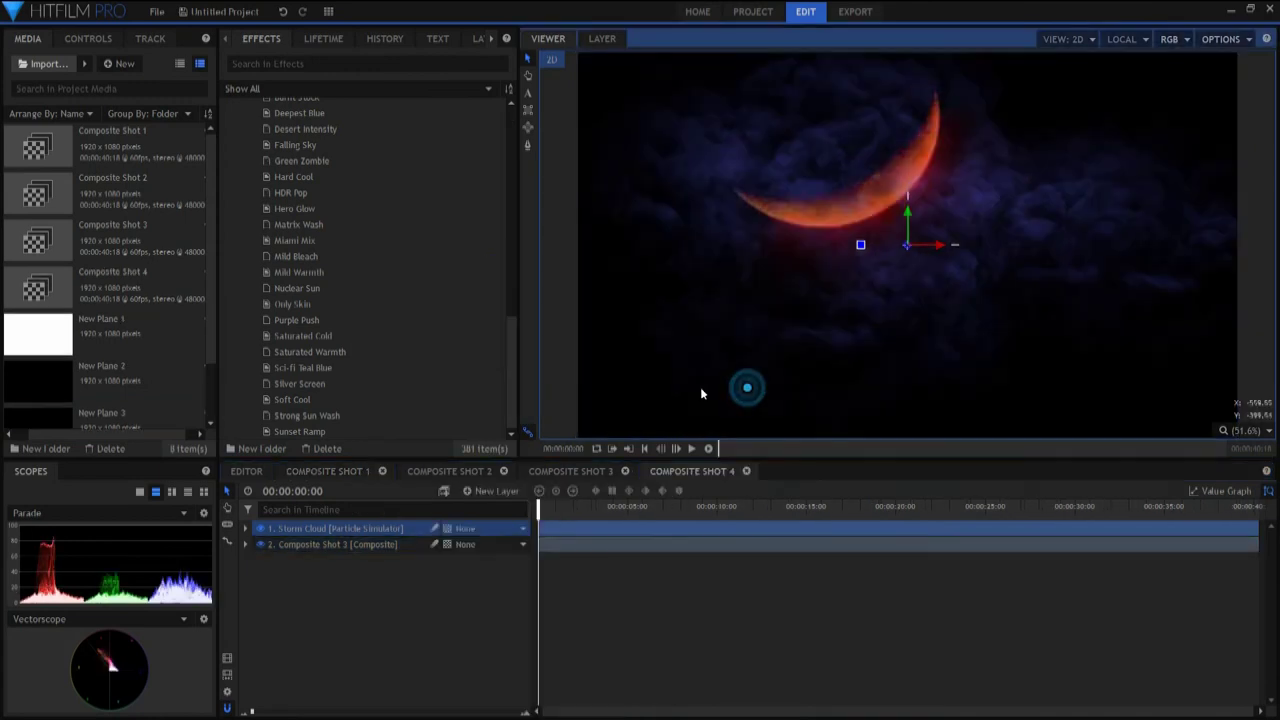
Apply the Matrix Wash film look to the Composite Shot 4 layer in Composite Shot 1 and check it at 00:00:03:44
drag(297, 224, 370, 537)
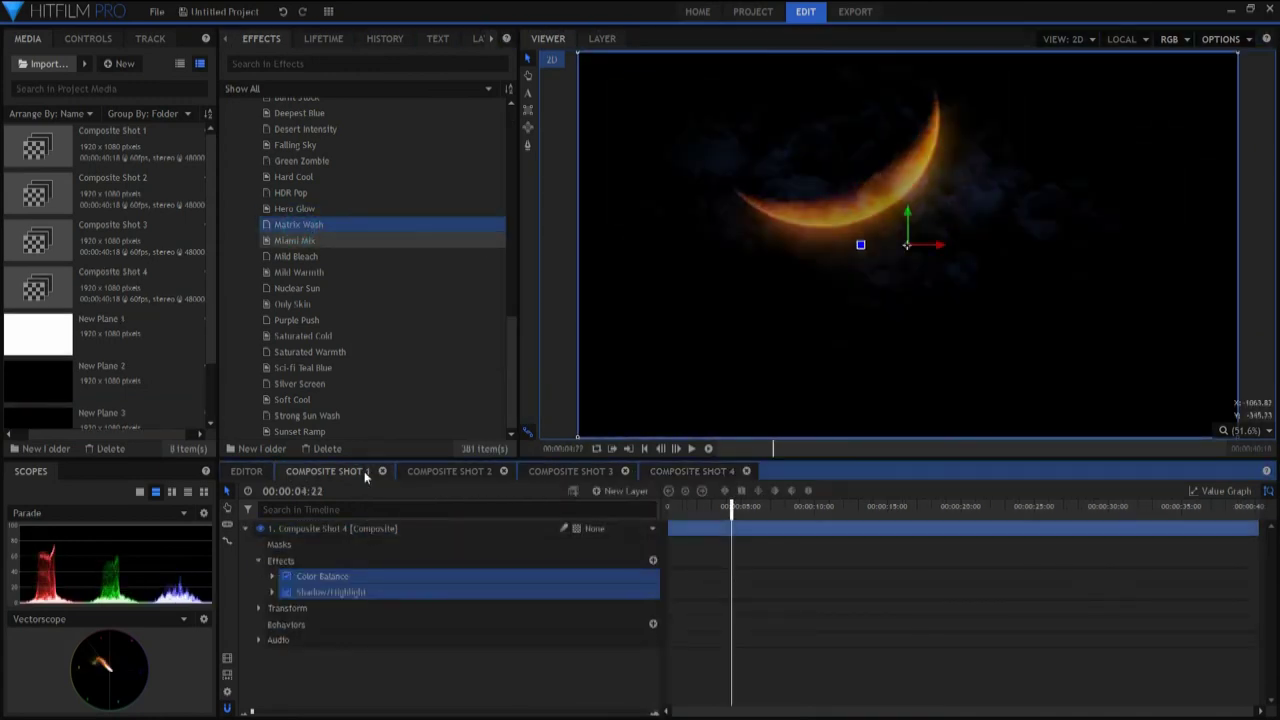
drag(731, 513, 722, 548)
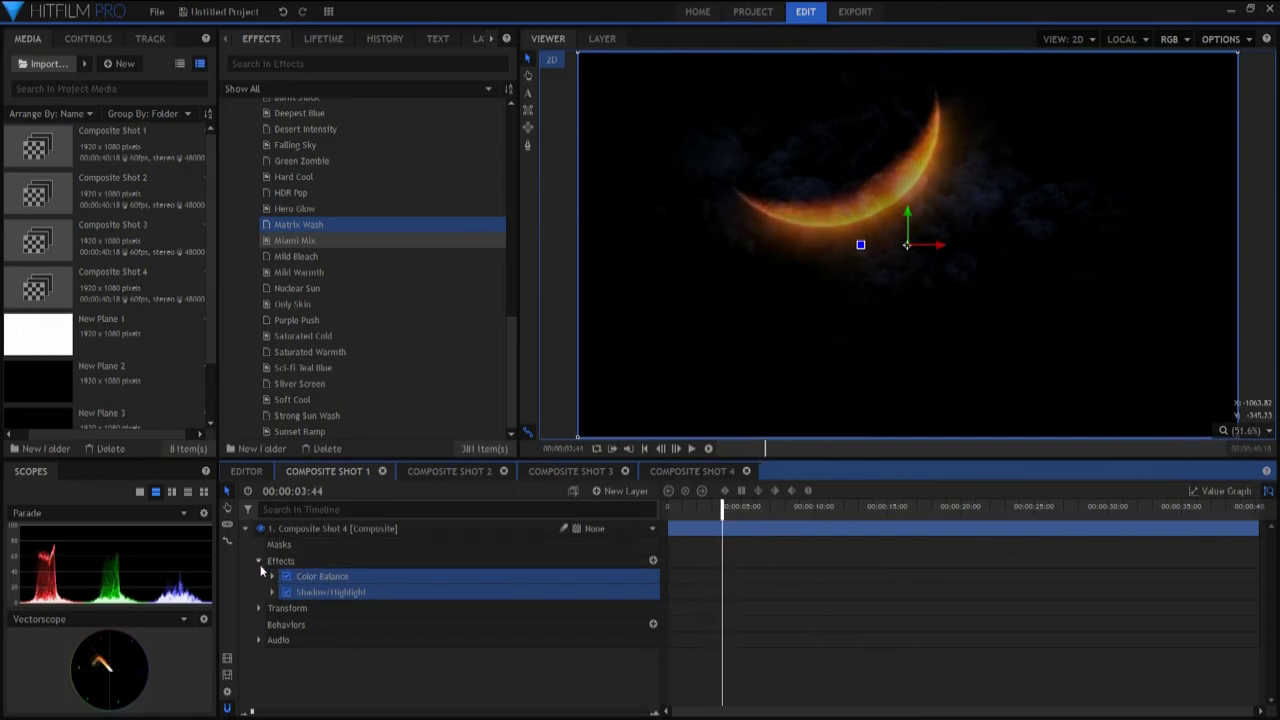
scroll(290, 145, up, 5)
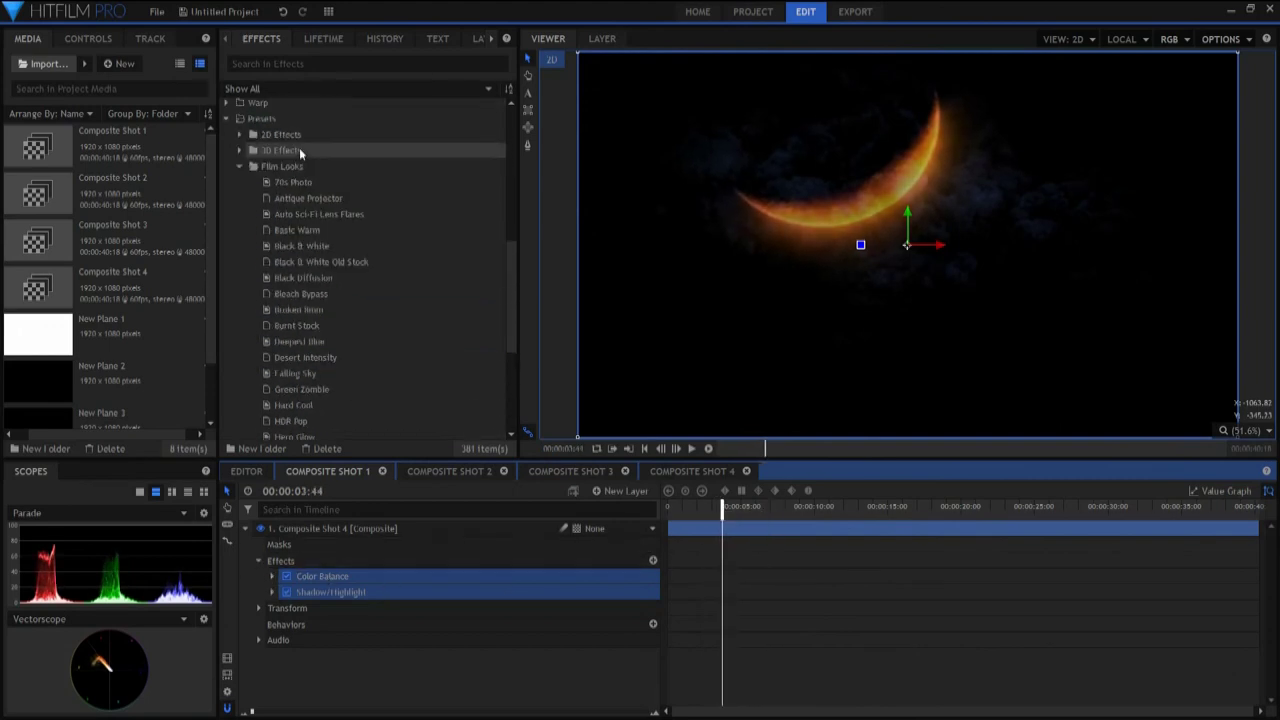
click(238, 164)
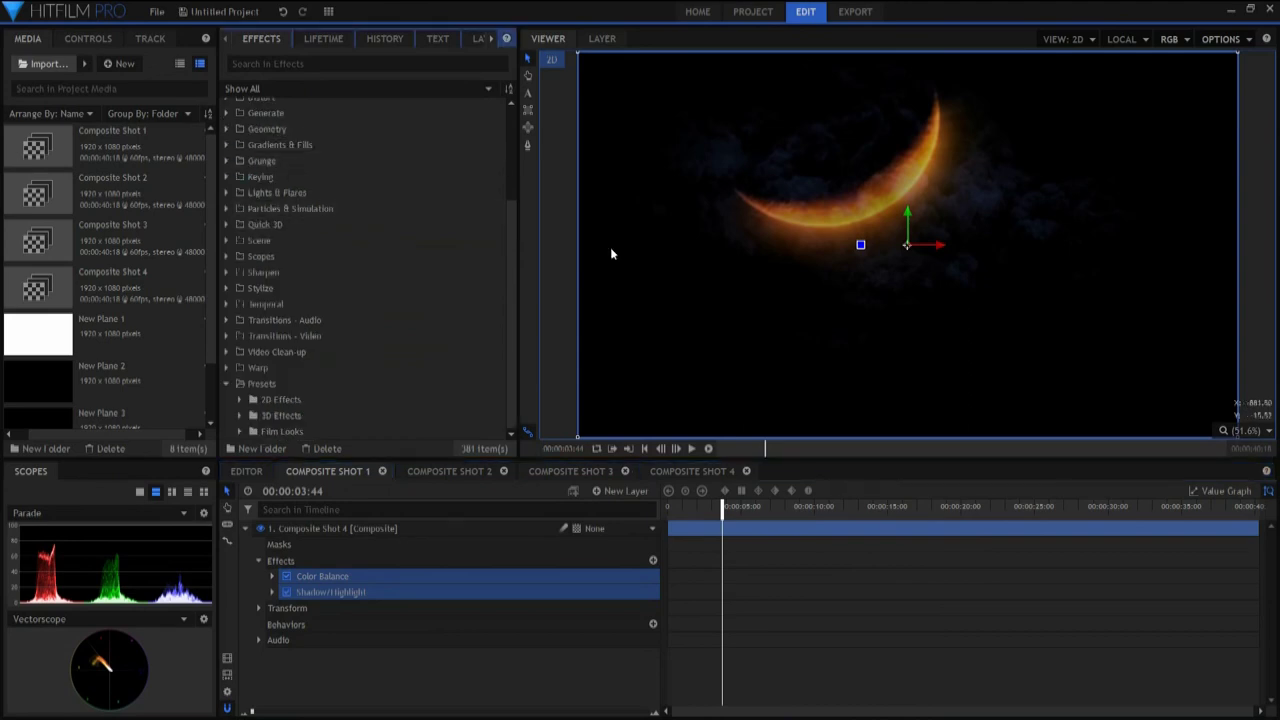
Add a grade layer above Composite Shot 4 and draw a wide elliptical mask on it around the crescent's lower part
click(624, 491)
click(626, 545)
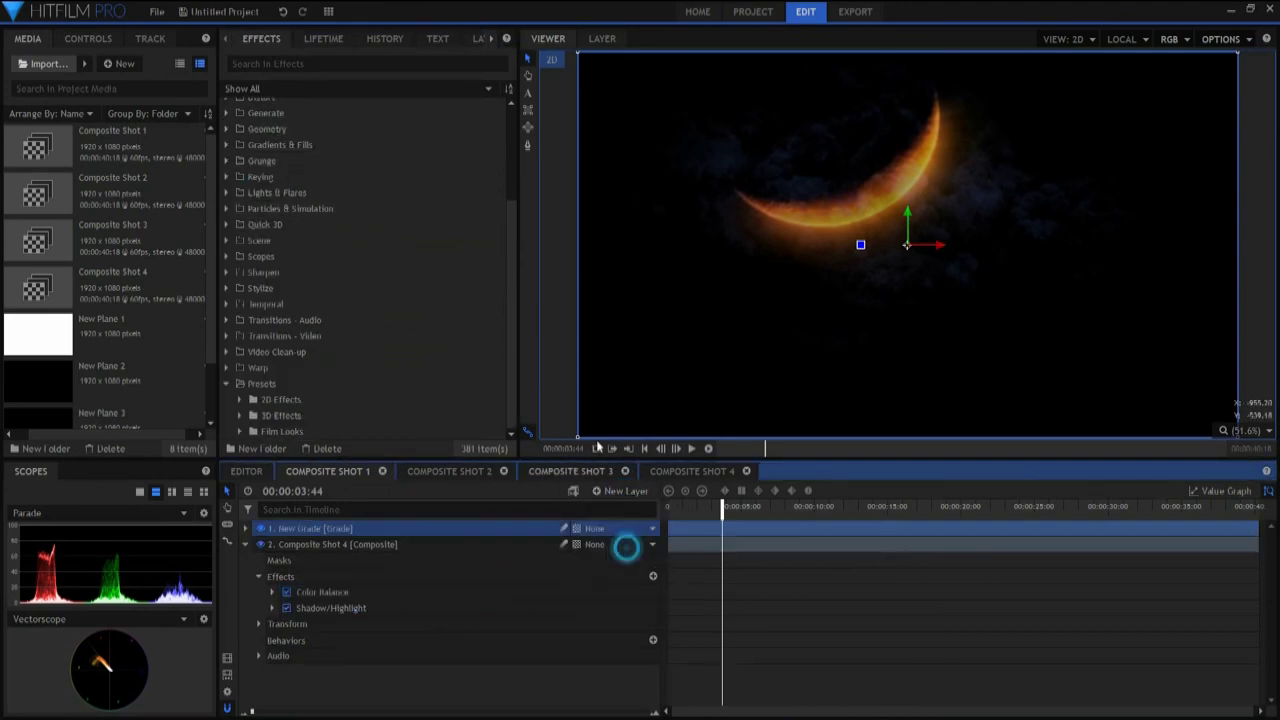
click(528, 127)
drag(716, 164, 1005, 267)
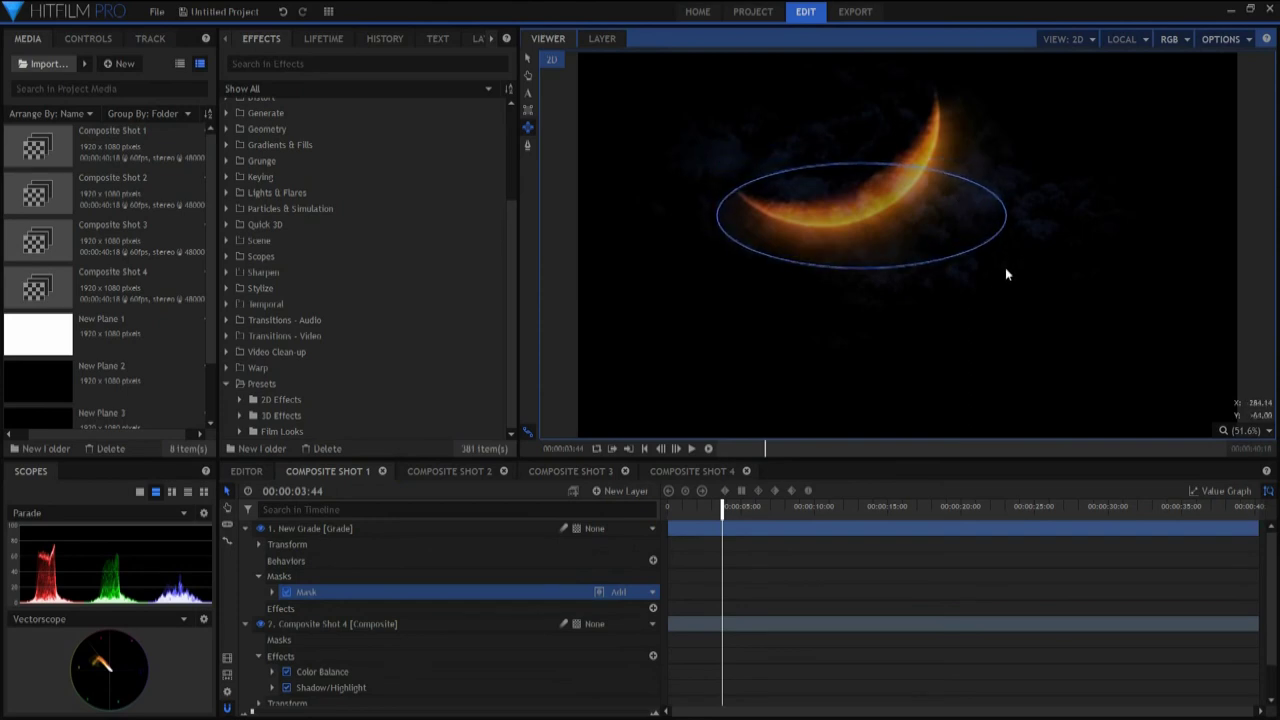
click(527, 56)
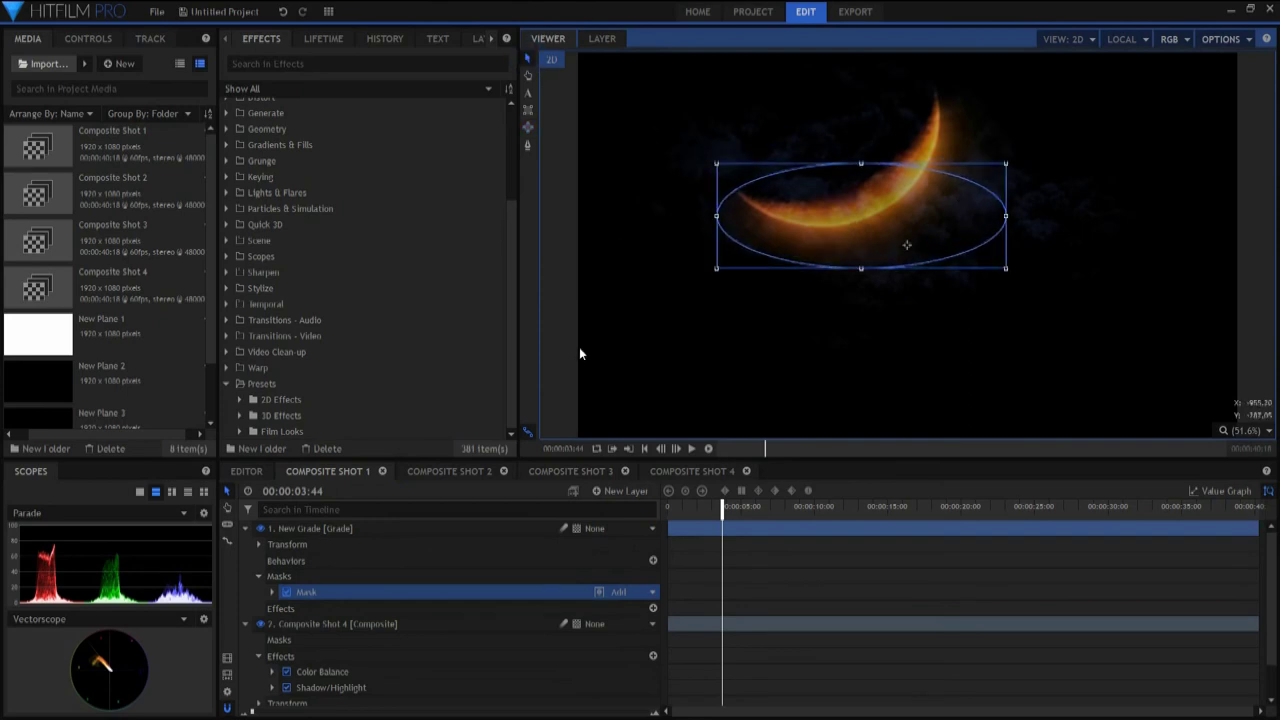
Apply the Glow effect from Lights & Flares to the New Grade layer and expand its settings
scroll(265, 315, up, 1)
click(225, 241)
click(270, 303)
drag(270, 303, 331, 610)
click(271, 624)
scroll(382, 593, down, 3)
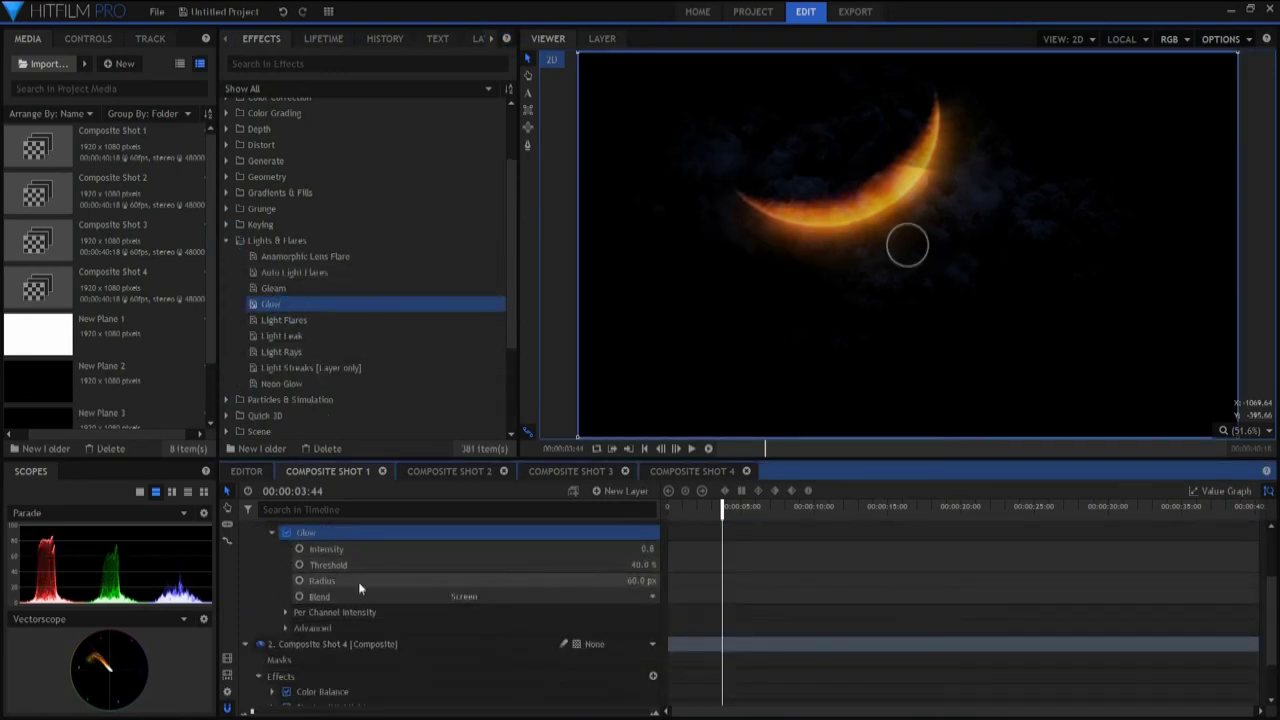
Set the grade's Glow to intensity 0.9, threshold 7% and radius 86 px, previewing at 00:00:04:22
click(636, 565)
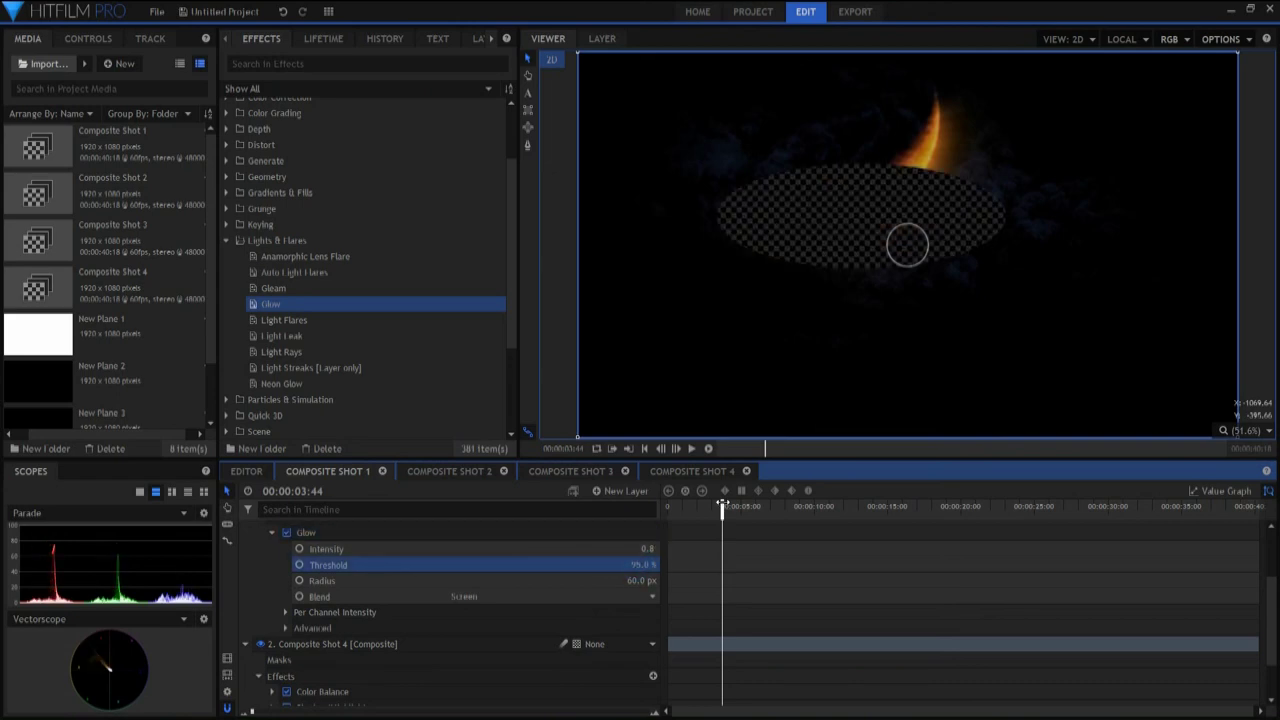
drag(722, 506, 728, 508)
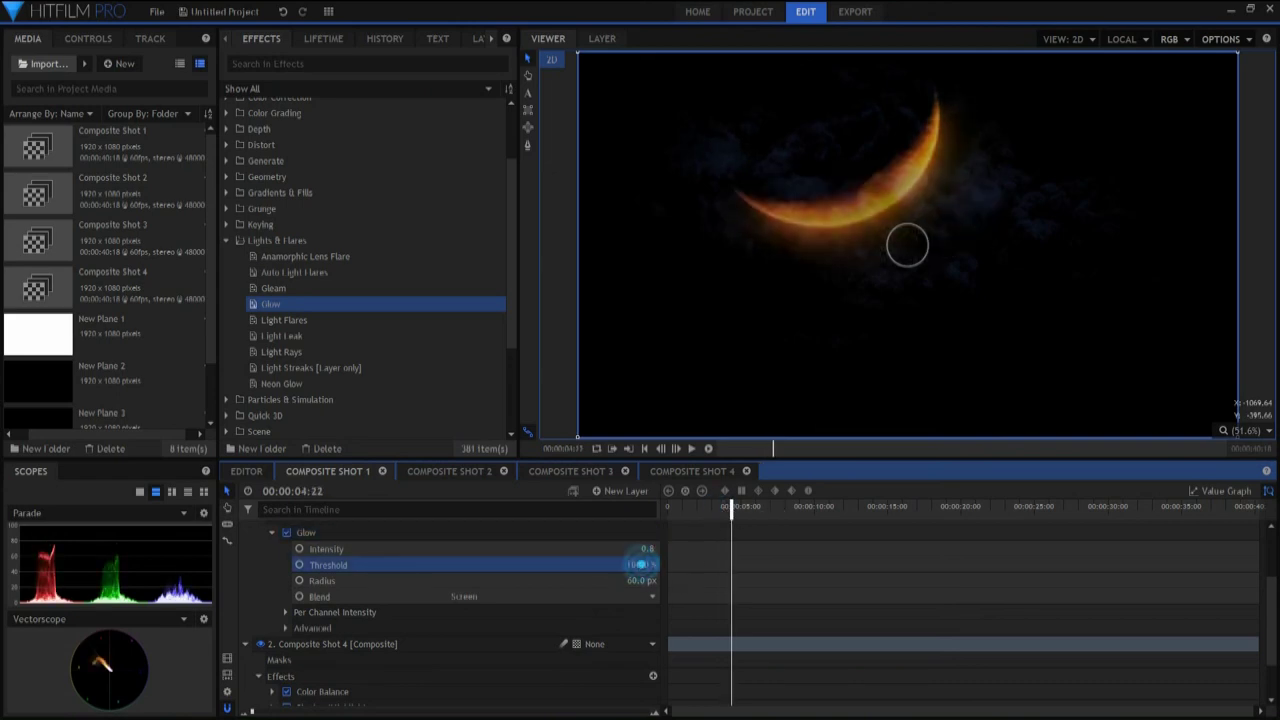
drag(643, 565, 593, 565)
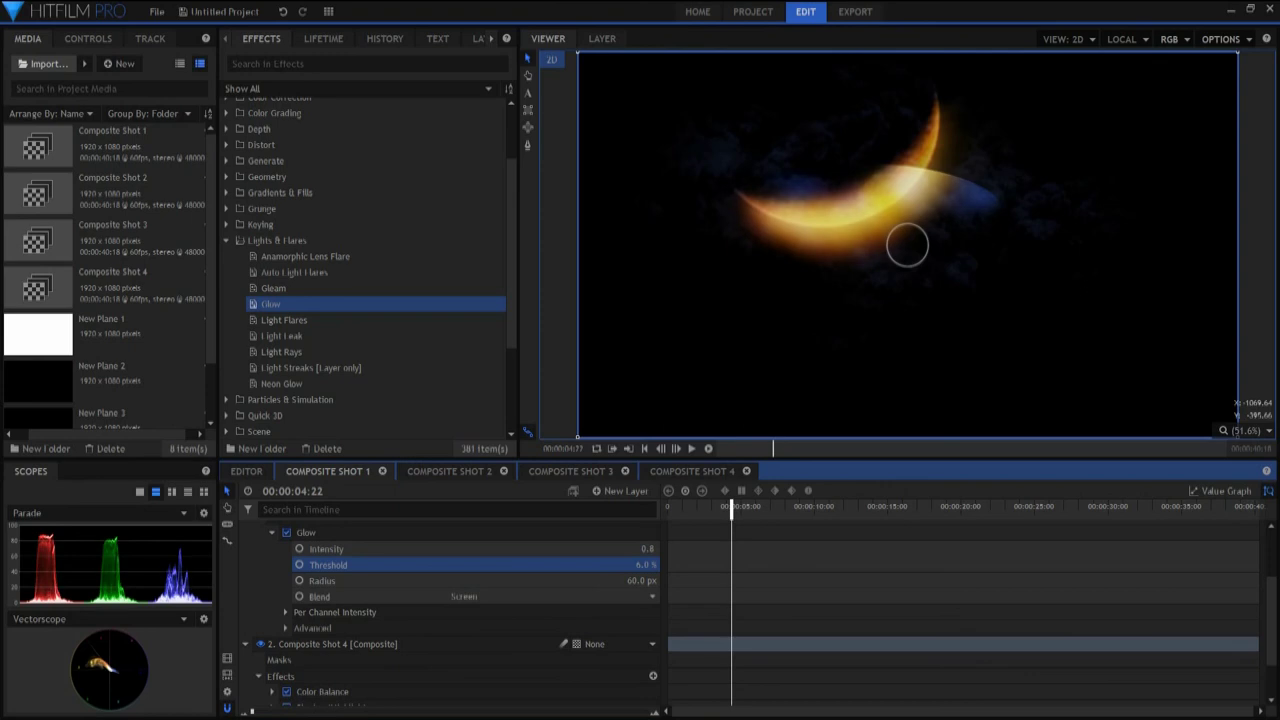
click(647, 549)
drag(645, 549, 660, 581)
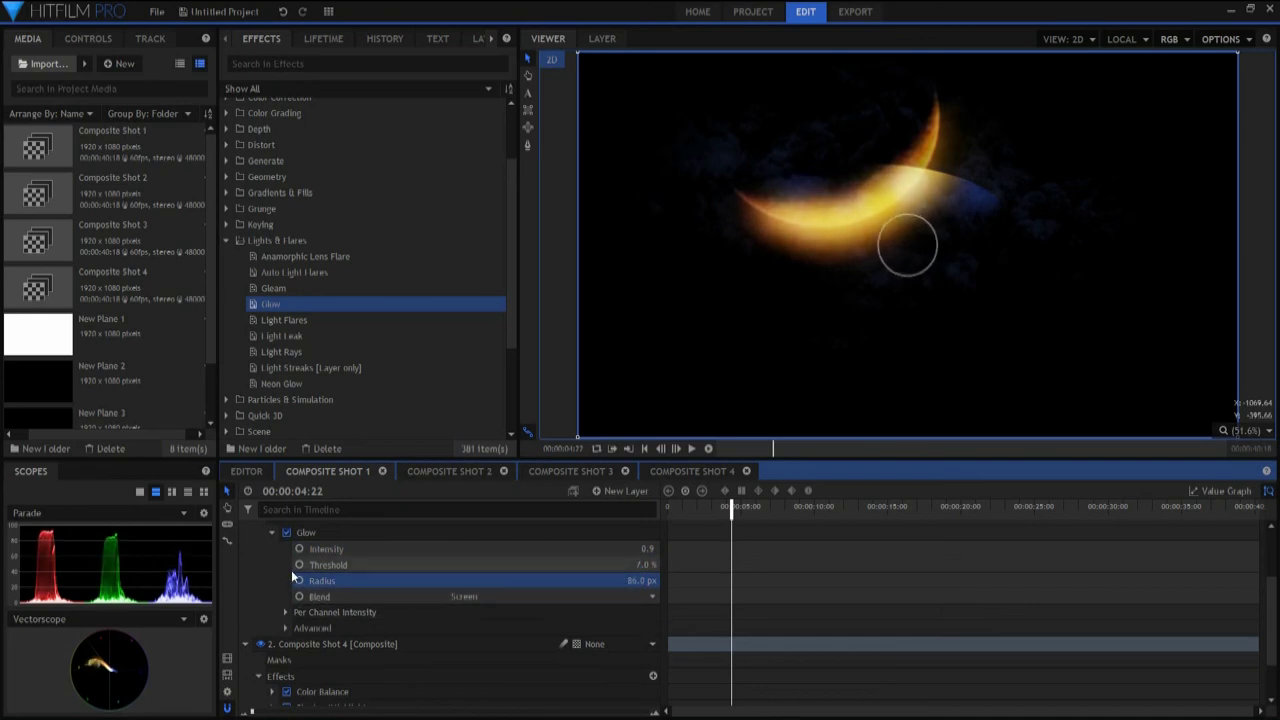
Expand the elliptical mask's shape settings and set its feather strength to 92 px
scroll(309, 651, up, 1)
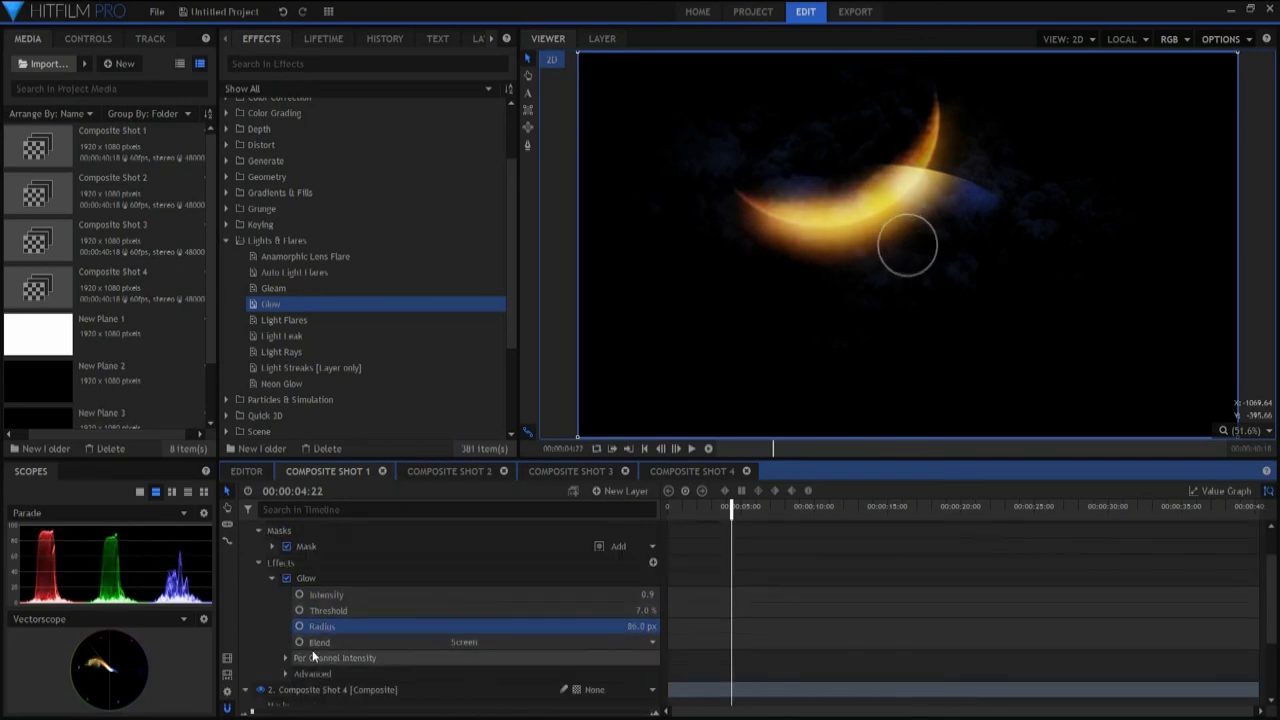
click(272, 548)
click(285, 563)
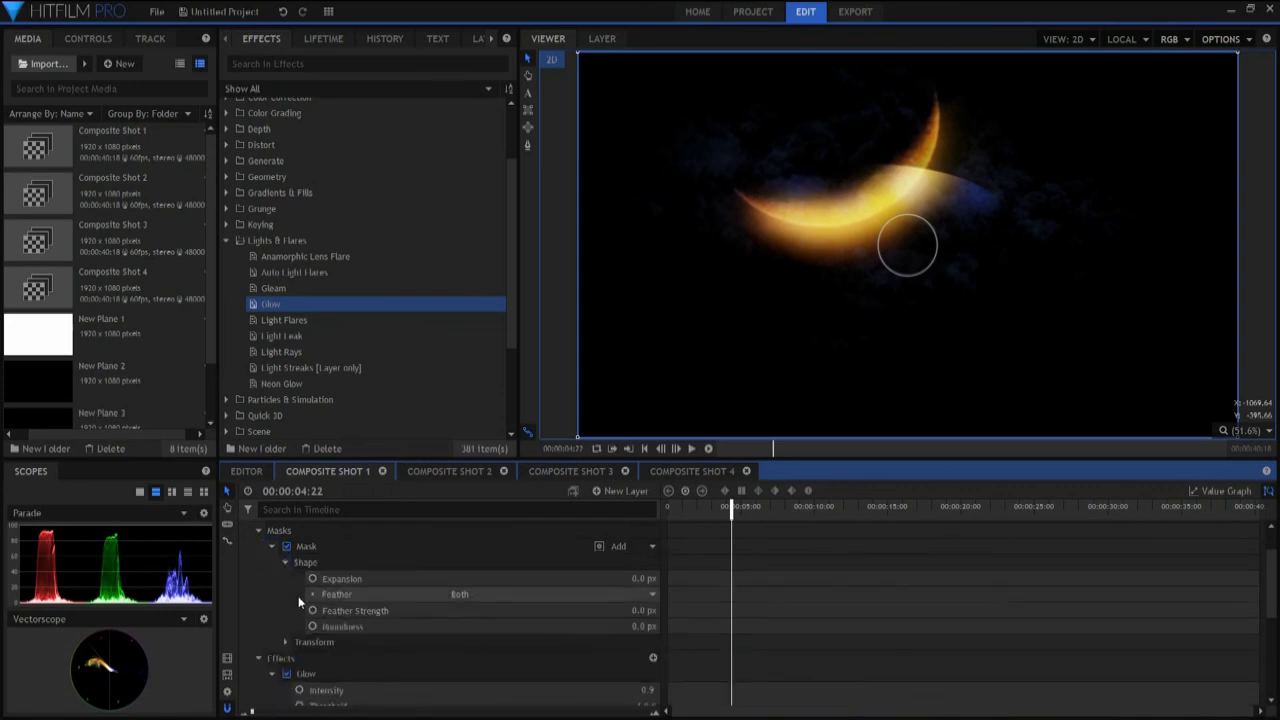
click(637, 610)
click(907, 245)
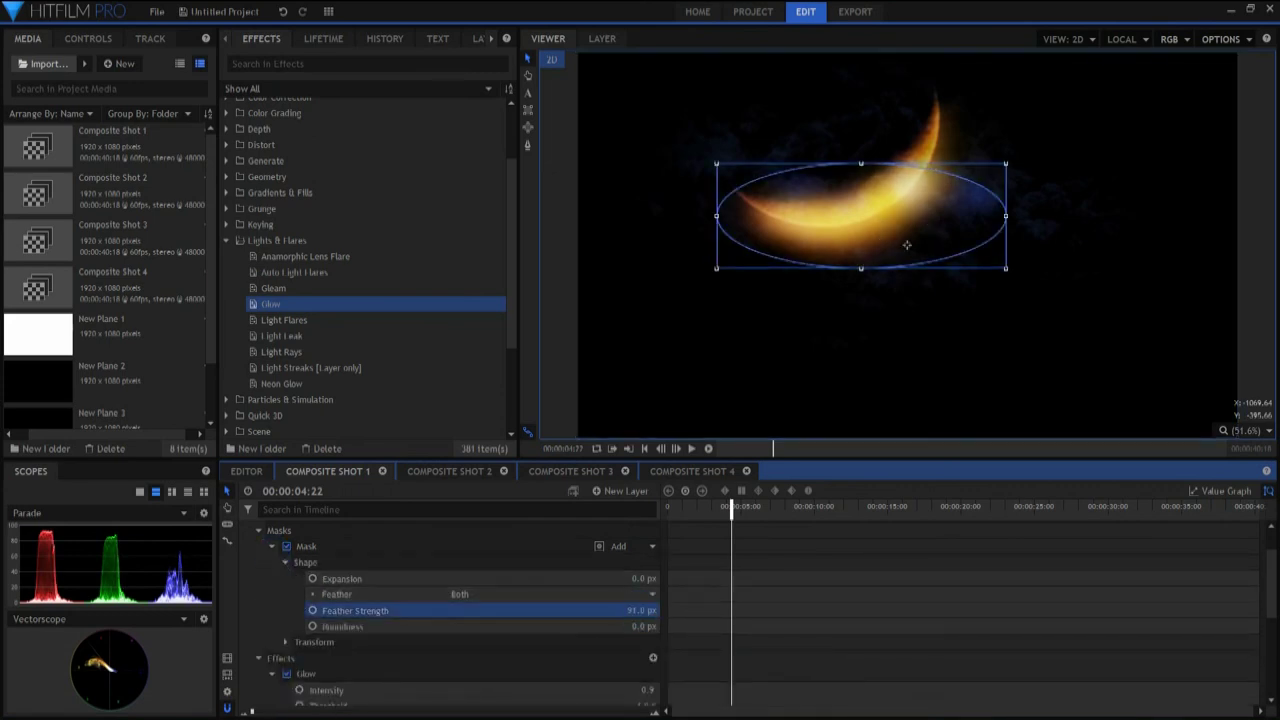
Rotate the New Grade layer counter-clockwise and move it up and slightly left so its glow follows the tilted crescent
scroll(305, 592, up, 1)
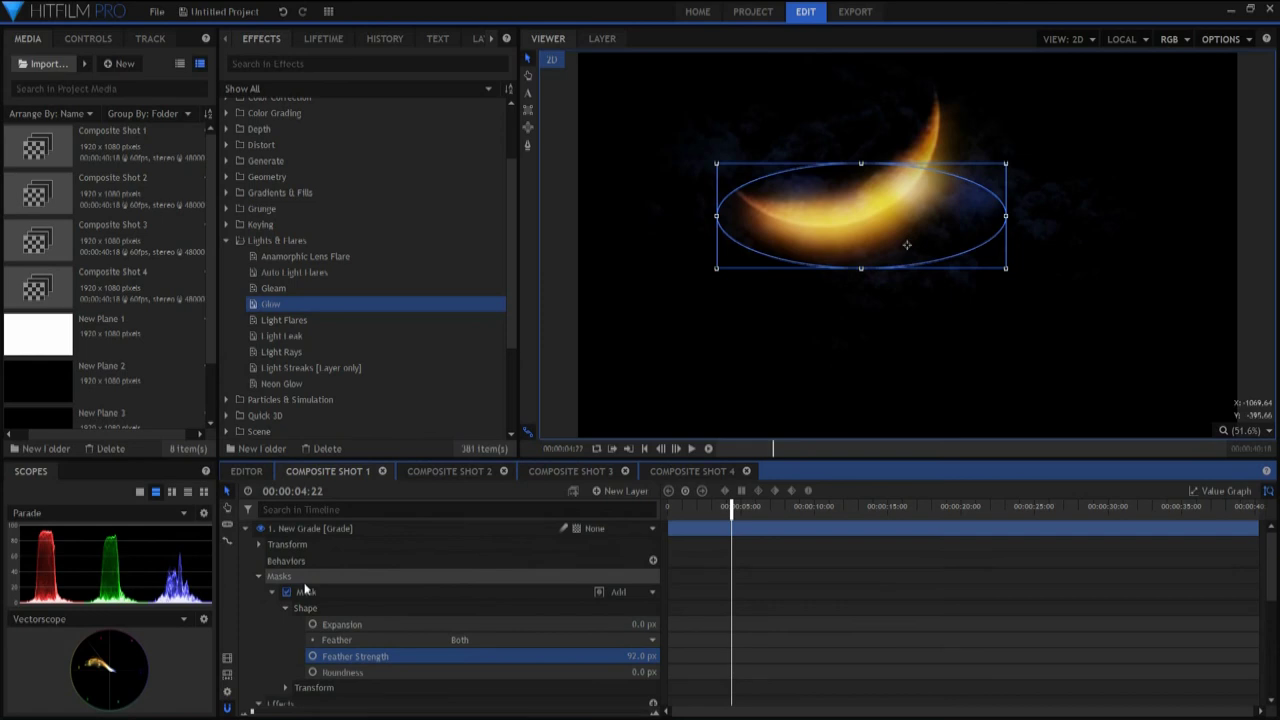
click(259, 544)
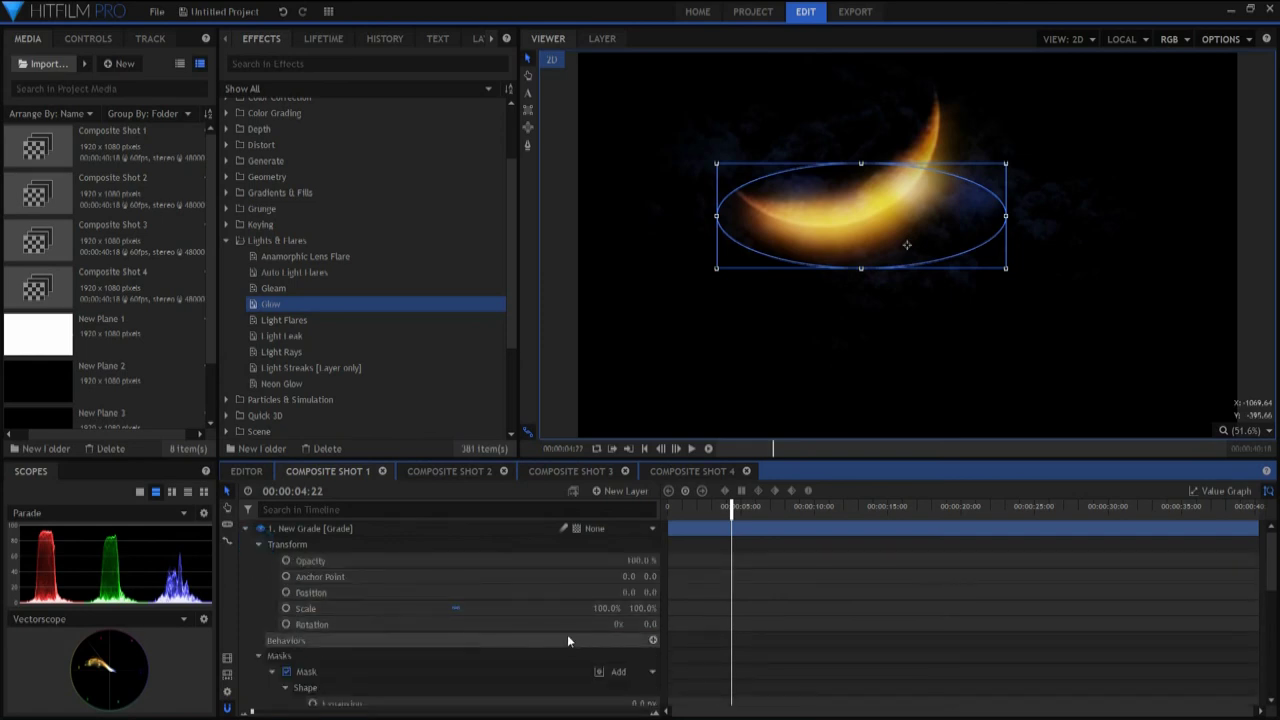
drag(648, 624, 612, 624)
drag(905, 255, 886, 192)
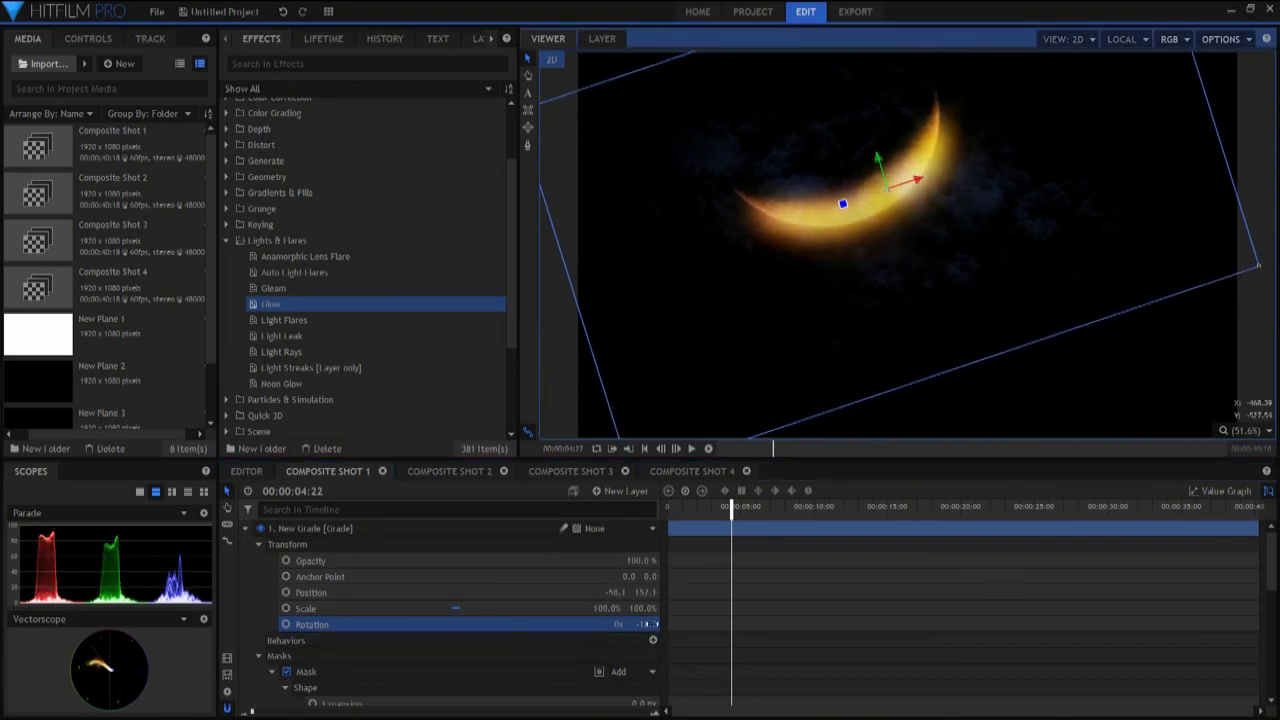
Raise the grade mask's feather strength to about 162 px and check the glow at 00:00:10:24
scroll(394, 663, down, 5)
drag(638, 598, 680, 598)
drag(725, 515, 820, 515)
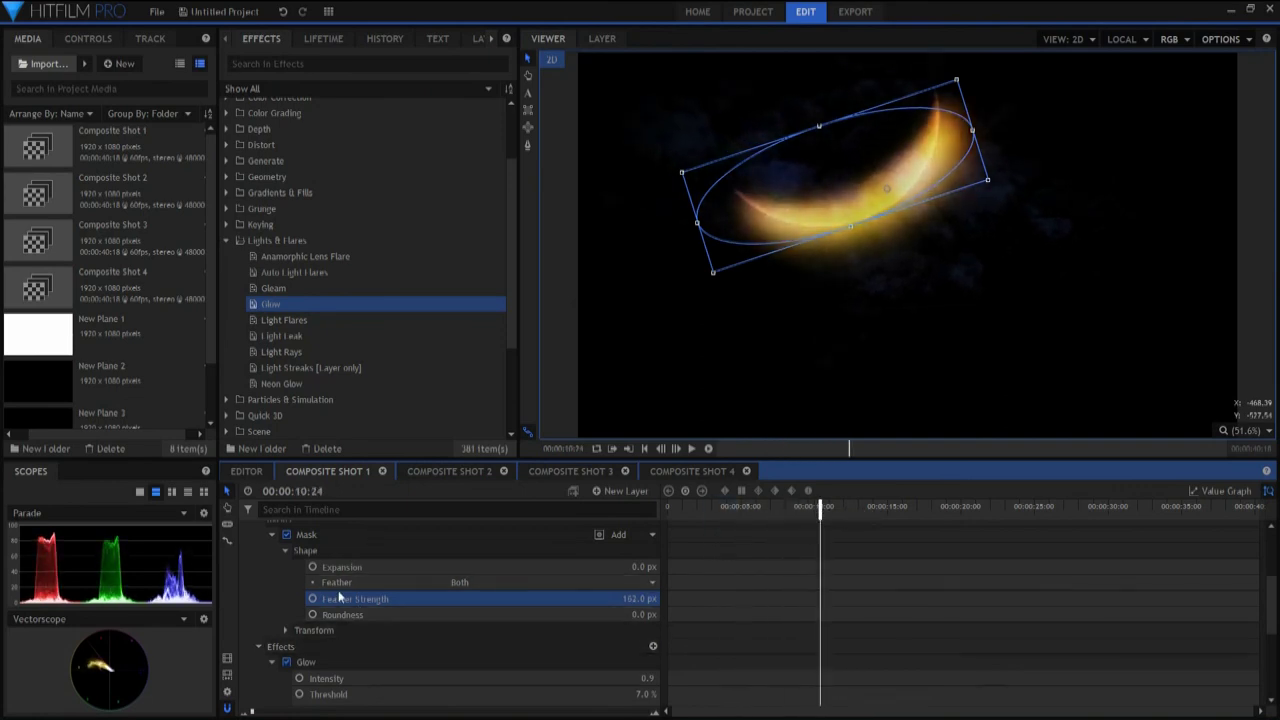
Collapse the New Grade and Composite Shot 4 layers and combine both into a new composite shot
scroll(400, 610, up, 10)
click(247, 528)
click(245, 544)
click(385, 618)
drag(384, 625, 381, 497)
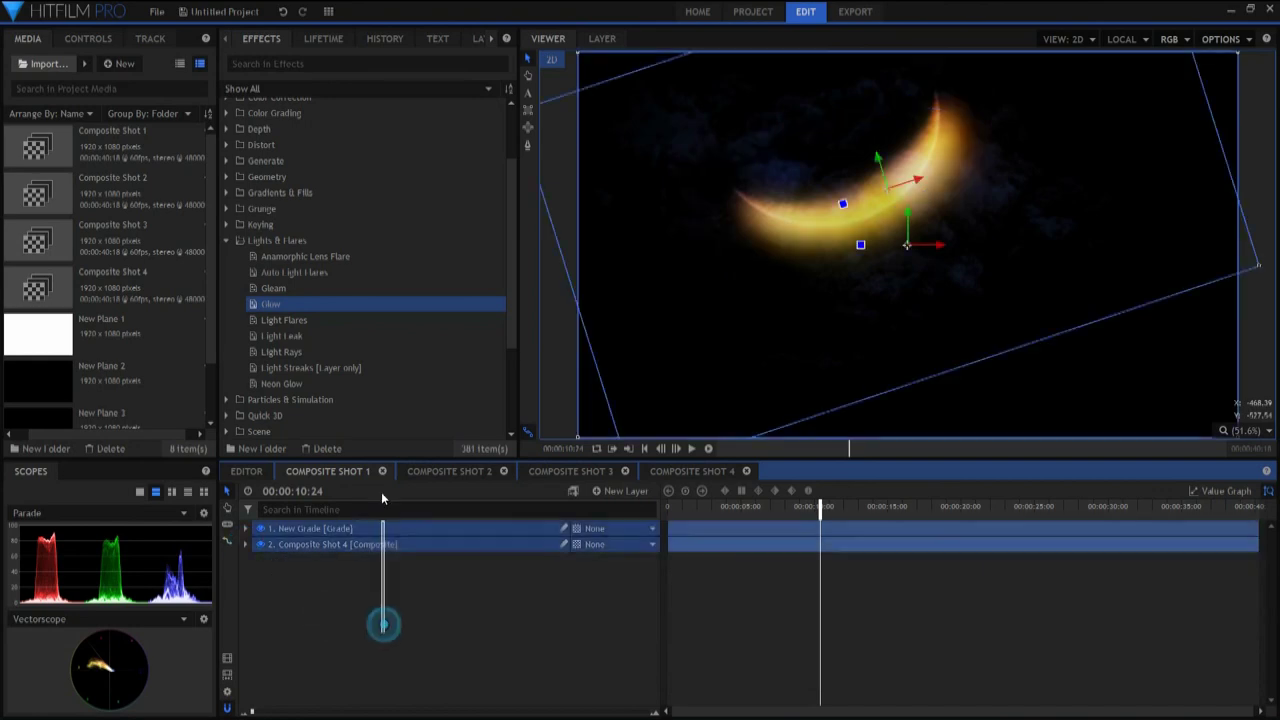
right_click(390, 540)
click(437, 356)
click(735, 389)
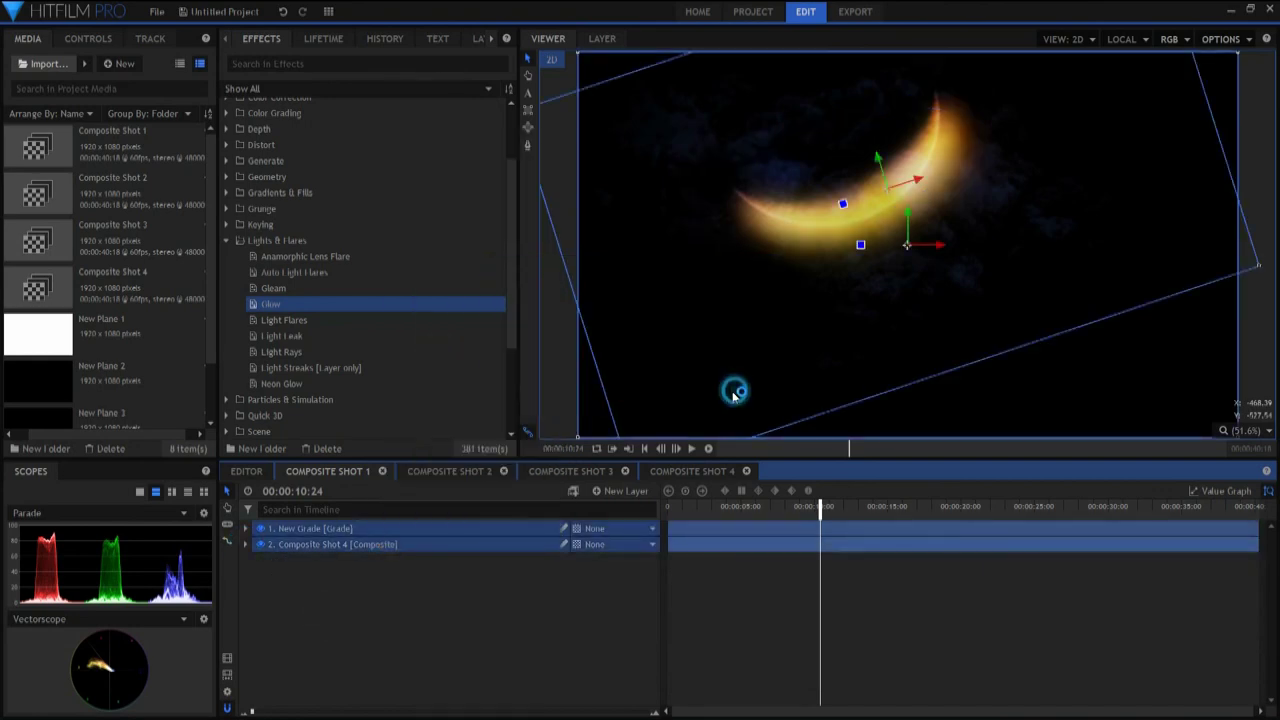
Return to Composite Shot 1 and play it from the timeline start to check the glowing moon
click(330, 471)
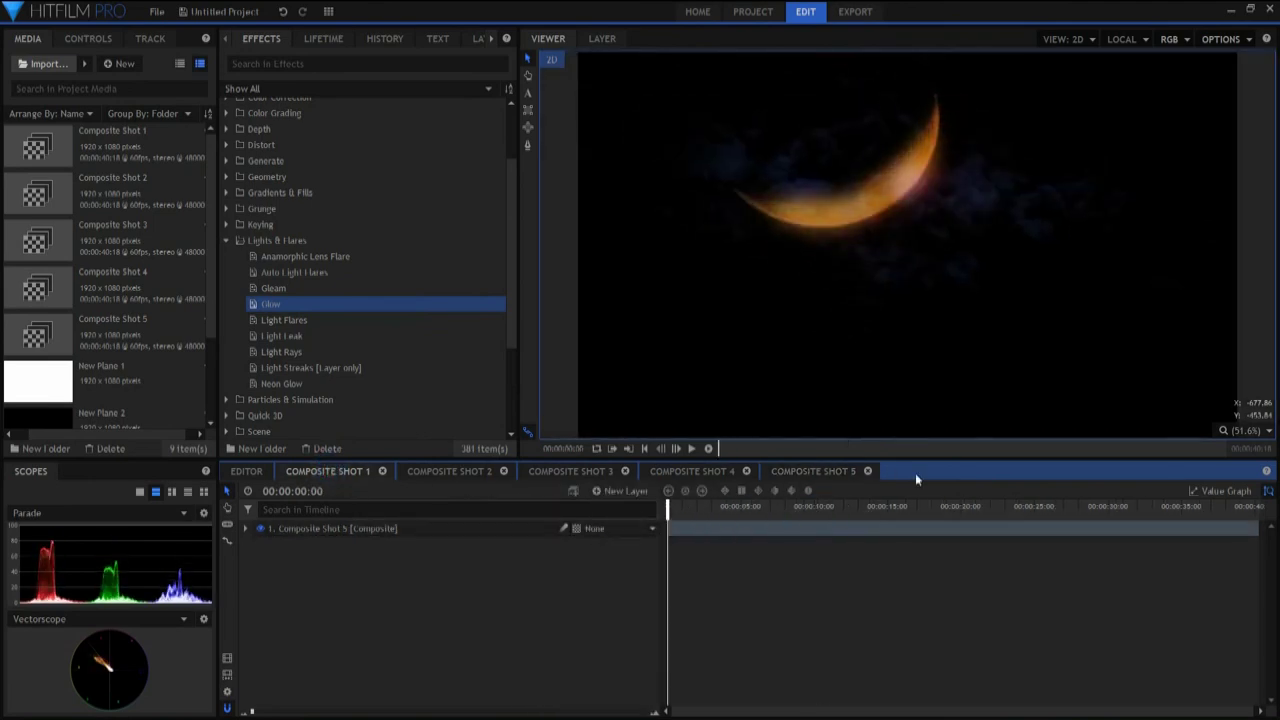
click(691, 448)
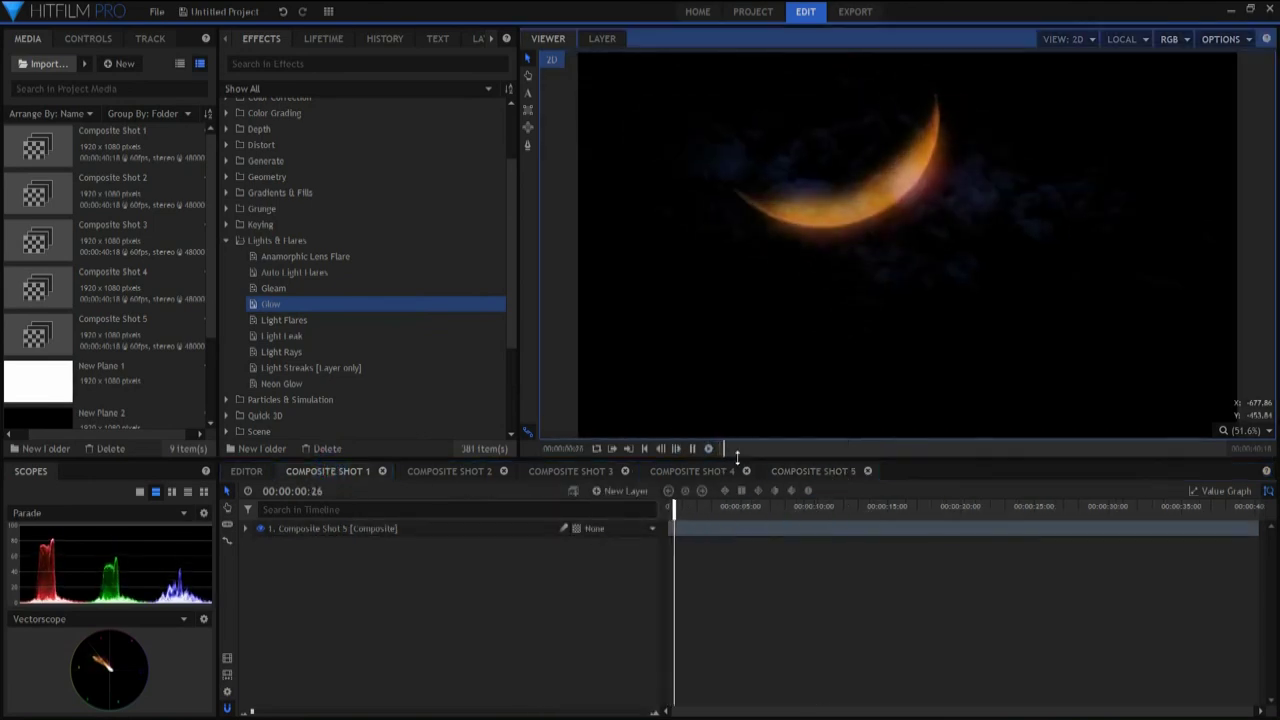